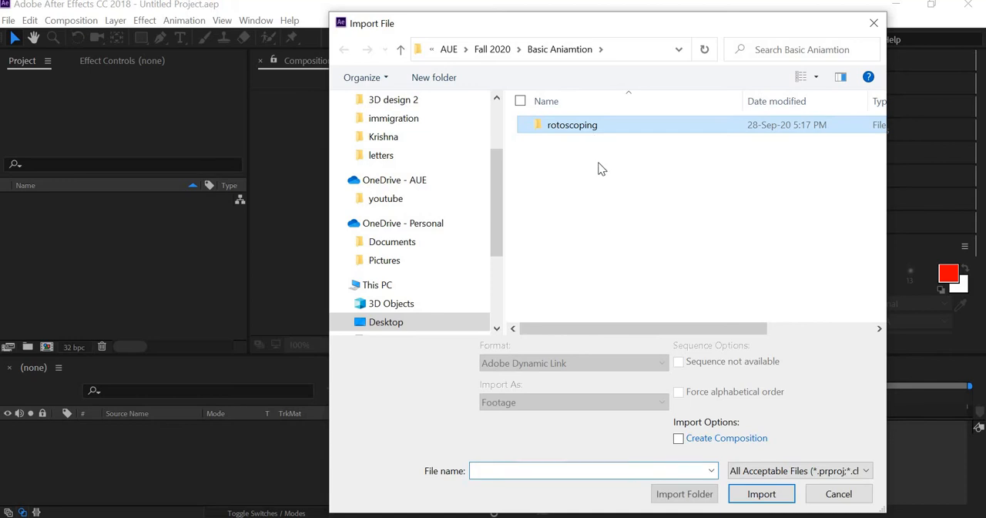
- Import the videoplayback.mp4 footage and create a new composition from it
{"action": "left_click", "coordinate": [558, 150]}
{"action": "left_click", "coordinate": [772, 498]}
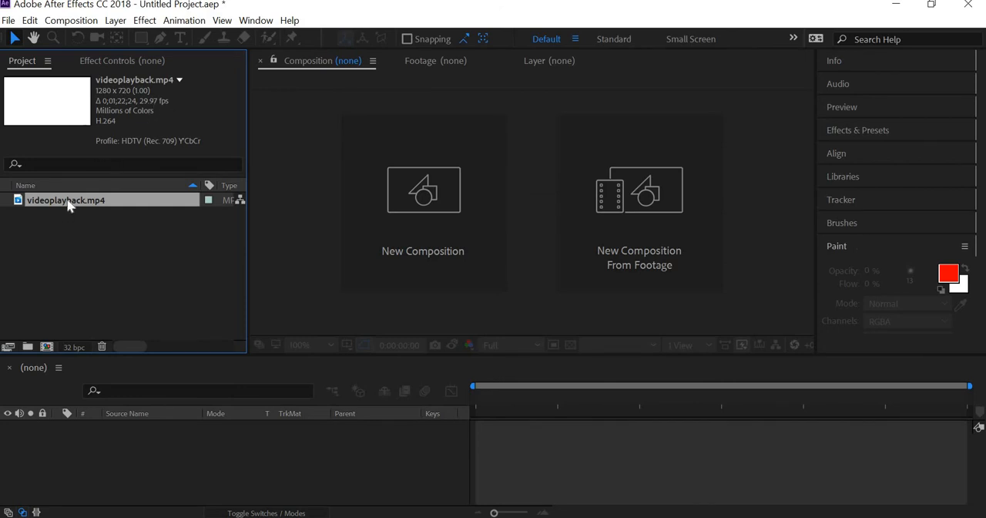
{"action": "left_click_drag", "start_coordinate": [76, 330], "coordinate": [93, 468]}
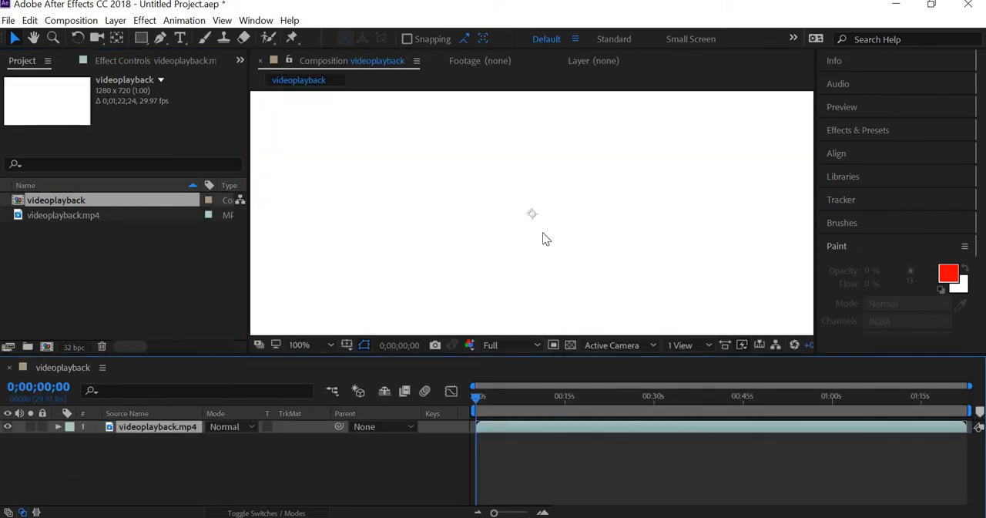
- Fit the whole frame in the composition view at 25% and scrub the footage to 0;00;08;29
{"action": "scroll", "coordinate": [542, 232], "scroll_direction": "down", "scroll_amount": 4}
{"action": "scroll", "coordinate": [542, 232], "scroll_direction": "up", "scroll_amount": 1}
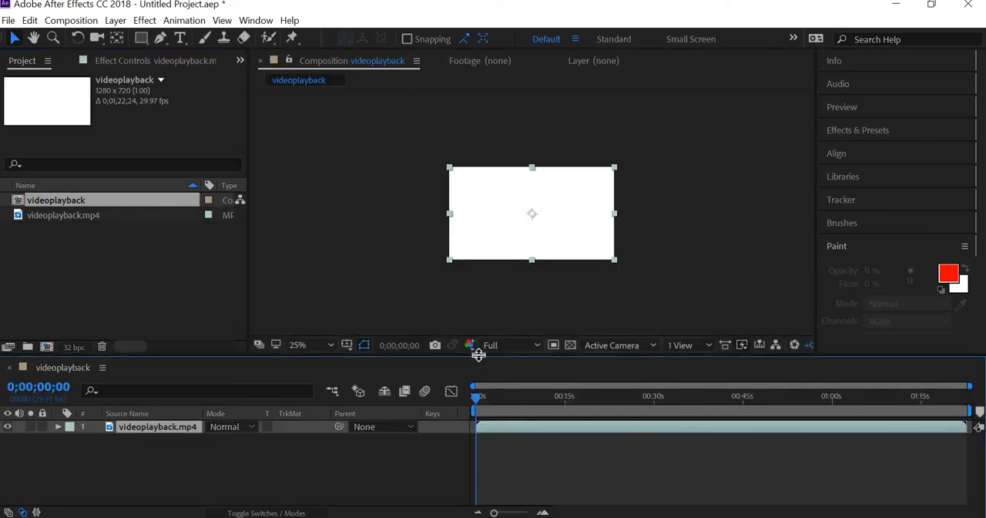
{"action": "left_click_drag", "start_coordinate": [487, 399], "coordinate": [529, 399]}
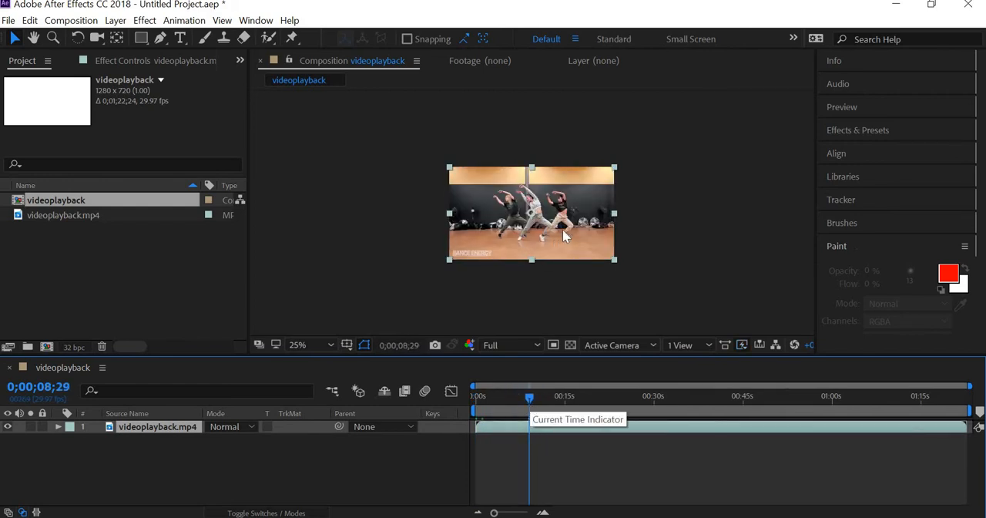
- Set the composition's frame rate to 24 frames per second
{"action": "left_click", "coordinate": [71, 21]}
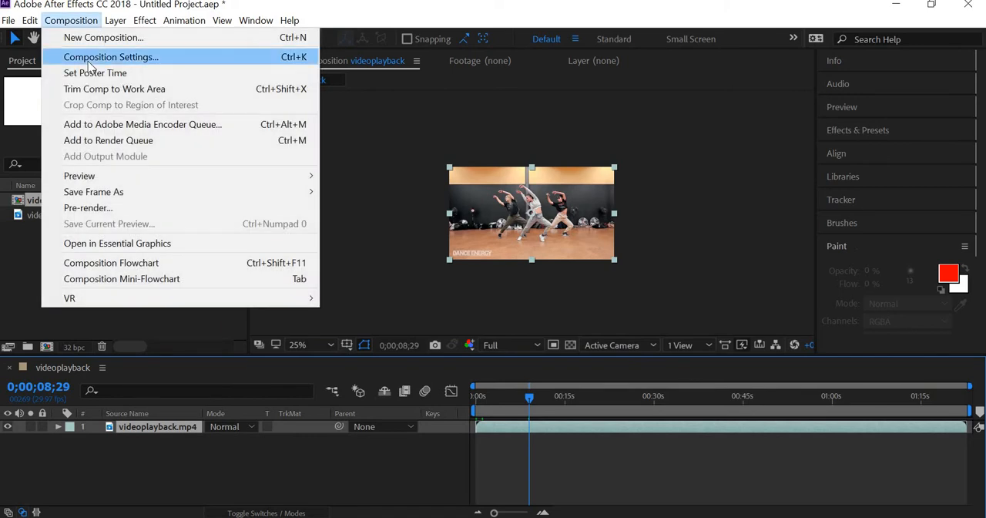
{"action": "left_click", "coordinate": [100, 57]}
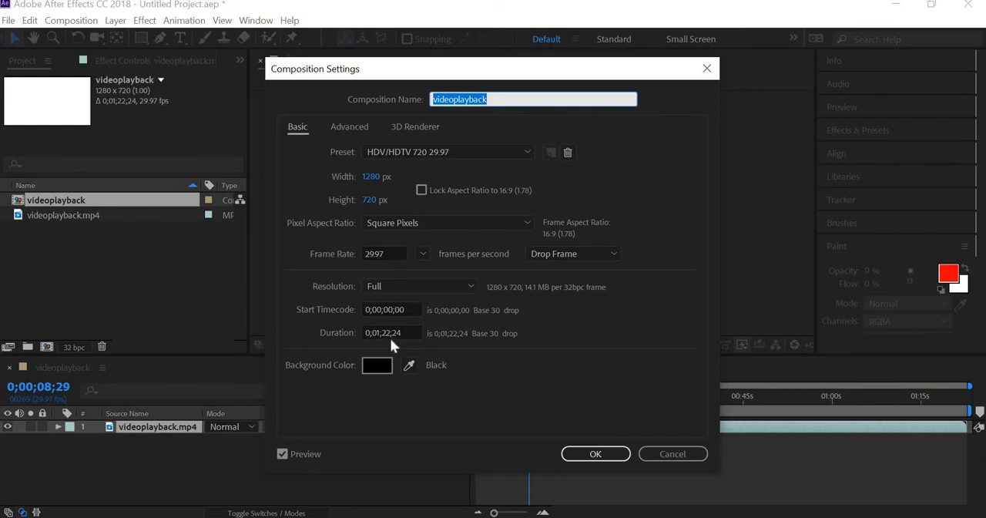
{"action": "left_click", "coordinate": [391, 254]}
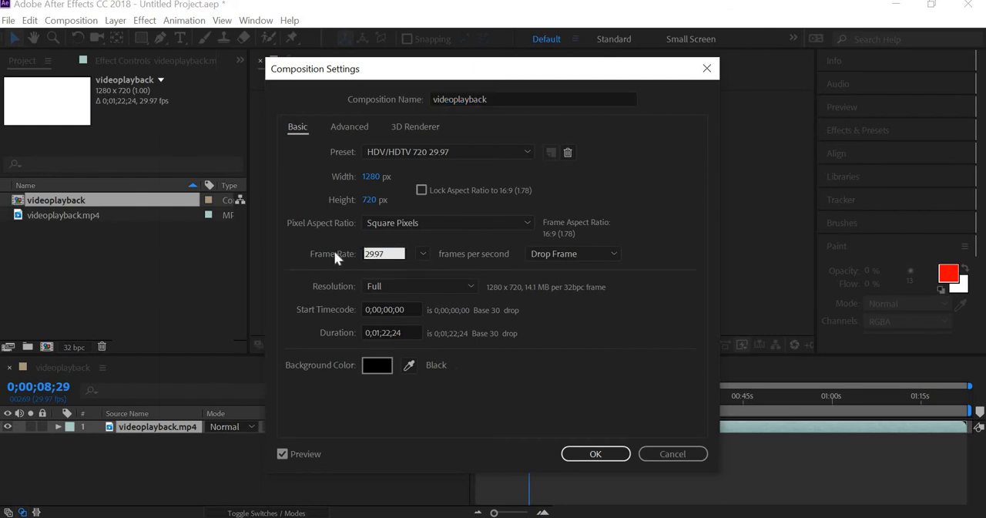
{"action": "type", "text": "24"}
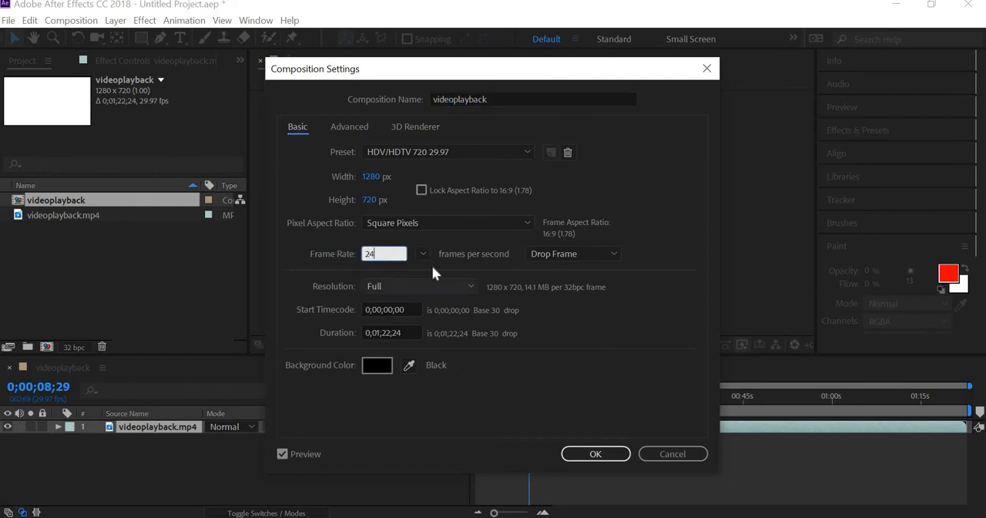
{"action": "left_click", "coordinate": [591, 387]}
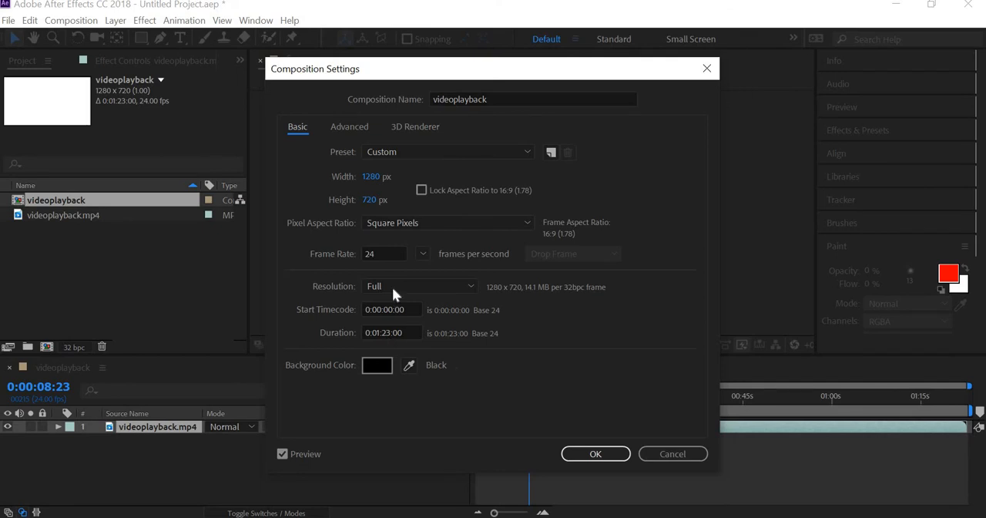
{"action": "left_click", "coordinate": [598, 455]}
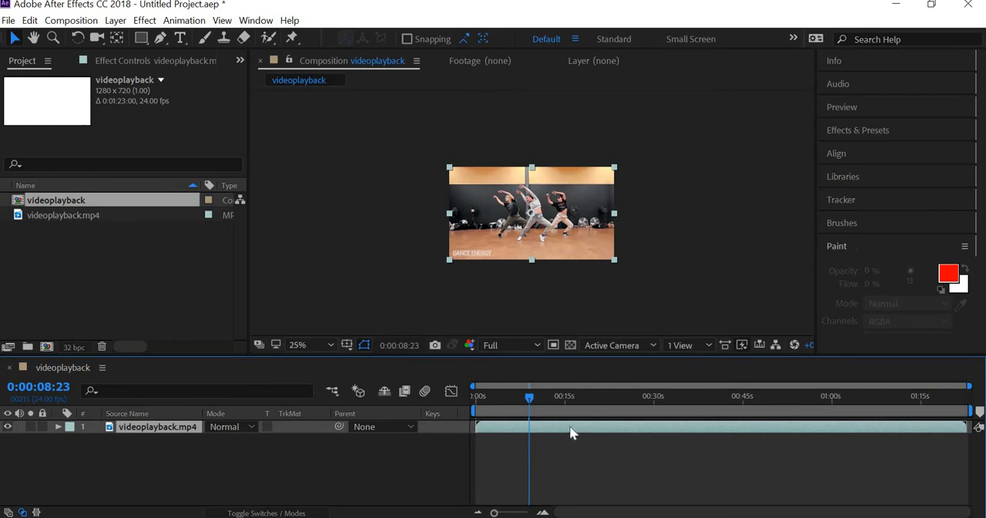
- Time-stretch the videoplayback.mp4 layer with a stretch factor of 50%
{"action": "right_click", "coordinate": [571, 433]}
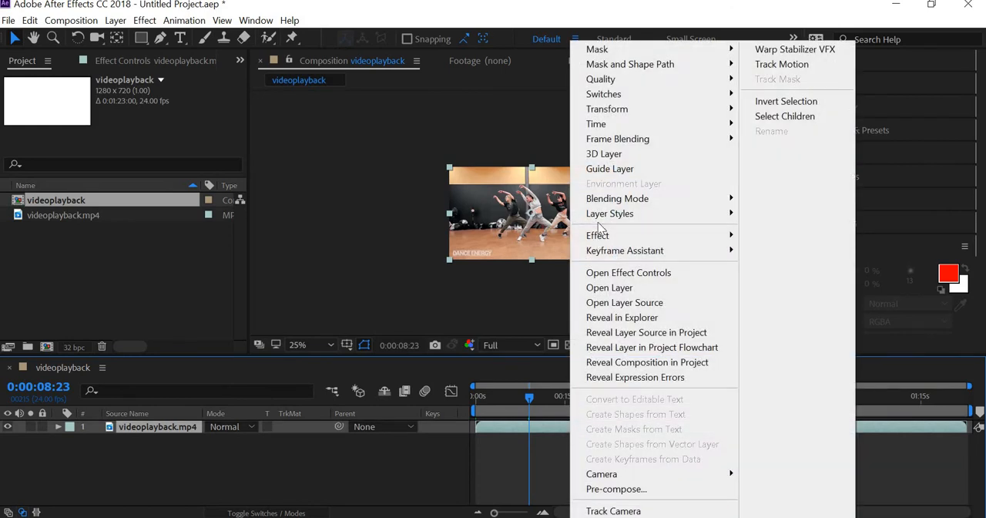
{"action": "mouse_move", "coordinate": [595, 124]}
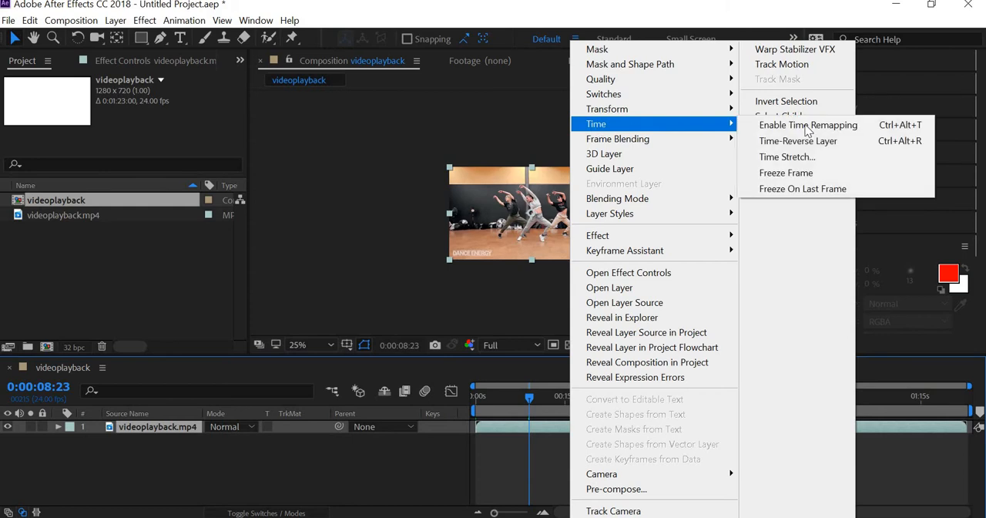
{"action": "left_click", "coordinate": [784, 156]}
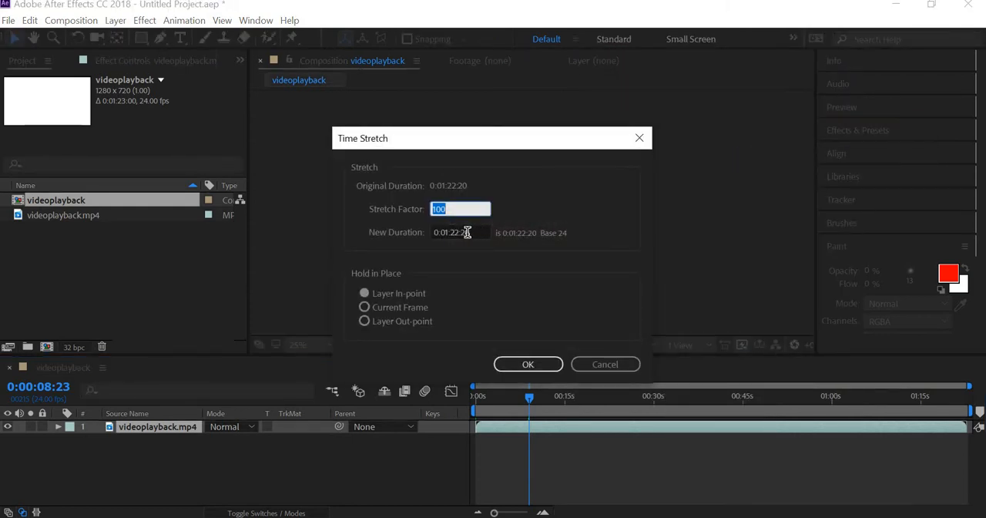
{"action": "key", "text": "Tab"}
{"action": "left_click", "coordinate": [444, 207]}
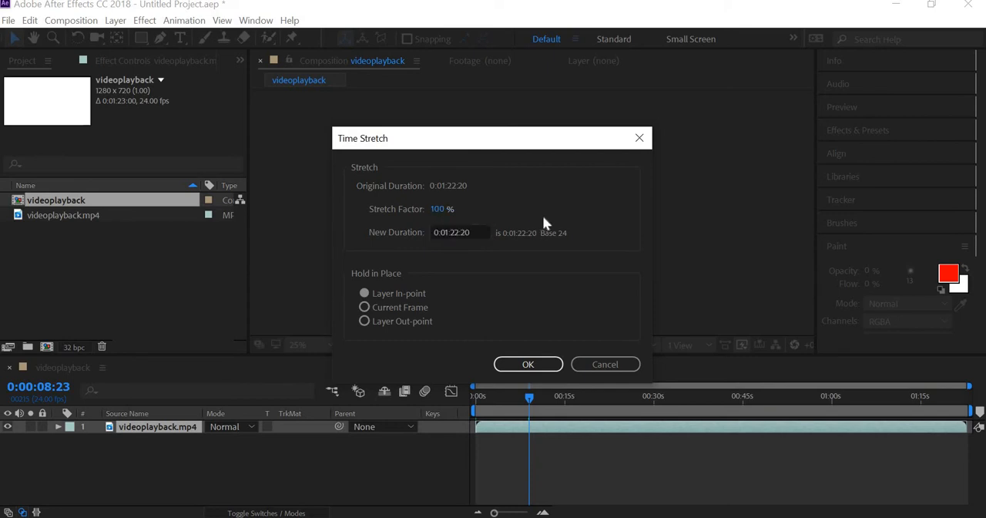
{"action": "type", "text": "50"}
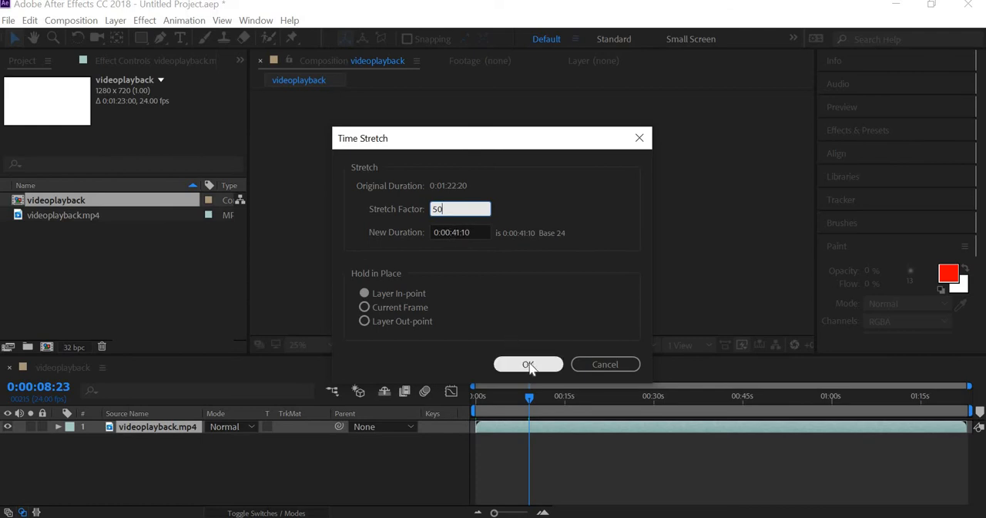
{"action": "key", "text": "Return"}
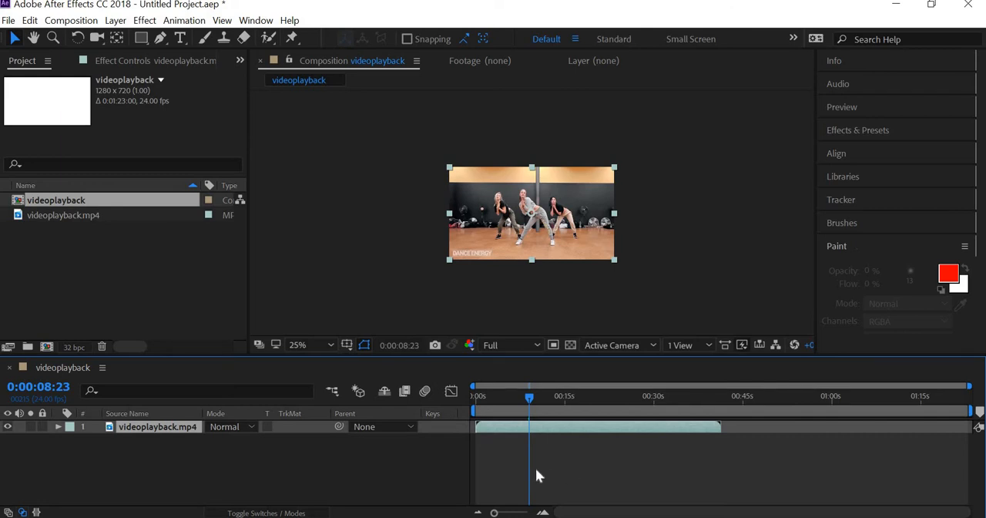
- Trim the start of the videoplayback.mp4 layer to 0:00:03:00
{"action": "scroll", "coordinate": [621, 302], "scroll_direction": "up", "scroll_amount": 2}
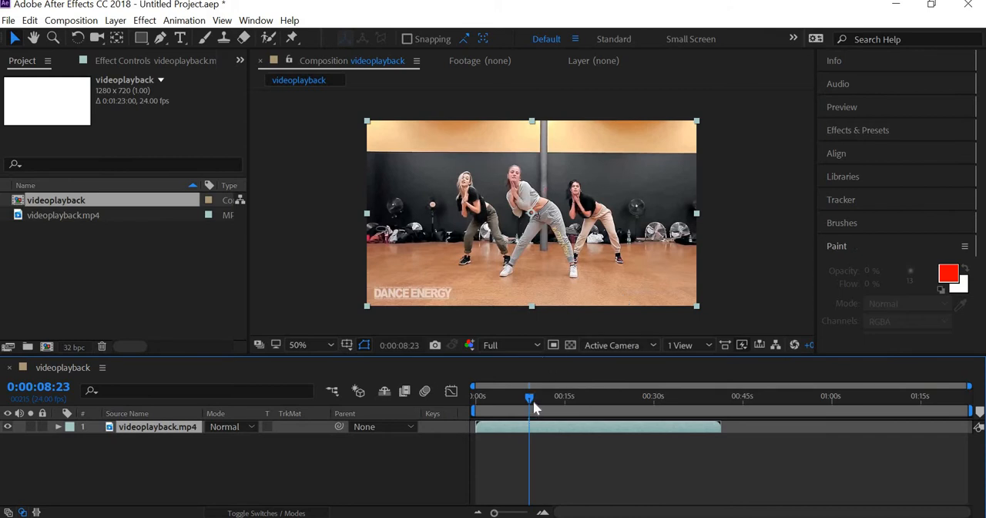
{"action": "left_click_drag", "start_coordinate": [532, 399], "coordinate": [496, 398]}
{"action": "left_click_drag", "start_coordinate": [493, 512], "coordinate": [505, 512]}
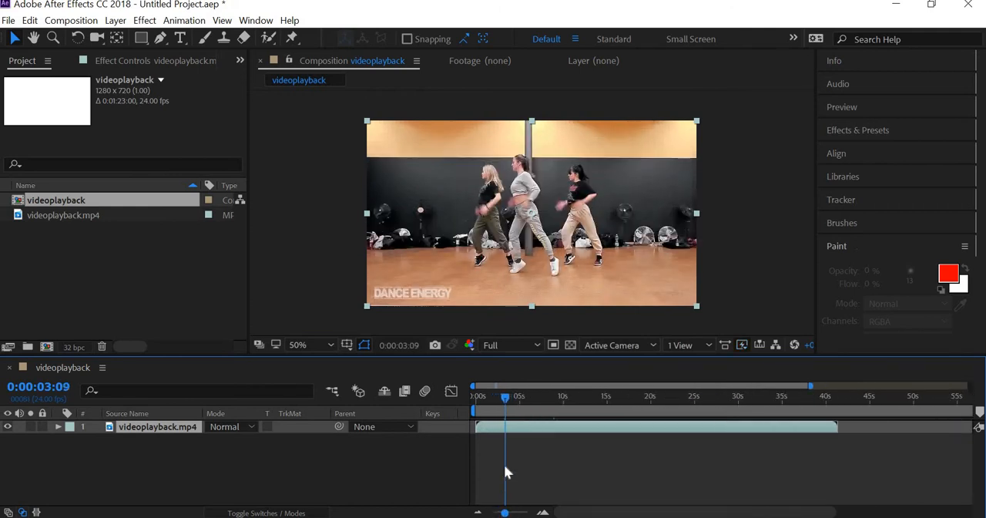
{"action": "mouse_move", "coordinate": [505, 395]}
{"action": "left_mouse_down"}
{"action": "mouse_move", "coordinate": [487, 396]}
{"action": "mouse_move", "coordinate": [515, 402]}
{"action": "mouse_move", "coordinate": [503, 395]}
{"action": "left_mouse_up"}
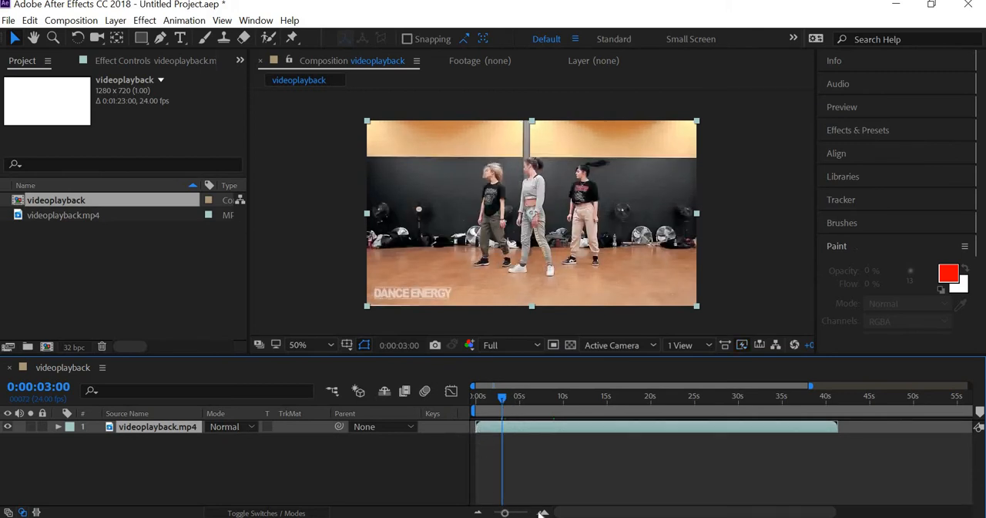
{"action": "left_click_drag", "start_coordinate": [478, 427], "coordinate": [504, 428]}
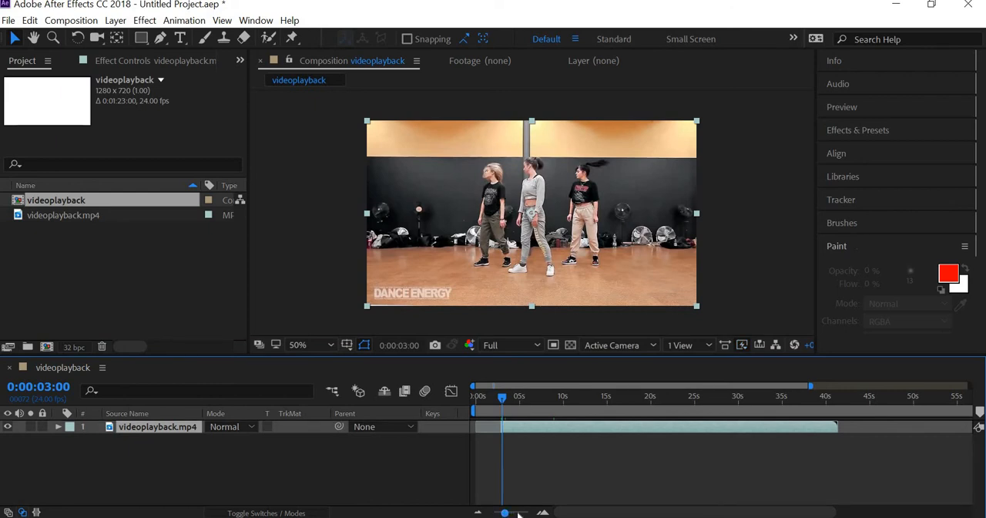
- Trim the end of the videoplayback.mp4 layer to 0:00:04:13, where the dancers stretch their arms up
{"action": "left_click_drag", "start_coordinate": [519, 514], "coordinate": [499, 514]}
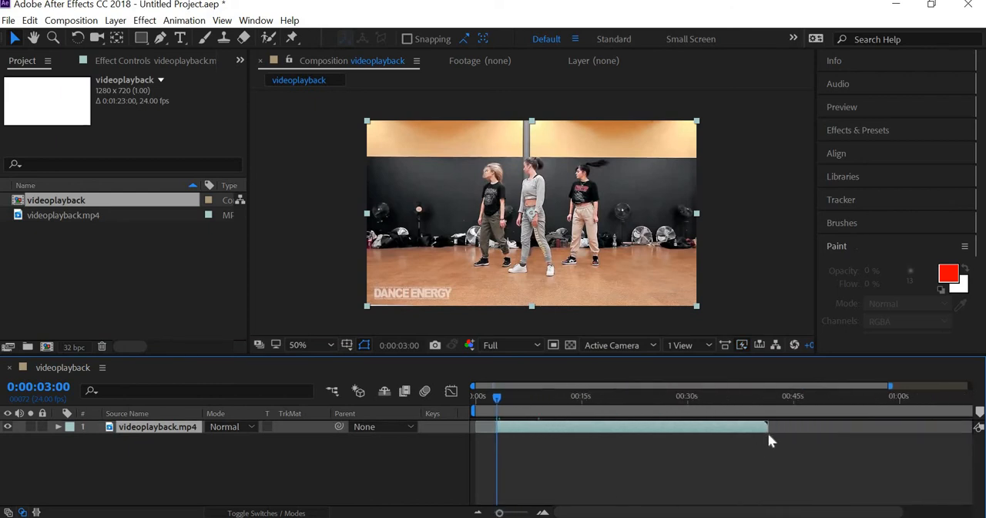
{"action": "left_click_drag", "start_coordinate": [768, 427], "coordinate": [516, 430]}
{"action": "left_click_drag", "start_coordinate": [499, 514], "coordinate": [521, 514]}
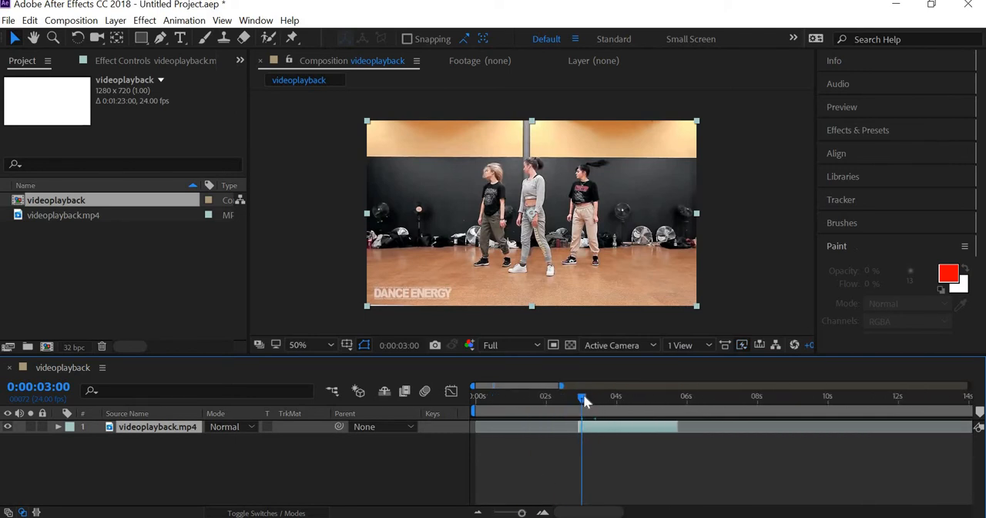
{"action": "scroll", "coordinate": [561, 242], "scroll_direction": "up", "scroll_amount": 1}
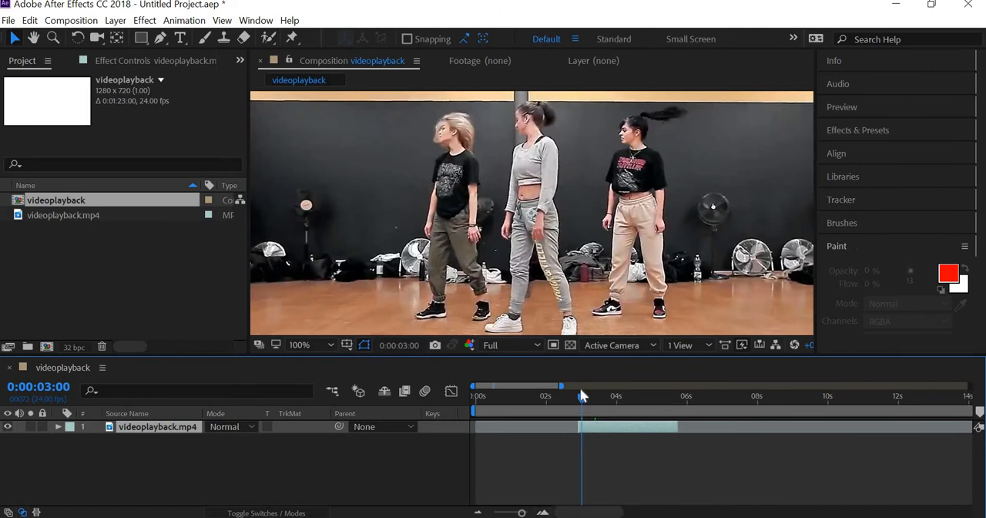
{"action": "left_click_drag", "start_coordinate": [582, 400], "coordinate": [637, 393]}
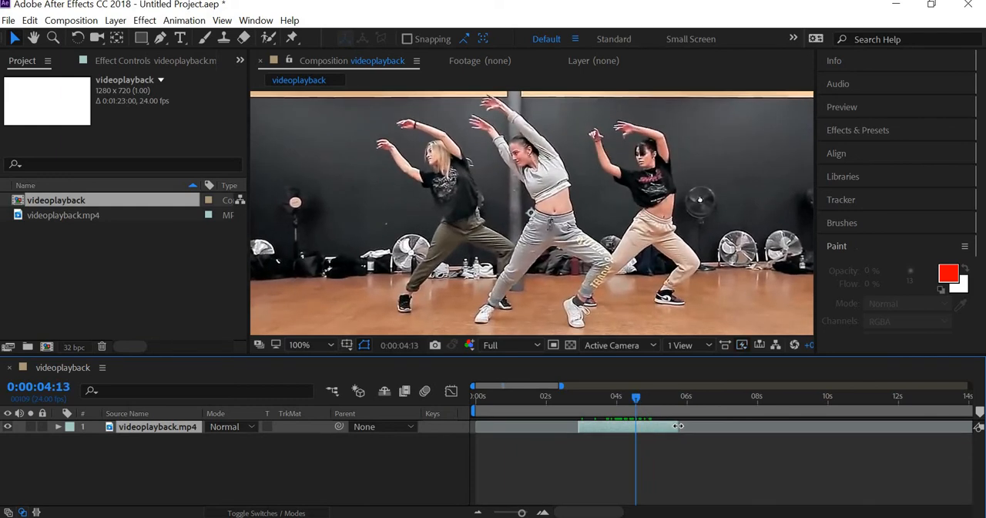
{"action": "left_click_drag", "start_coordinate": [676, 426], "coordinate": [638, 432]}
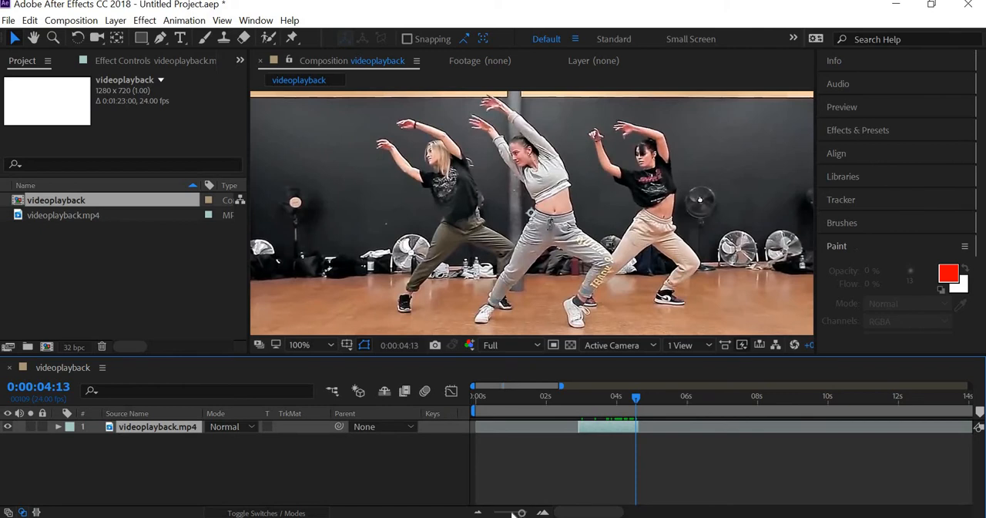
- Move the trimmed clip to the start of the composition and return the playhead to the first frame
{"action": "left_click_drag", "start_coordinate": [522, 513], "coordinate": [528, 512]}
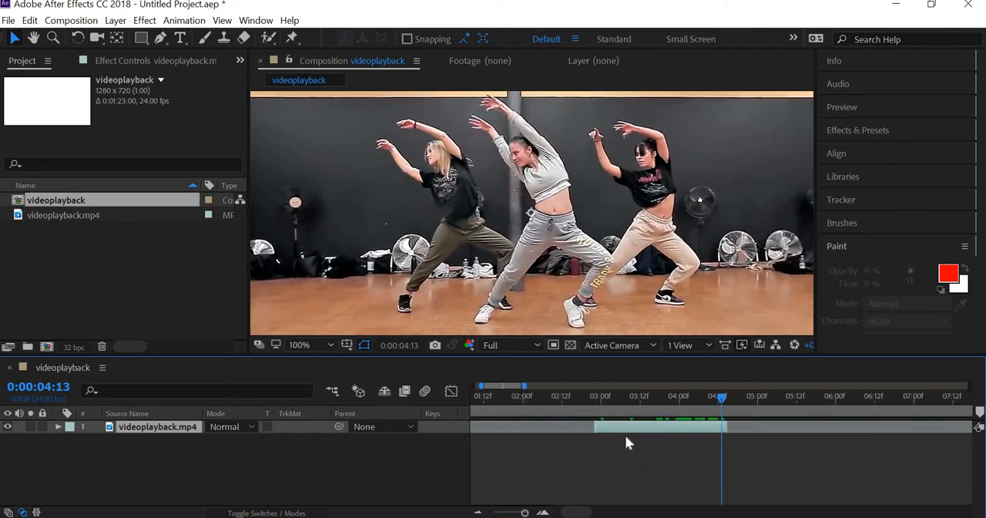
{"action": "left_click_drag", "start_coordinate": [625, 436], "coordinate": [504, 432]}
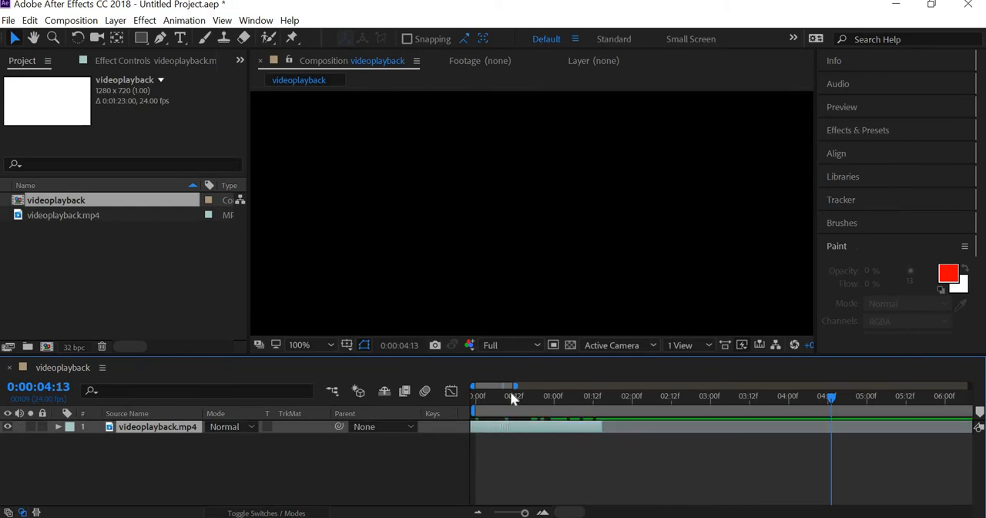
{"action": "key", "text": "Home"}
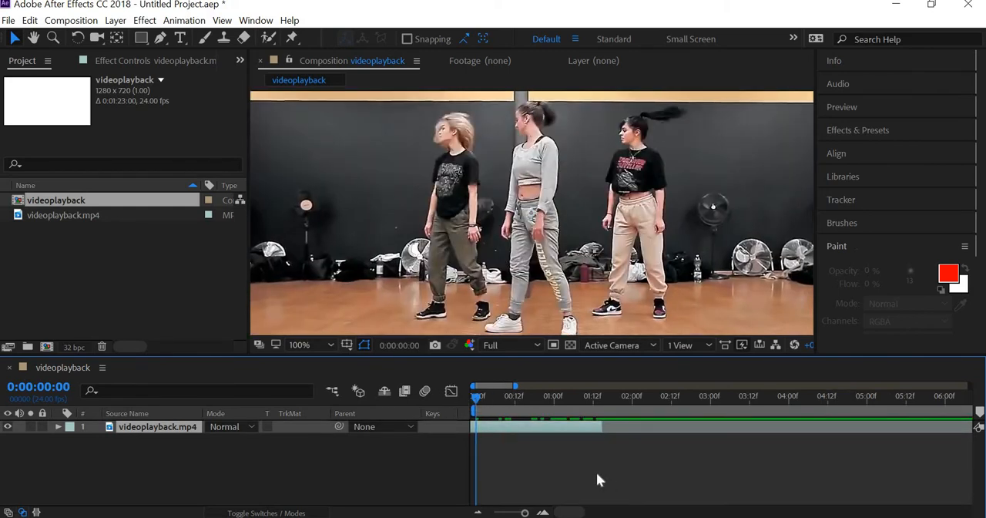
- Play back the trimmed clip and extend its end to about 3 seconds on the timeline
{"action": "key", "text": "space"}
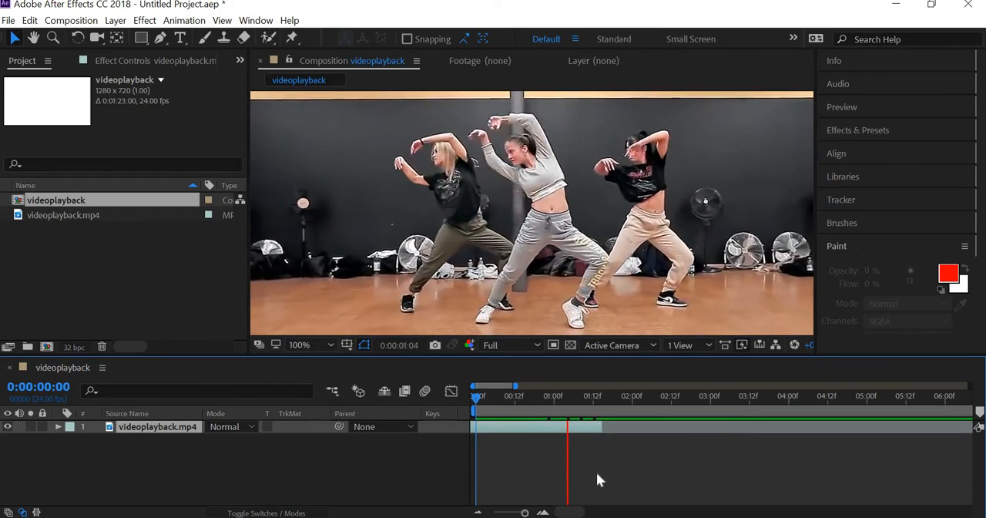
{"action": "key", "text": "space"}
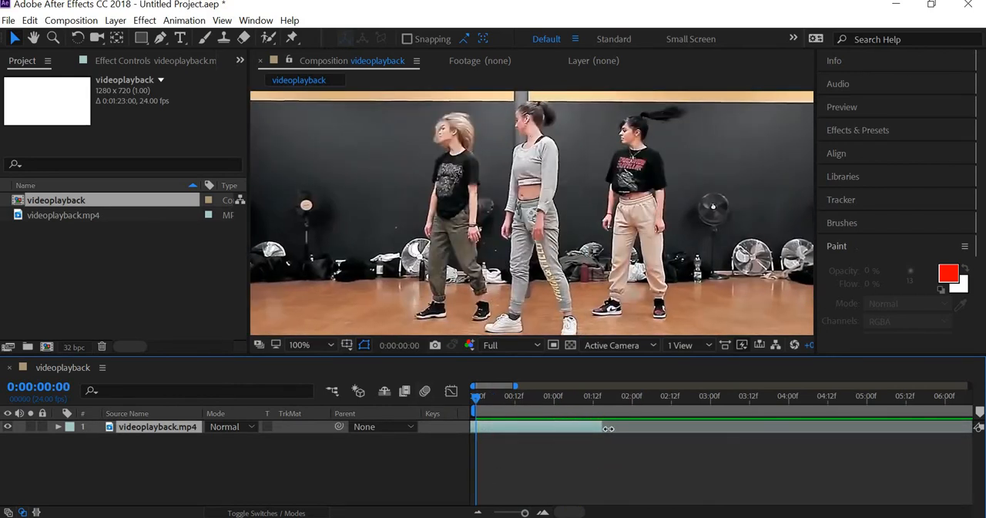
{"action": "key", "text": "space"}
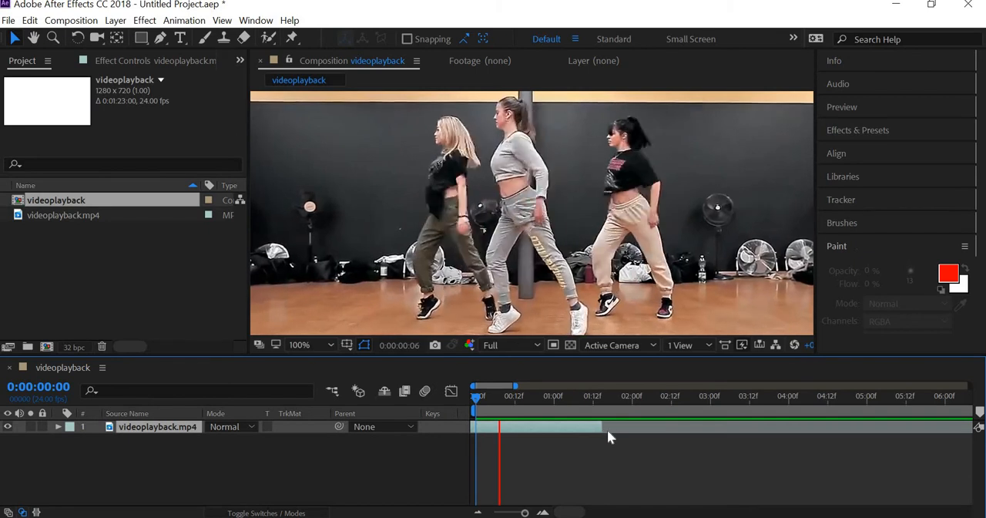
{"action": "key", "text": "space"}
{"action": "left_click_drag", "start_coordinate": [717, 436], "coordinate": [716, 439]}
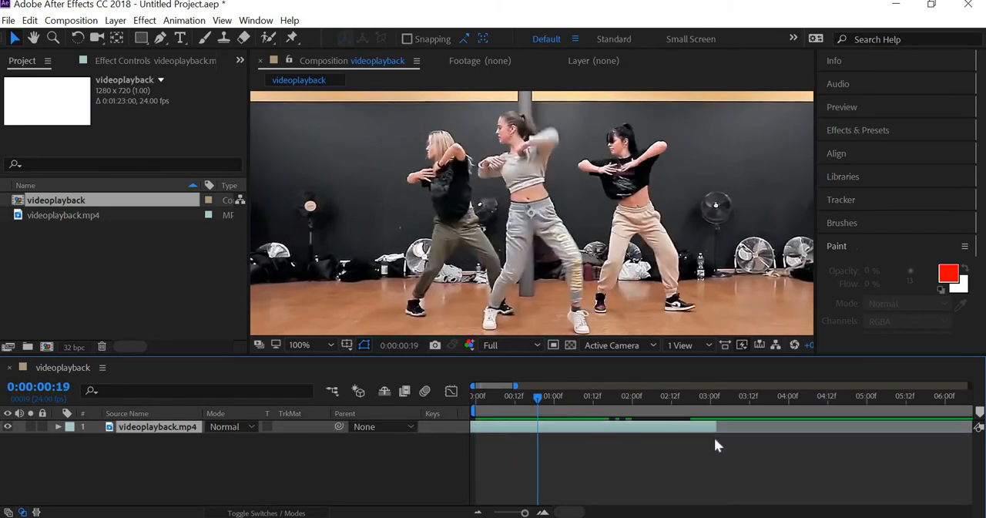
- Play back the extended clip and scrub the playhead to 0:00:02:23
{"action": "key", "text": "space"}
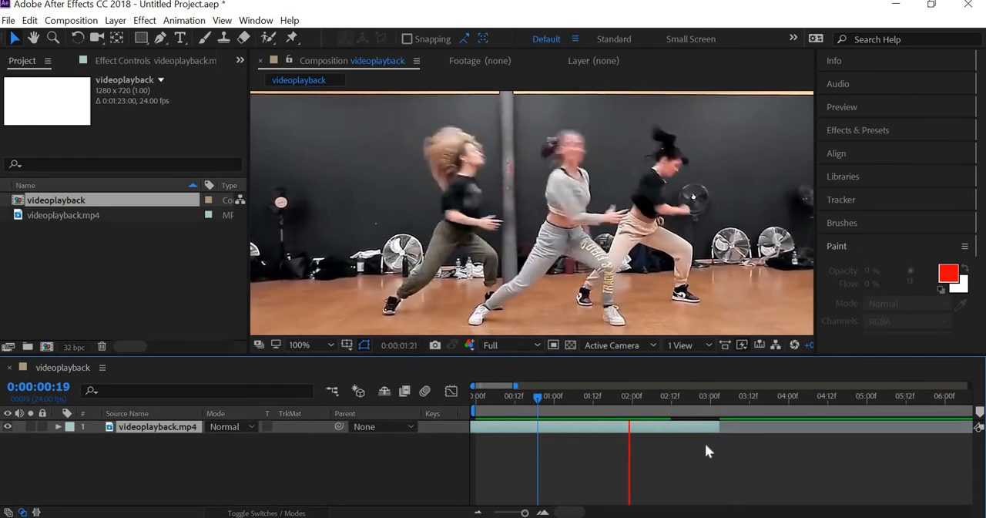
{"action": "key", "text": "space"}
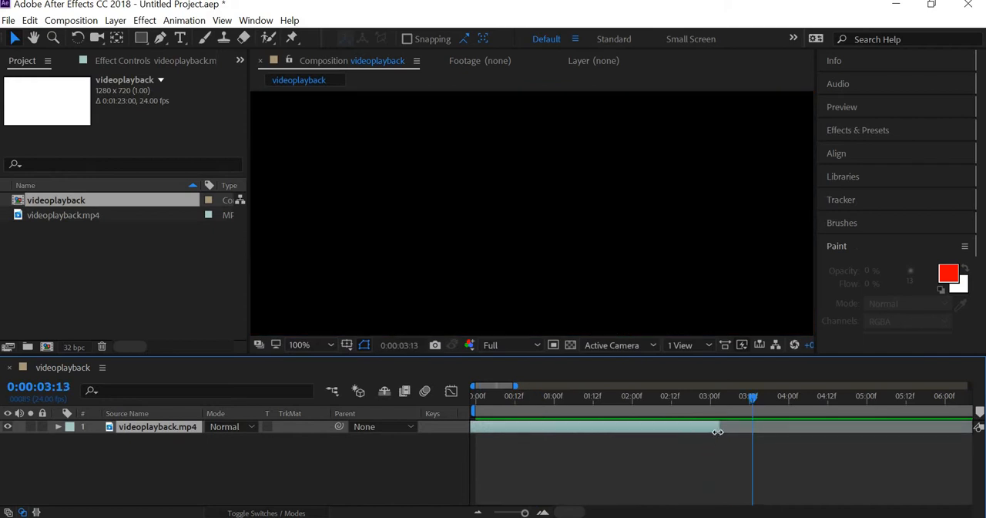
{"action": "left_click_drag", "start_coordinate": [709, 394], "coordinate": [707, 395]}
{"action": "left_click_drag", "start_coordinate": [642, 394], "coordinate": [707, 395]}
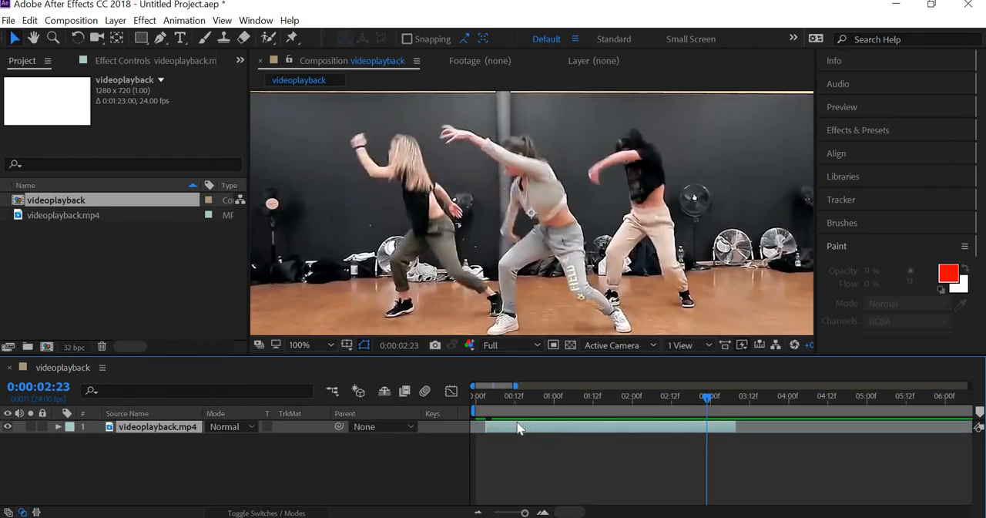
- Align the clip's start with the first frame of the composition and play it back, stopping at 0:00:03:04
{"action": "key", "text": "Home"}
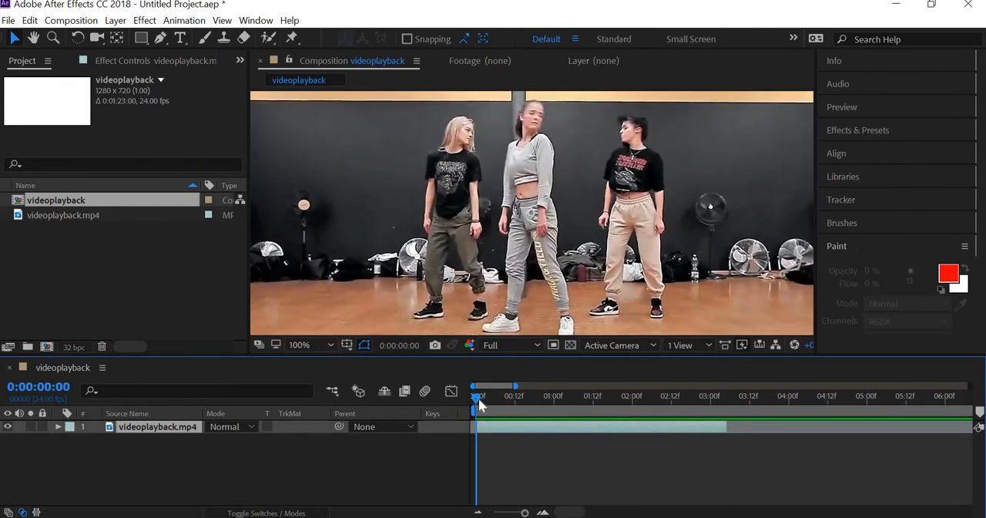
{"action": "key", "text": "space"}
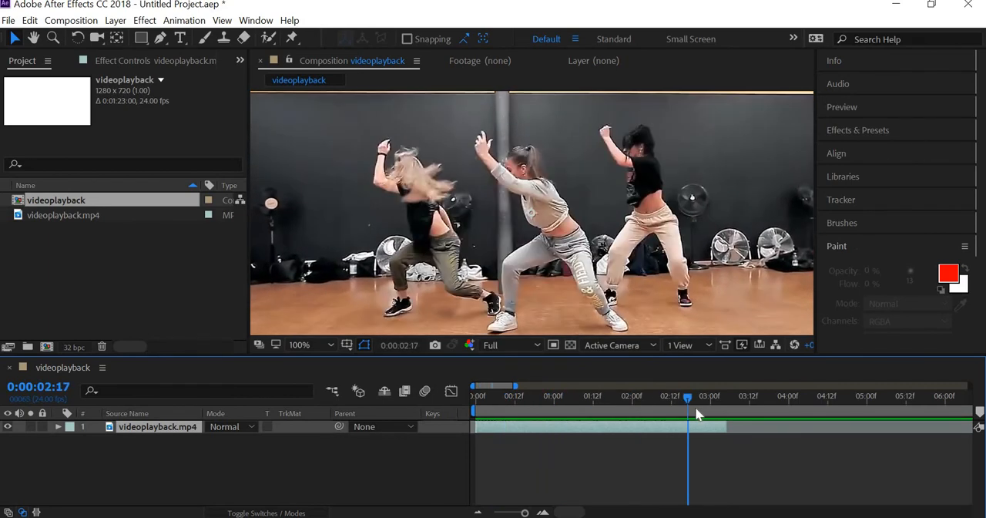
{"action": "key", "text": "space"}
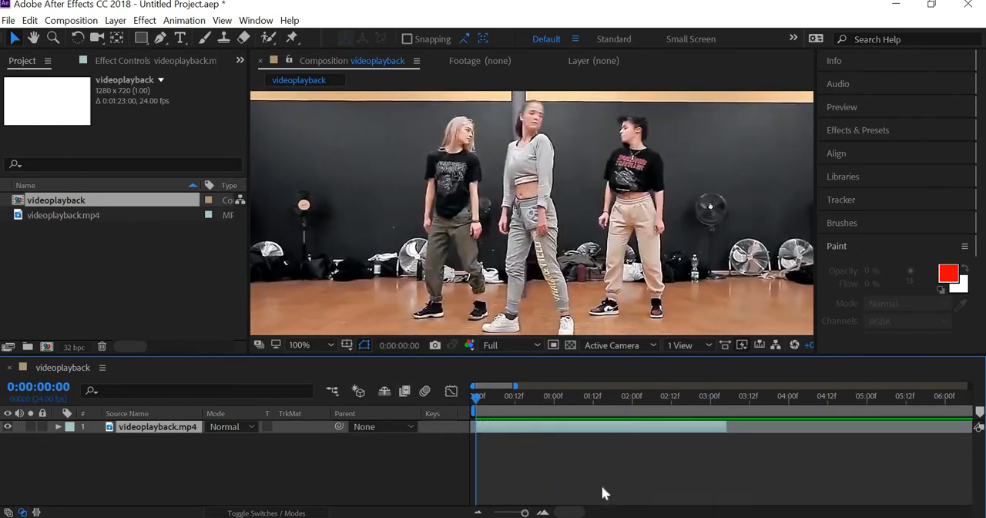
{"action": "key", "text": "space"}
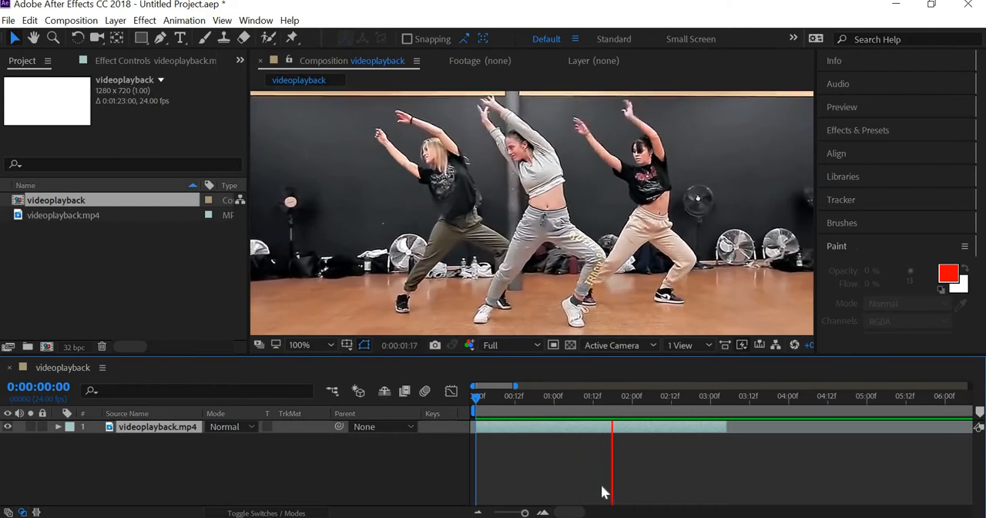
{"action": "key", "text": "space"}
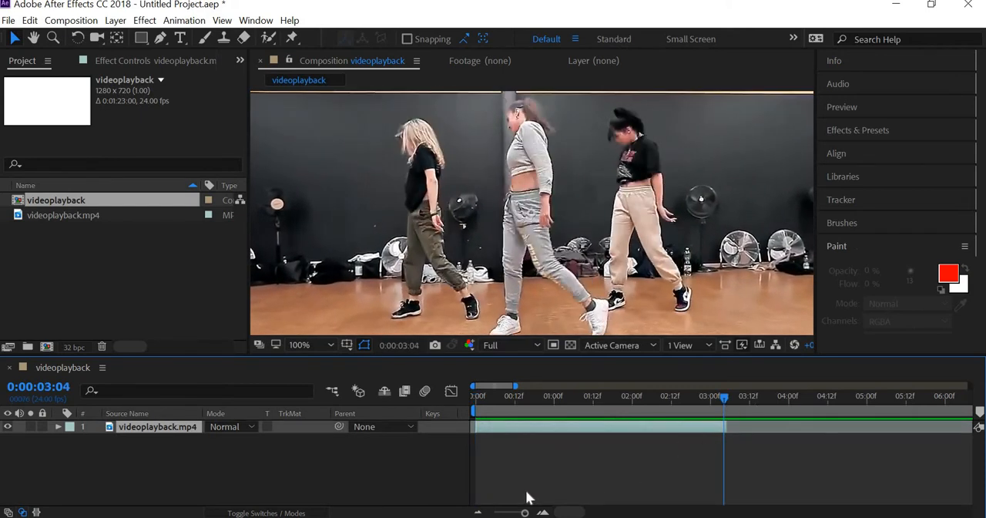
- Shorten the work area so it ends with the trimmed clip at 0:00:03:04
{"action": "left_click_drag", "start_coordinate": [521, 512], "coordinate": [494, 512]}
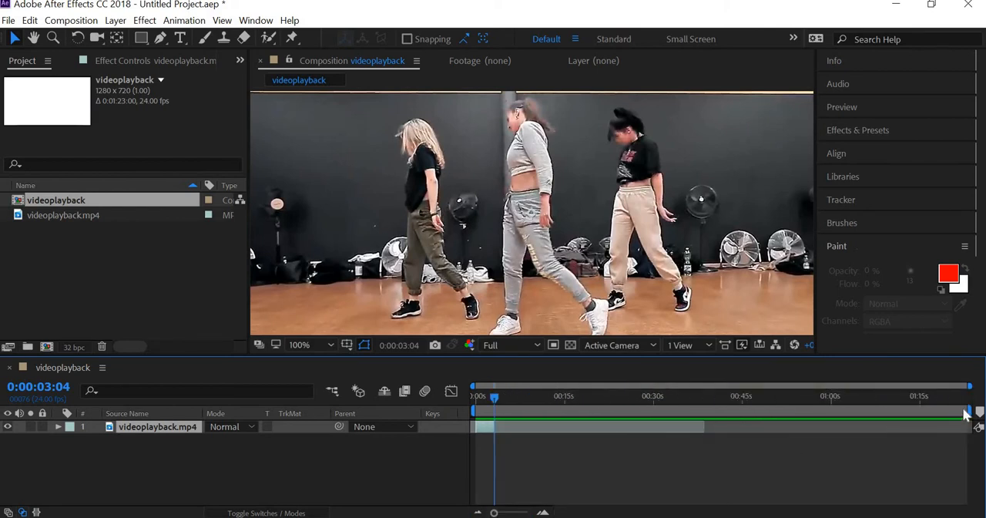
{"action": "left_click_drag", "start_coordinate": [973, 409], "coordinate": [499, 449]}
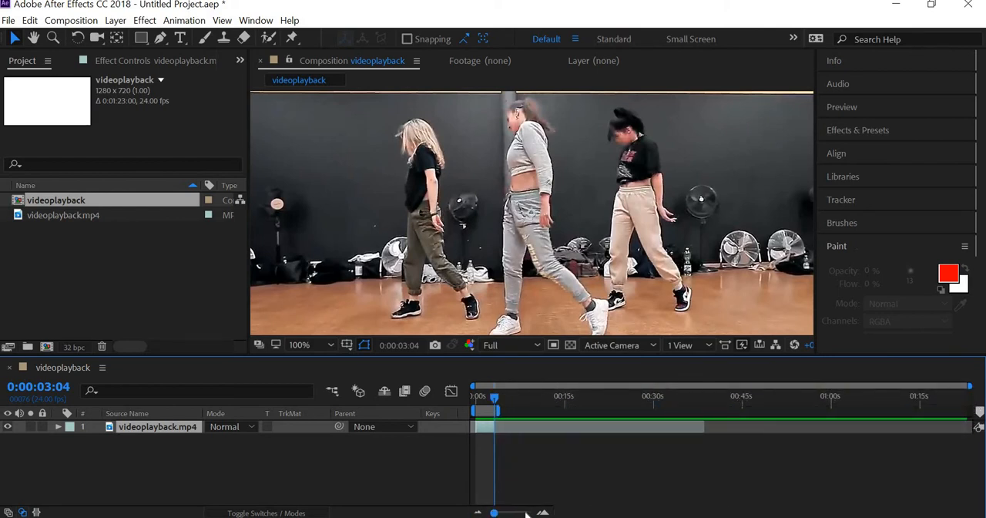
{"action": "left_click", "coordinate": [526, 512]}
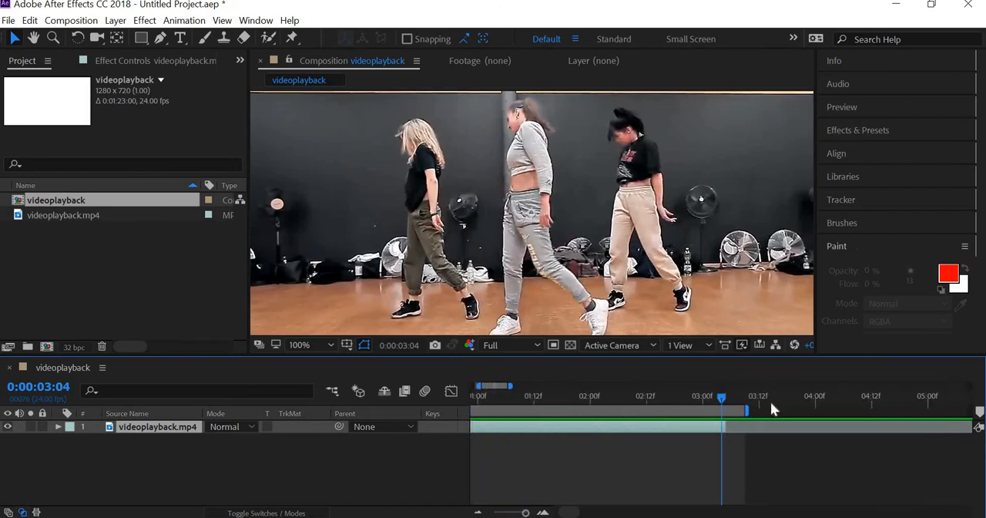
{"action": "left_click_drag", "start_coordinate": [745, 411], "coordinate": [724, 411]}
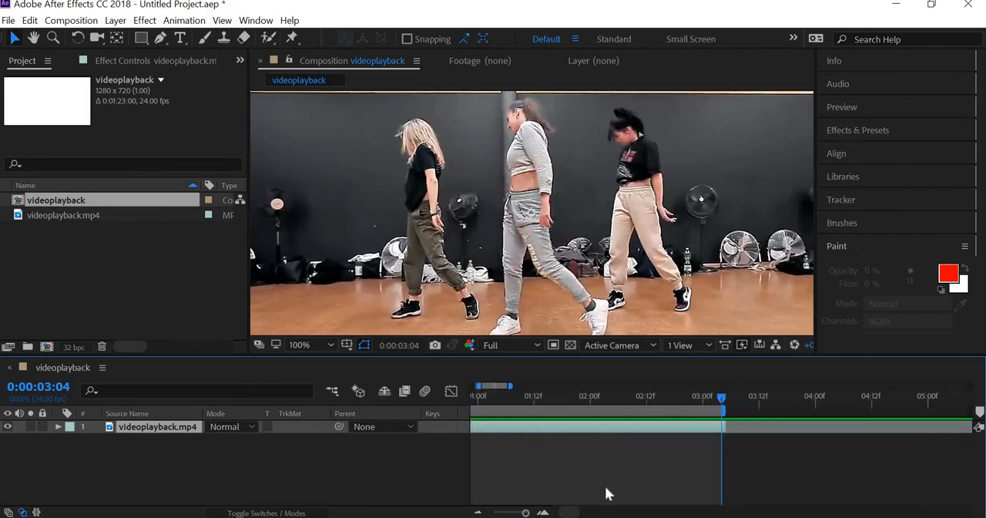
{"action": "left_click_drag", "start_coordinate": [523, 512], "coordinate": [495, 513]}
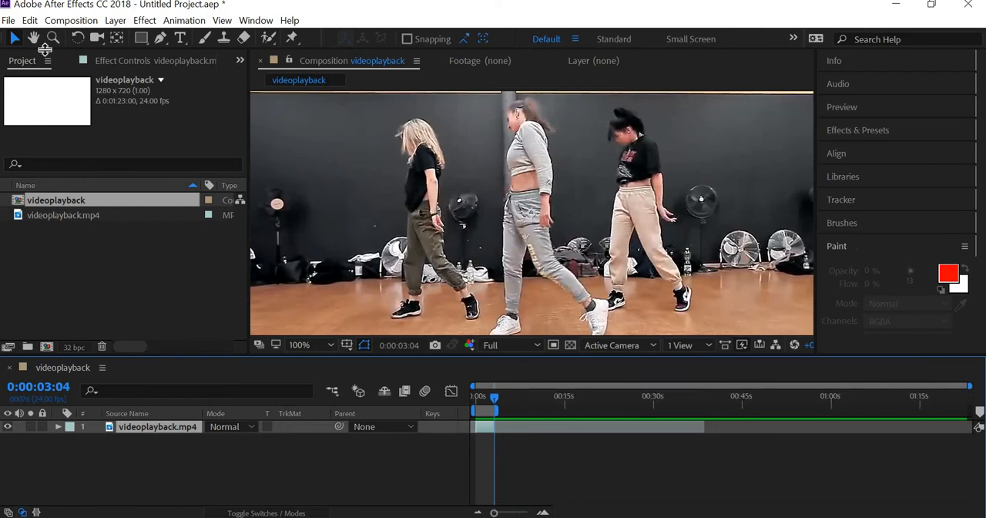
- Add the videoplayback composition to the render queue and enlarge the queue area to show its render options
{"action": "left_click", "coordinate": [8, 20]}
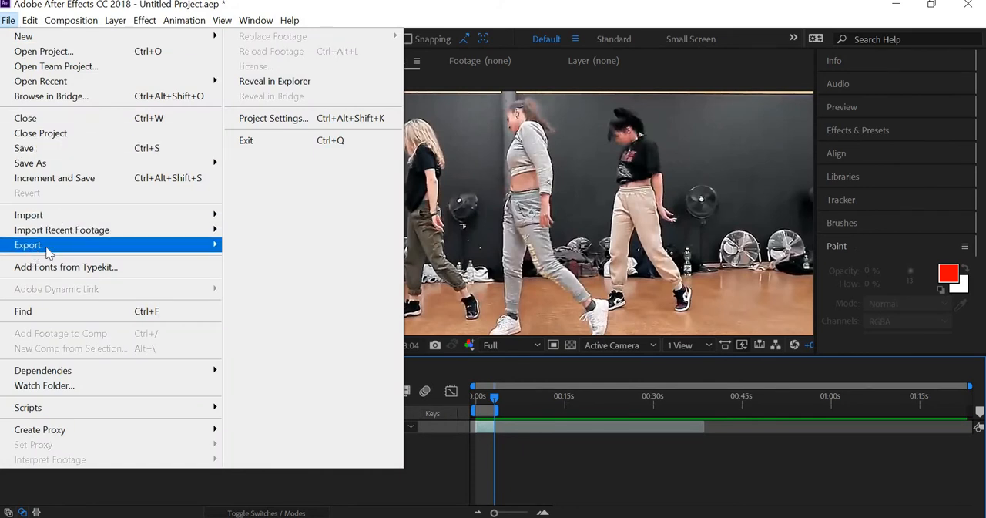
{"action": "mouse_move", "coordinate": [35, 246]}
{"action": "left_click", "coordinate": [288, 262]}
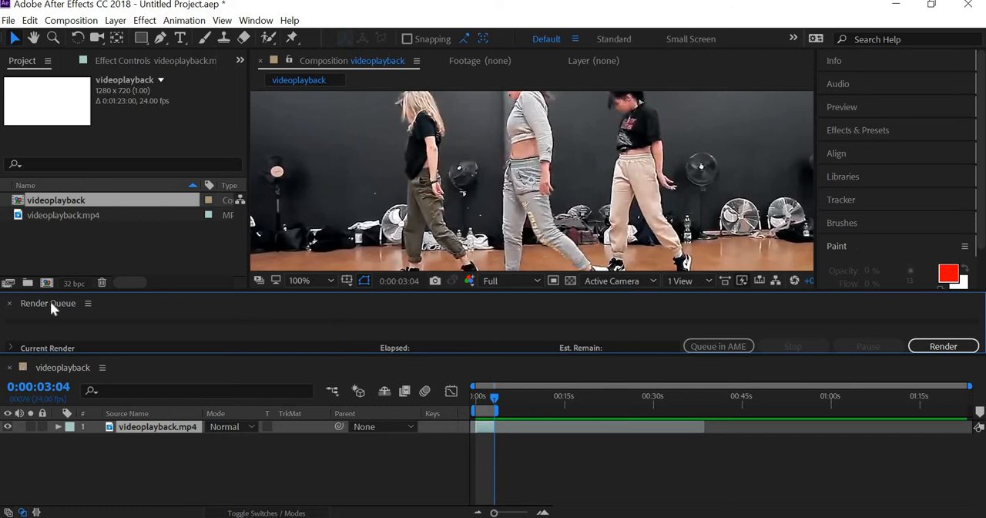
{"action": "mouse_move", "coordinate": [41, 303]}
{"action": "left_mouse_down"}
{"action": "mouse_move", "coordinate": [105, 223]}
{"action": "mouse_move", "coordinate": [384, 186]}
{"action": "mouse_move", "coordinate": [215, 326]}
{"action": "mouse_move", "coordinate": [19, 302]}
{"action": "mouse_move", "coordinate": [39, 306]}
{"action": "left_mouse_up"}
{"action": "left_click", "coordinate": [78, 353]}
{"action": "left_click_drag", "start_coordinate": [110, 443], "coordinate": [111, 444]}
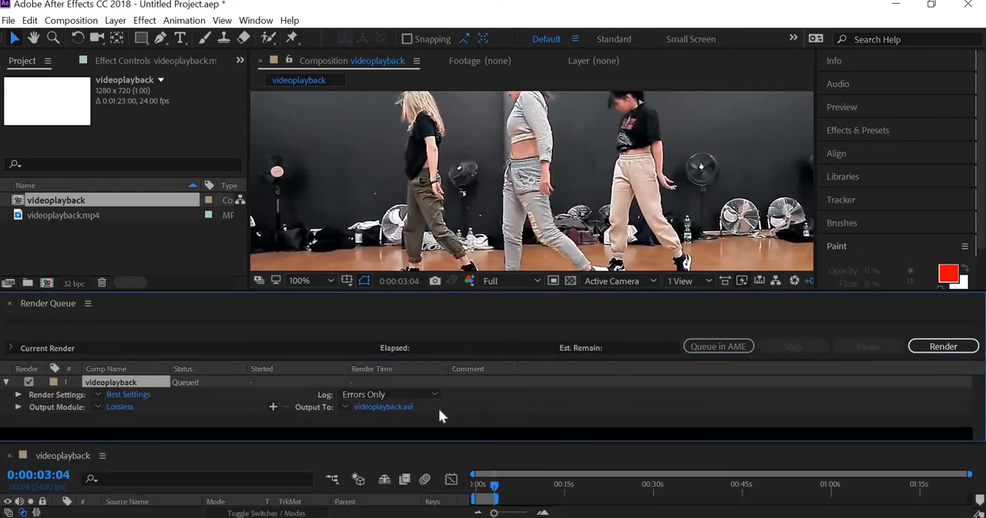
- Set the render output to videoplayback in the rotoscoping folder and change the output format to JPEG Sequence
{"action": "left_click", "coordinate": [380, 405]}
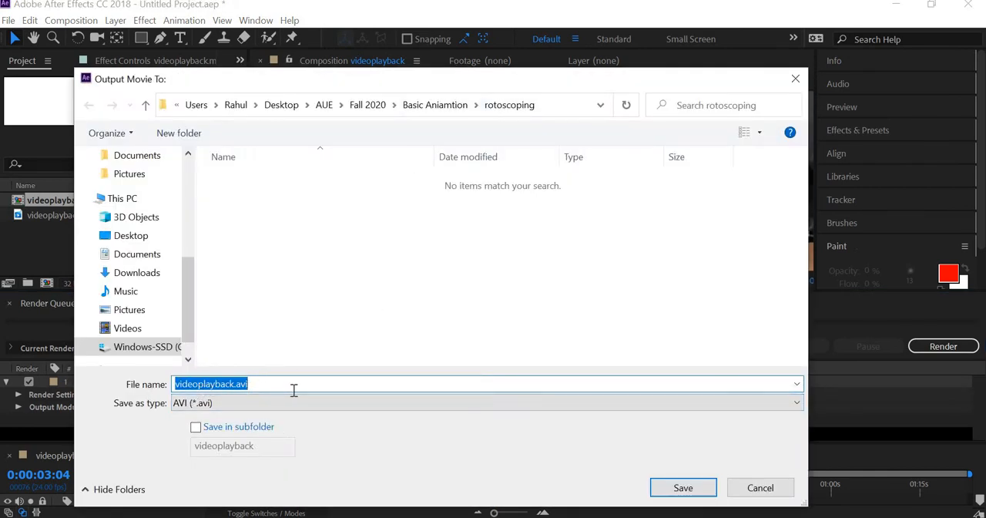
{"action": "left_click", "coordinate": [695, 492]}
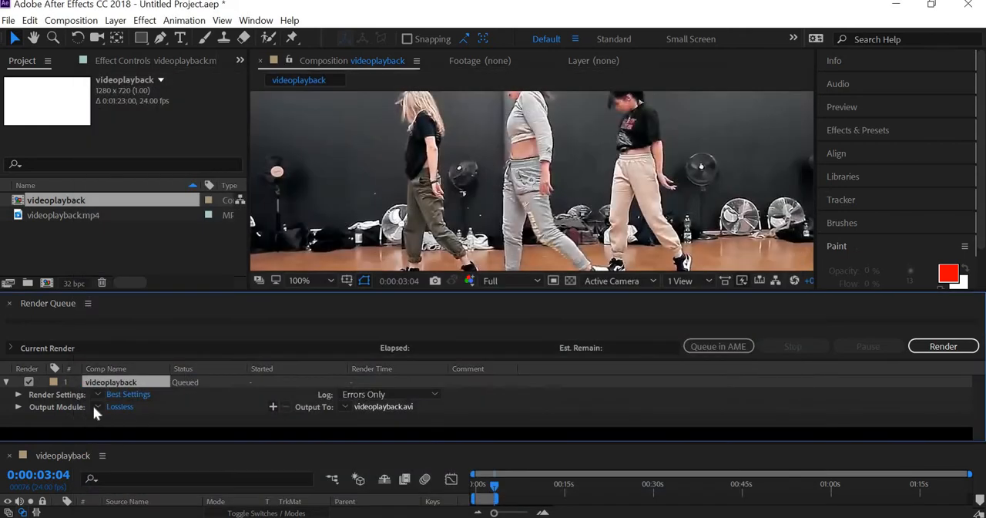
{"action": "left_click", "coordinate": [120, 406]}
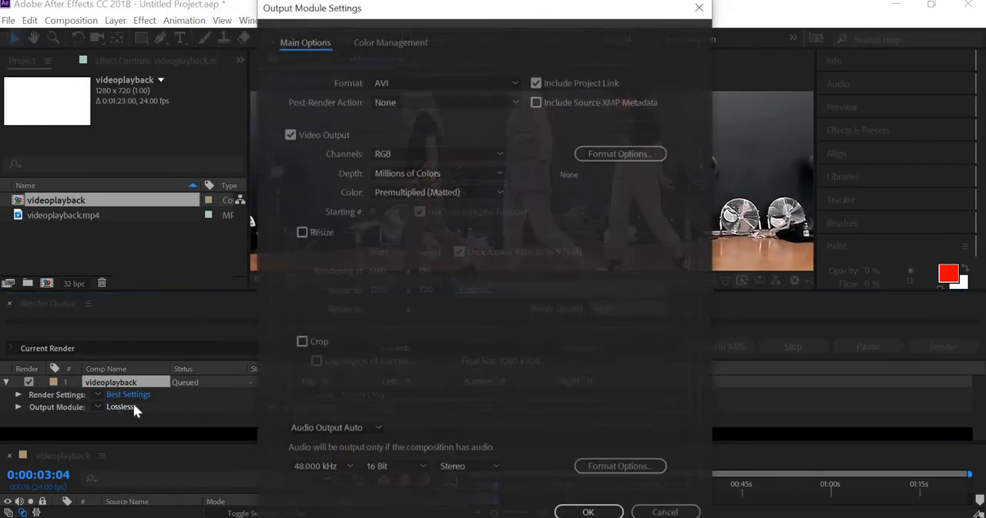
{"action": "left_click", "coordinate": [418, 83]}
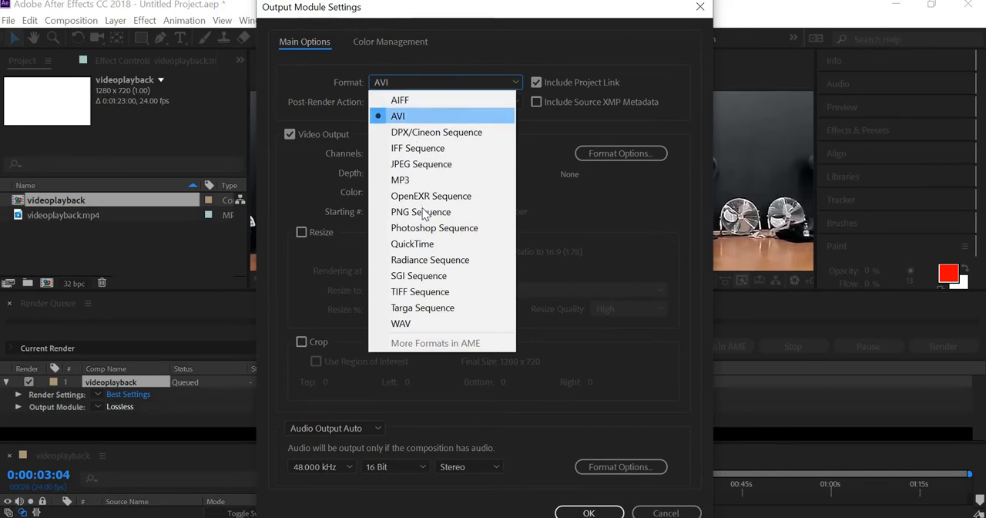
{"action": "left_click", "coordinate": [433, 163]}
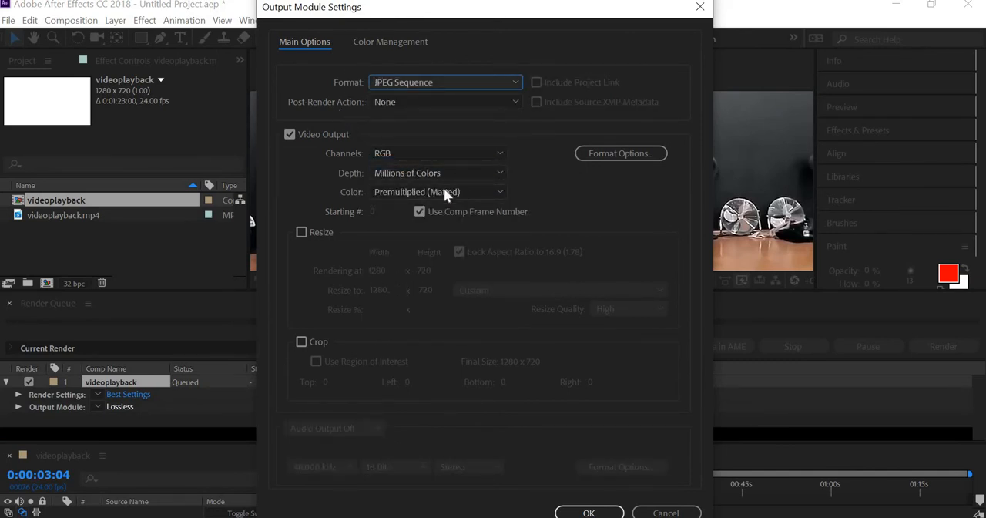
{"action": "left_click", "coordinate": [587, 512]}
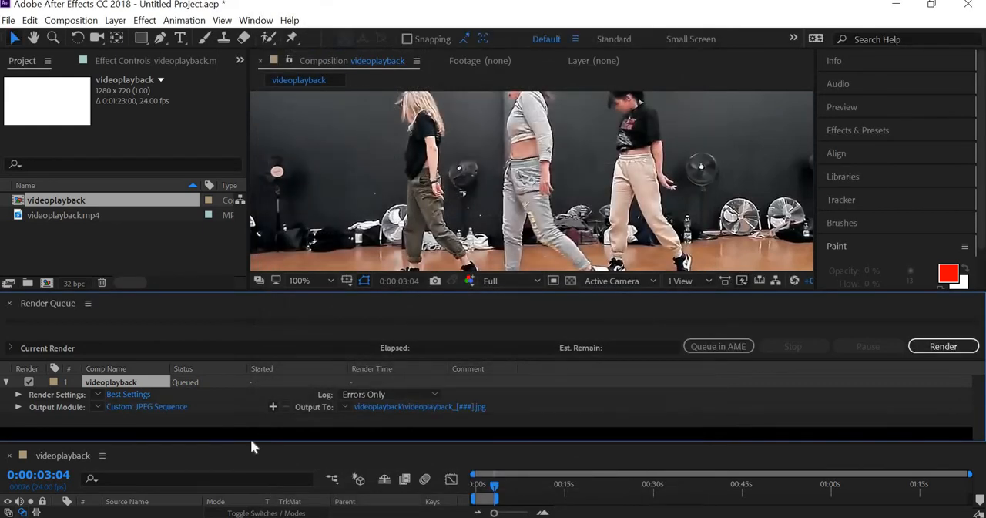
- Accept the render settings with Best quality, Full resolution and Work Area Only, and render the queued composition
{"action": "left_click", "coordinate": [136, 394]}
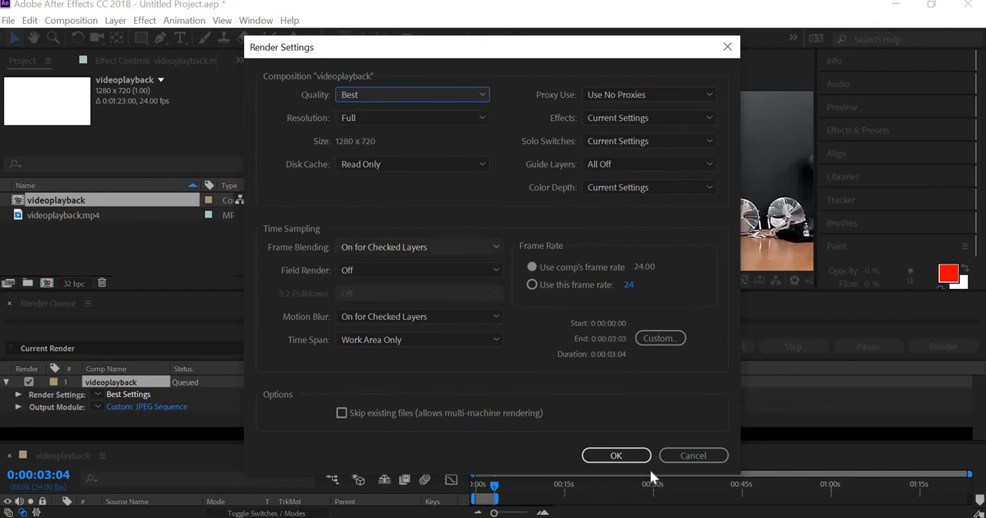
{"action": "left_click", "coordinate": [617, 456]}
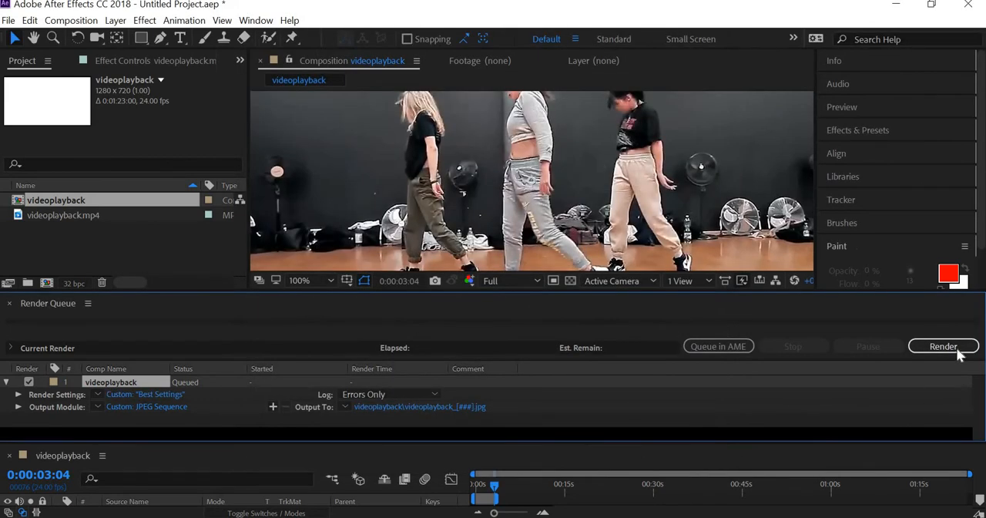
{"action": "left_click", "coordinate": [944, 346]}
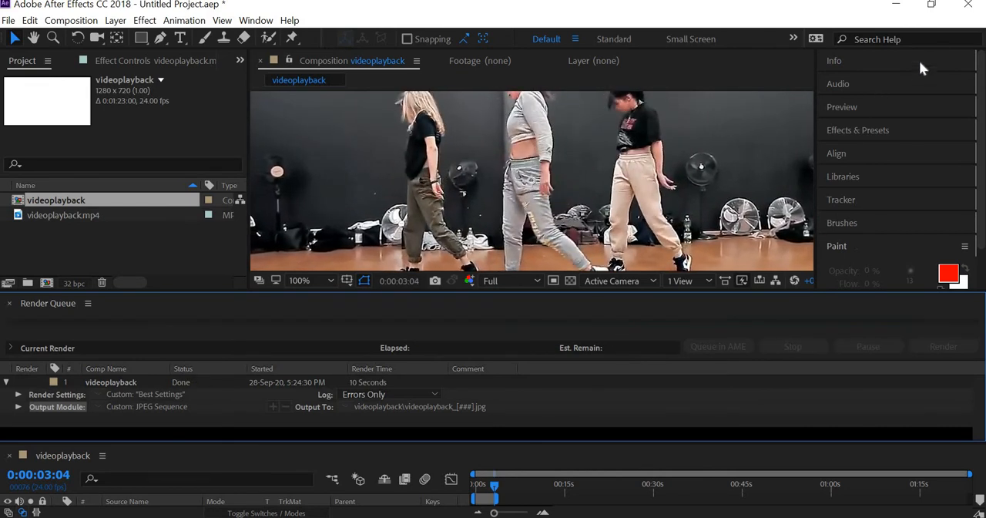
- Minimize the program and open the rendered videoplayback folder on the desktop under AUE, Fall 2020, Basic Aniamtion, rotoscoping
{"action": "left_click", "coordinate": [896, 8]}
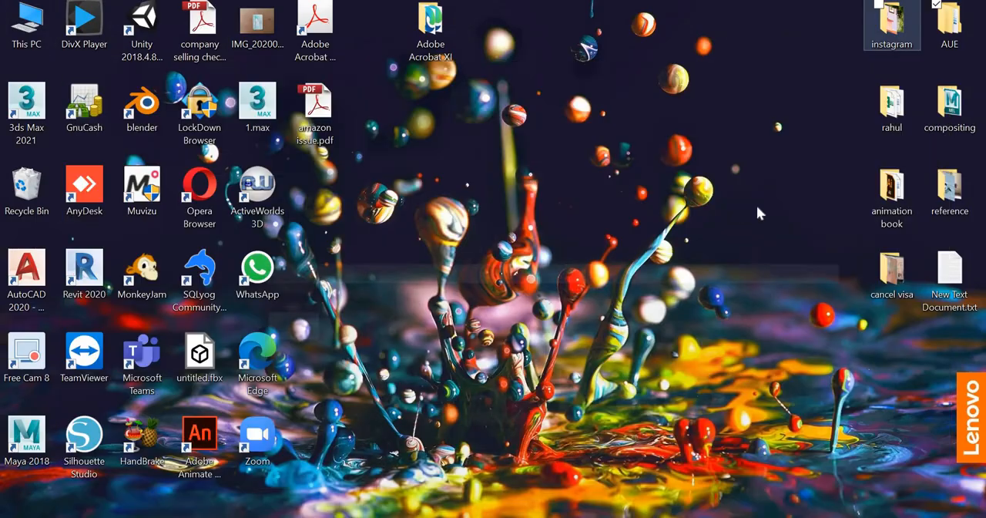
{"action": "double_click", "coordinate": [936, 34]}
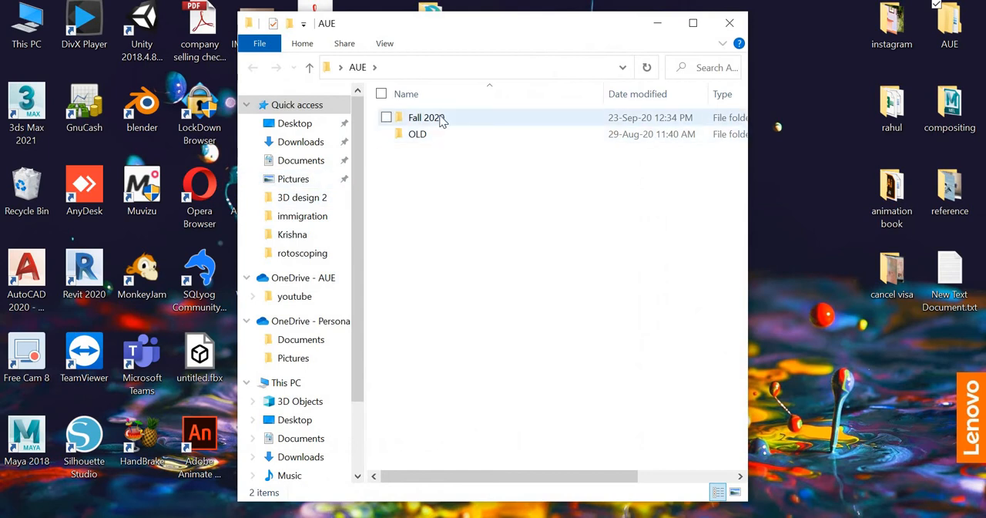
{"action": "double_click", "coordinate": [442, 118]}
{"action": "left_click", "coordinate": [446, 121]}
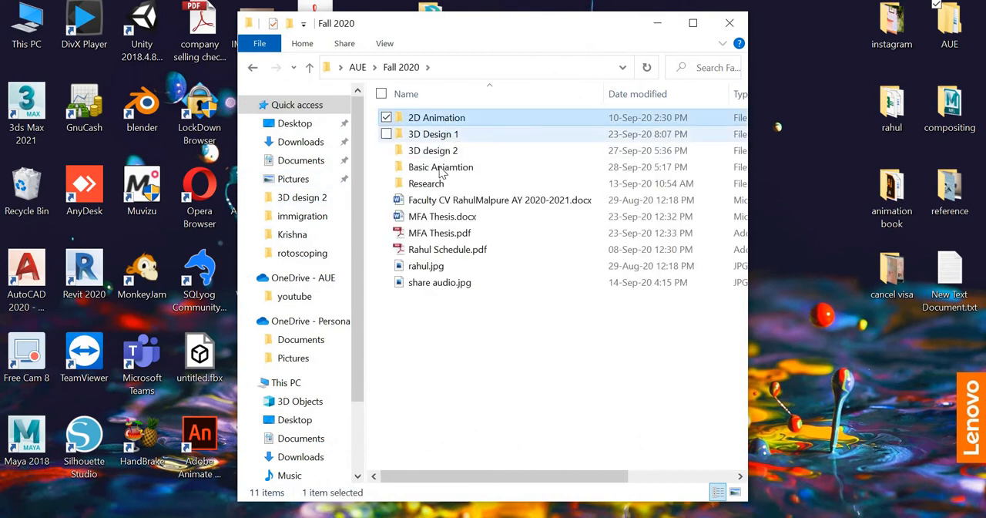
{"action": "left_click", "coordinate": [444, 165]}
{"action": "double_click", "coordinate": [444, 163]}
{"action": "double_click", "coordinate": [434, 122]}
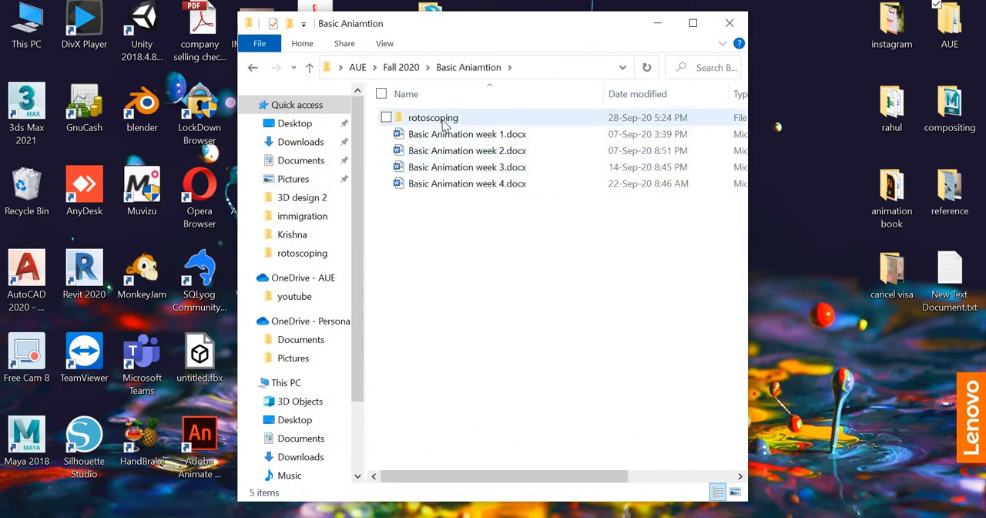
{"action": "double_click", "coordinate": [422, 137]}
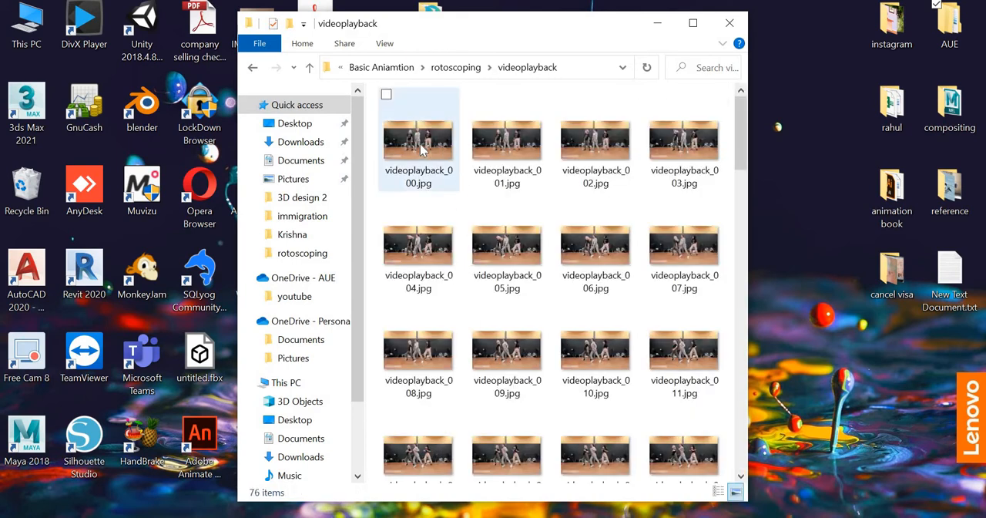
- Look through the rendered JPEG frames down to videoplayback_075.jpg and close the folder window
{"action": "left_click", "coordinate": [421, 150]}
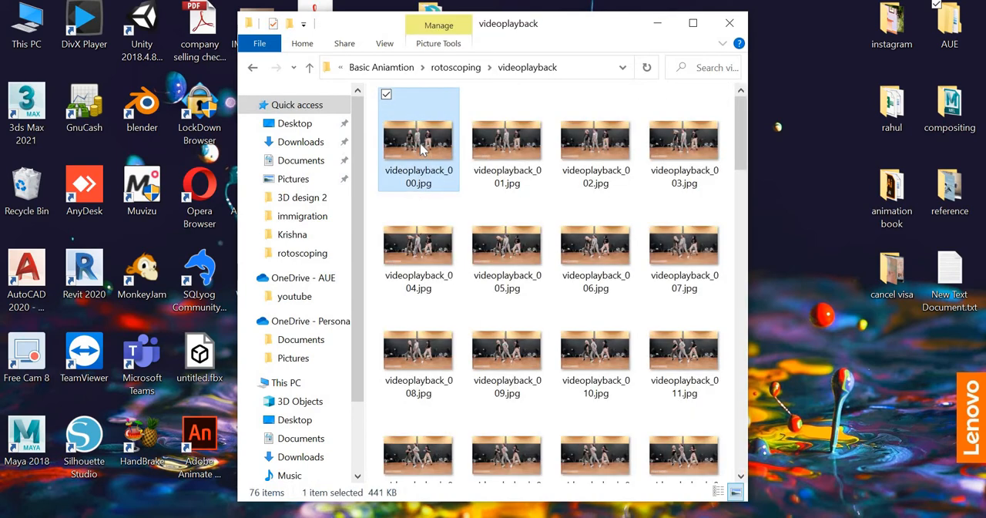
{"action": "scroll", "coordinate": [421, 151], "scroll_direction": "down", "scroll_amount": 15}
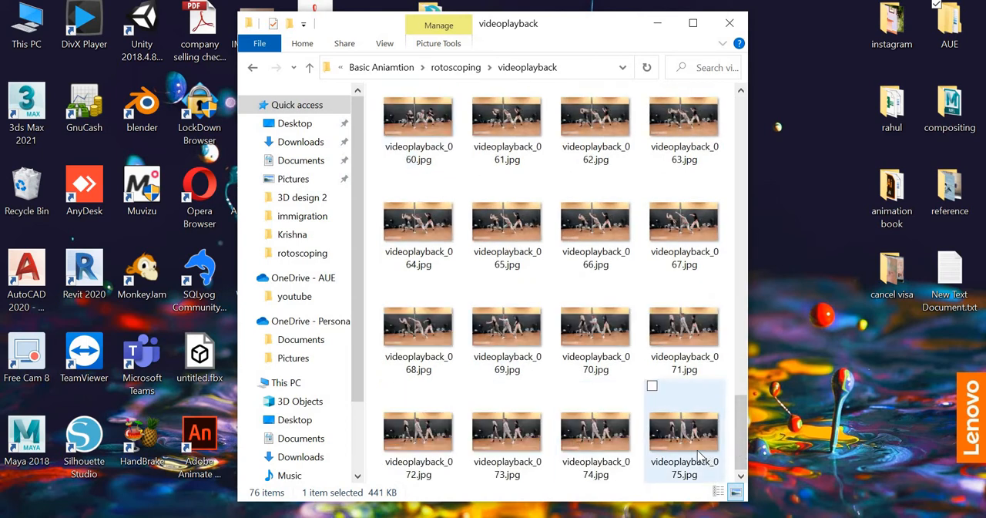
{"action": "left_click", "coordinate": [729, 23]}
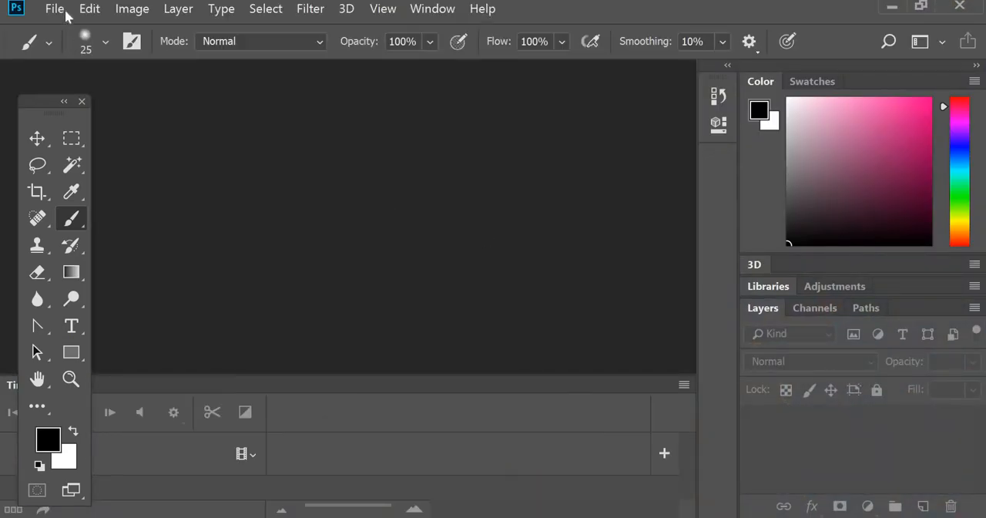
- Open videoplayback_000.jpg from Desktop, AUE, Fall 2020, Basic Aniamtion, rotoscoping, videoplayback as a single image
{"action": "left_click", "coordinate": [62, 11]}
{"action": "left_click", "coordinate": [320, 199]}
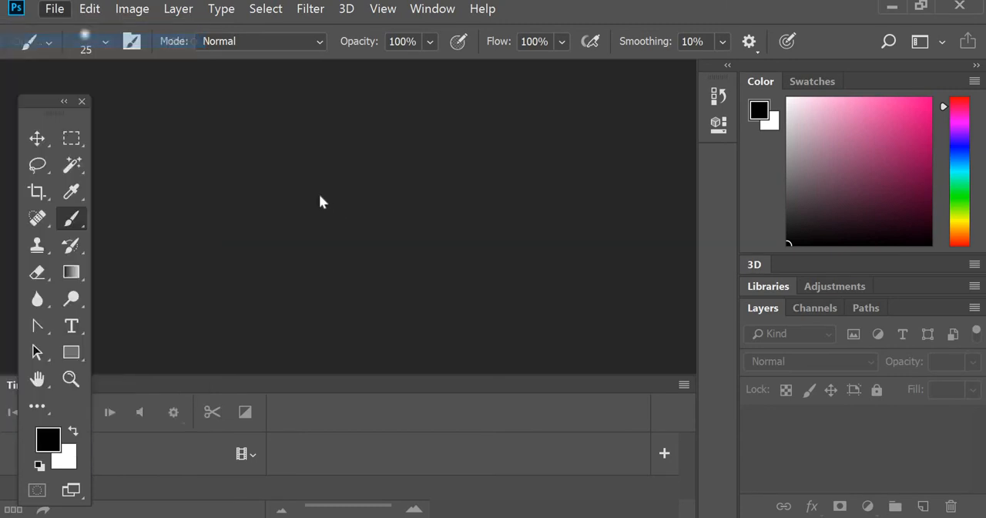
{"action": "key", "text": "ctrl+o"}
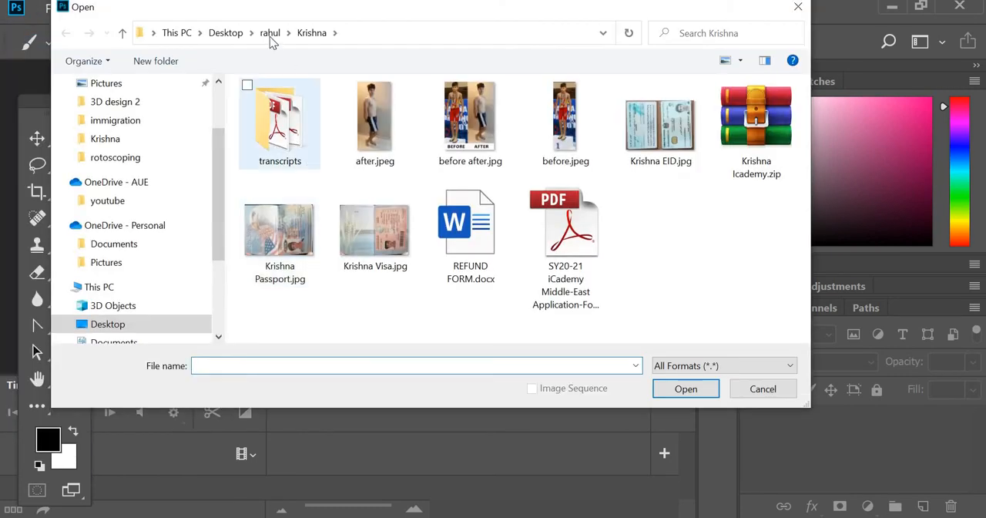
{"action": "left_click", "coordinate": [269, 32]}
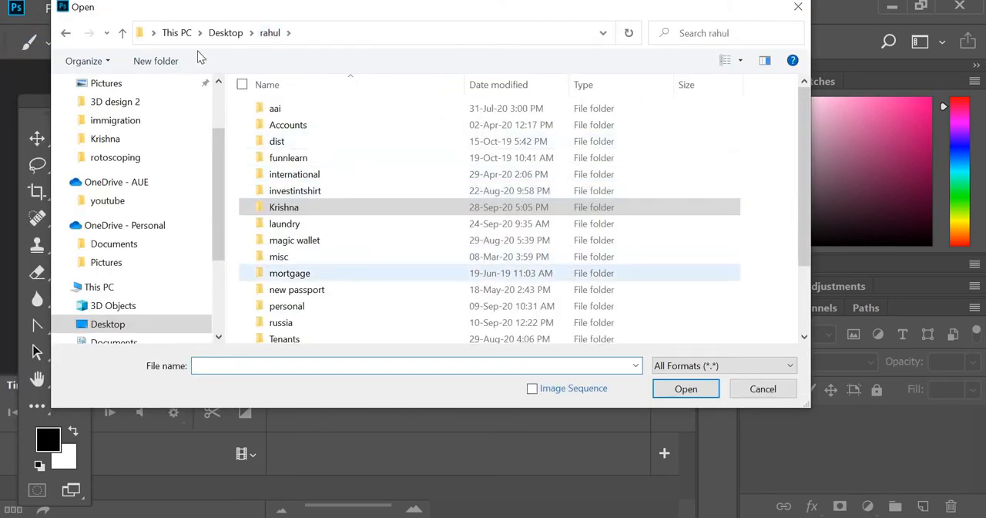
{"action": "left_click", "coordinate": [225, 33]}
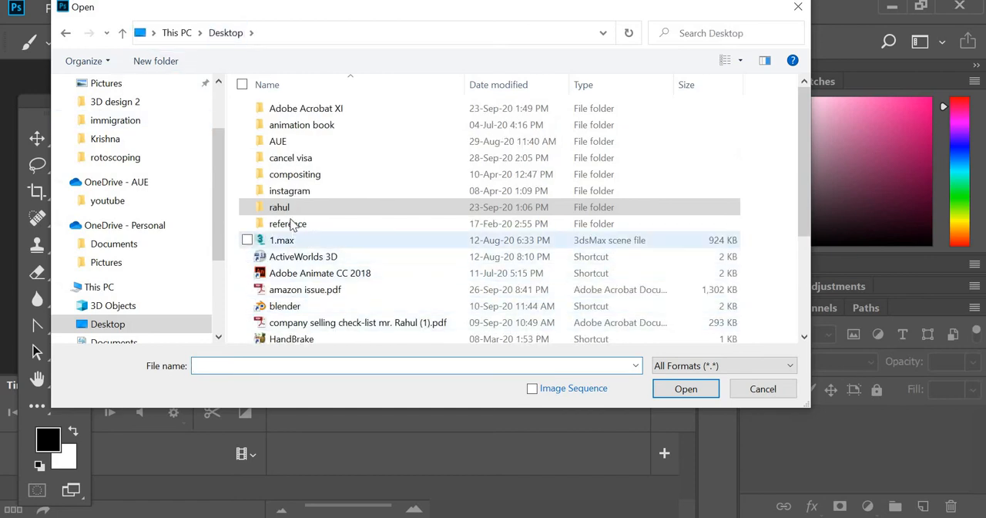
{"action": "double_click", "coordinate": [279, 142]}
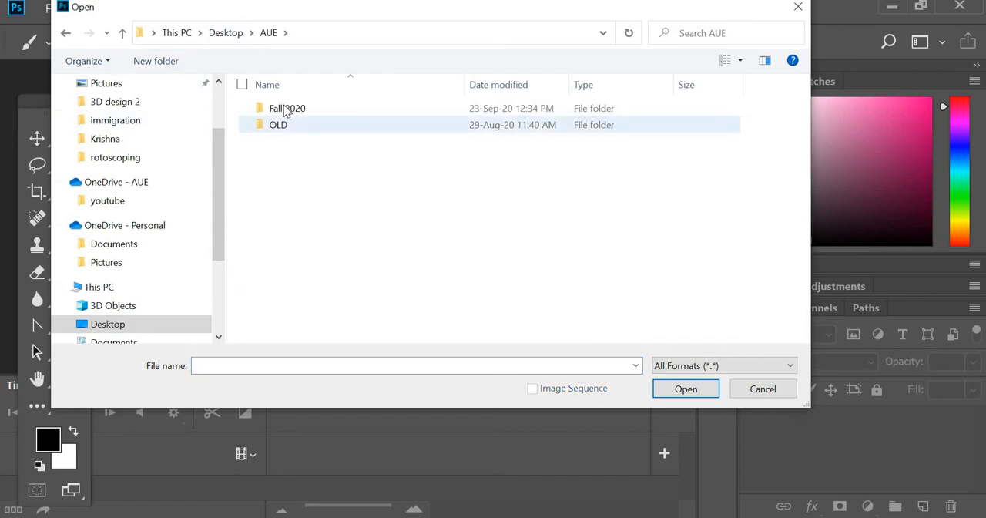
{"action": "double_click", "coordinate": [287, 113]}
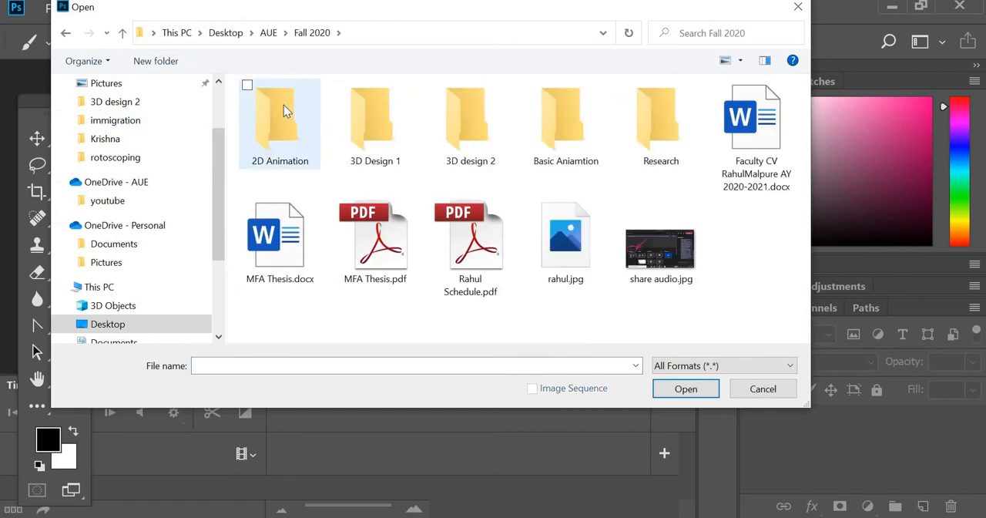
{"action": "double_click", "coordinate": [551, 117]}
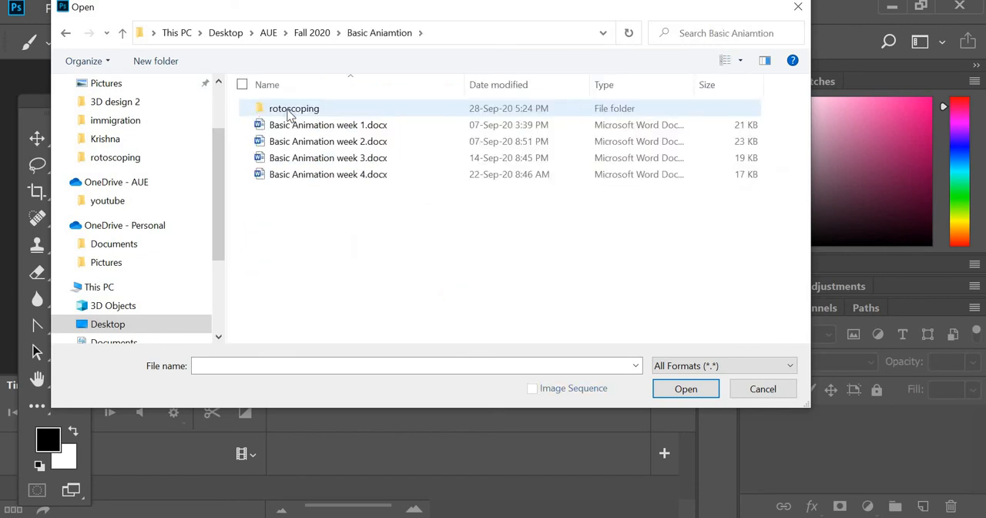
{"action": "double_click", "coordinate": [291, 113]}
{"action": "double_click", "coordinate": [290, 134]}
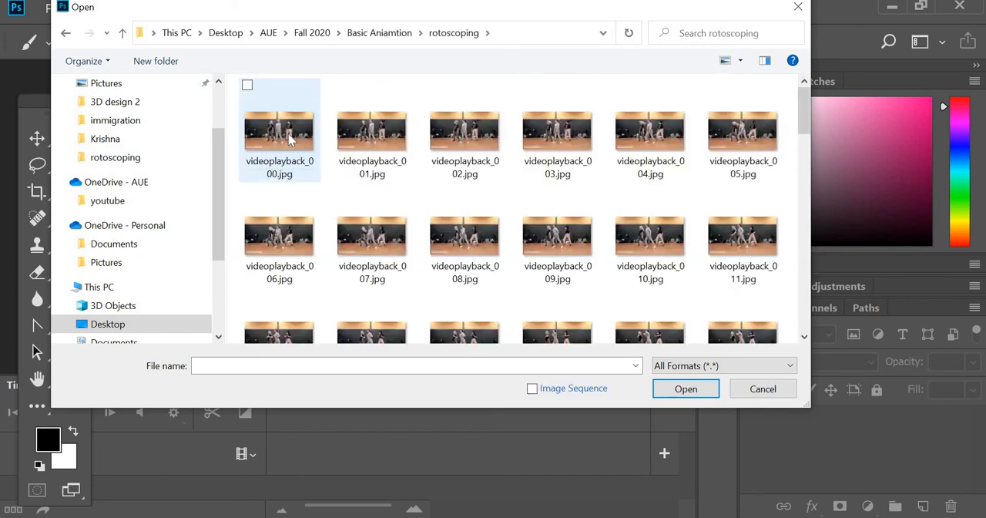
{"action": "left_click", "coordinate": [291, 137]}
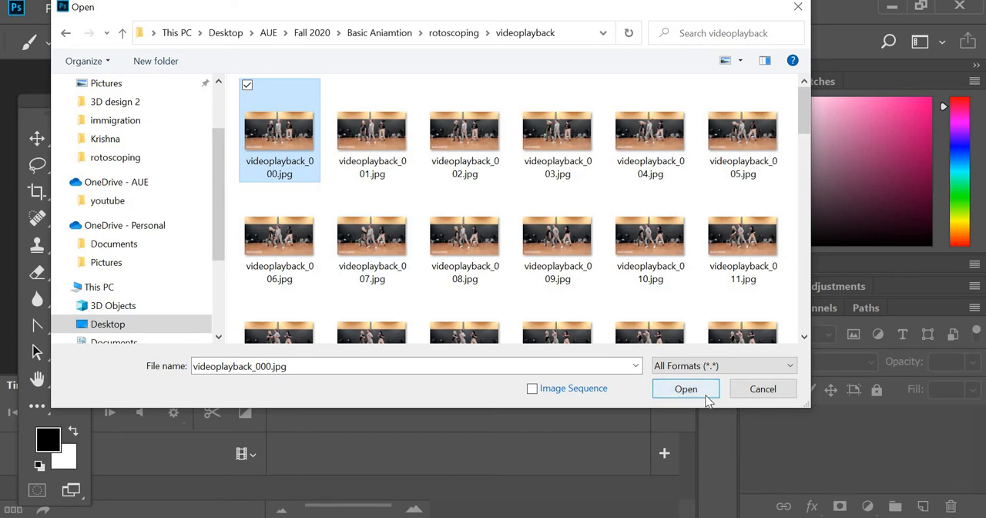
{"action": "left_click", "coordinate": [685, 389]}
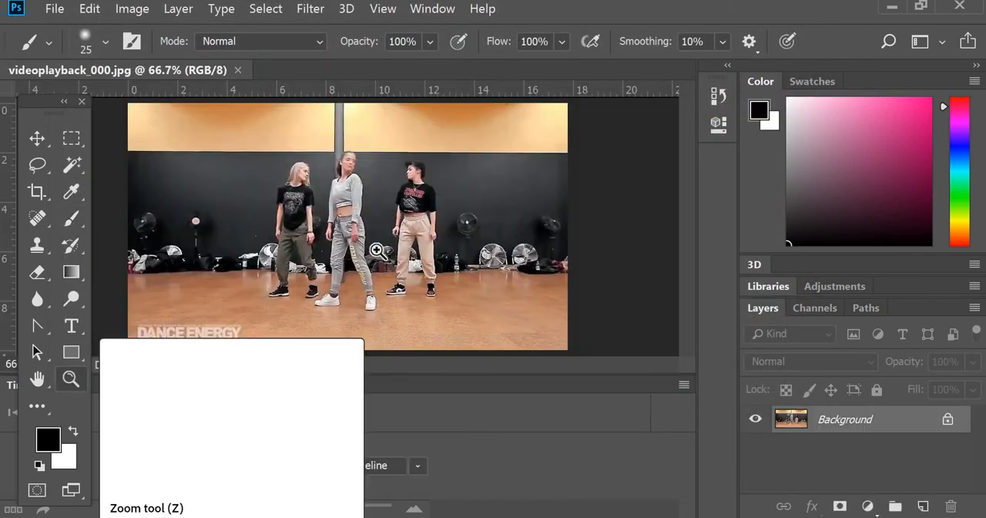
- Add a new empty layer above the dance frame with no color label, Normal mode and 100% opacity
{"action": "left_click", "coordinate": [73, 382]}
{"action": "left_click", "coordinate": [355, 238]}
{"action": "left_click", "coordinate": [355, 237]}
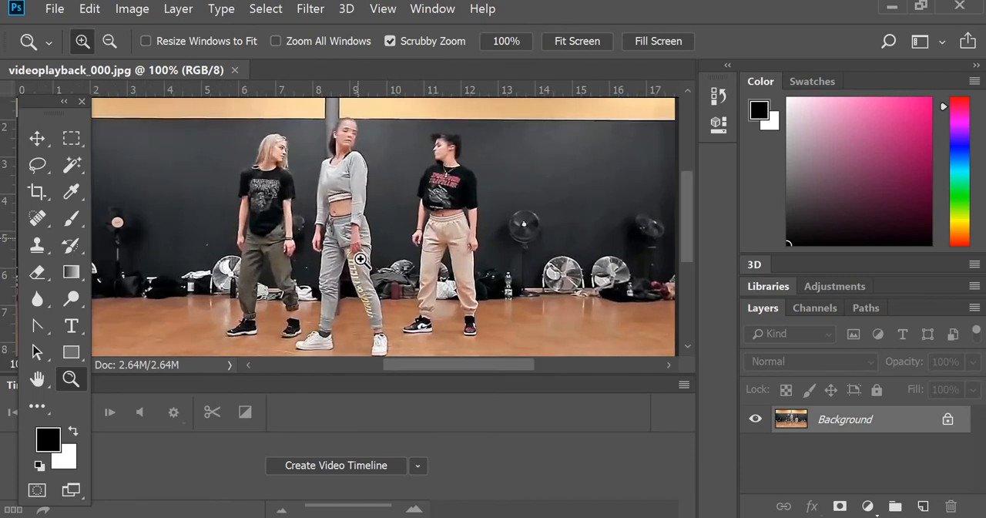
{"action": "scroll", "coordinate": [357, 318], "scroll_direction": "down", "scroll_amount": 1}
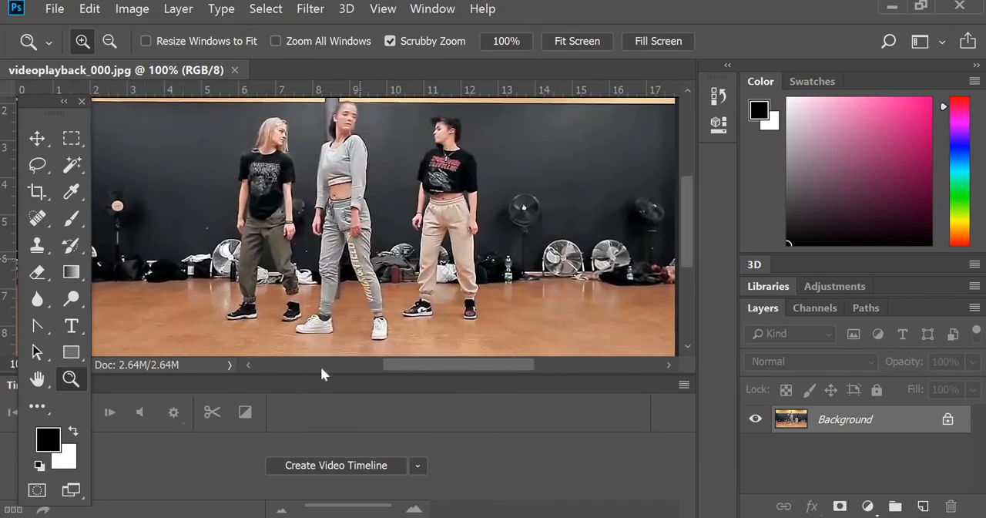
{"action": "left_click", "coordinate": [974, 307]}
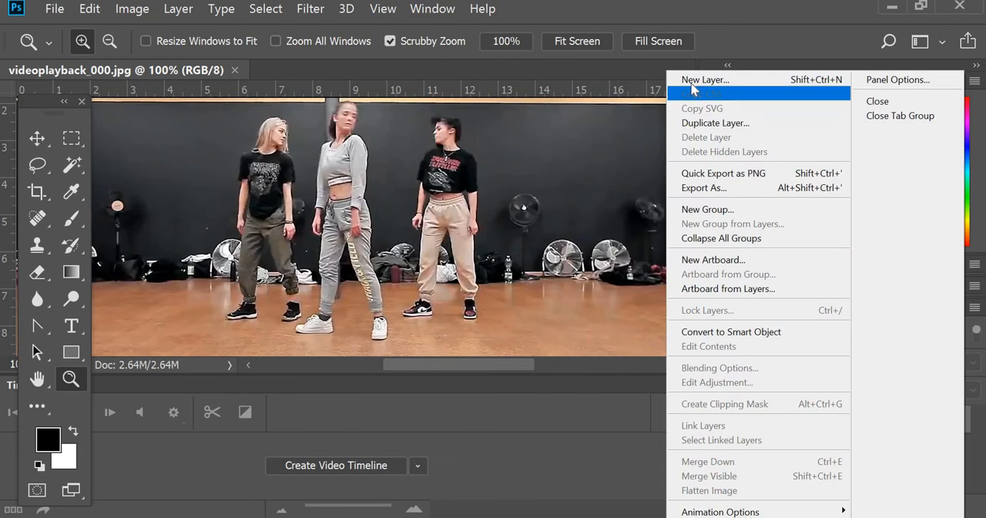
{"action": "left_click", "coordinate": [724, 81]}
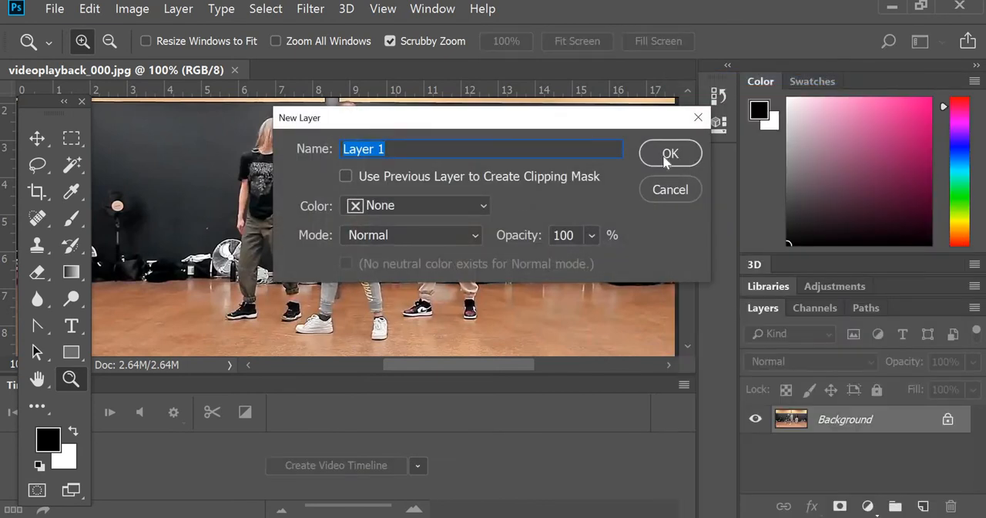
{"action": "left_click", "coordinate": [667, 154]}
- Hide the Background layer to inspect the transparent layer above it, and show the dance frame again
{"action": "key", "text": "v"}
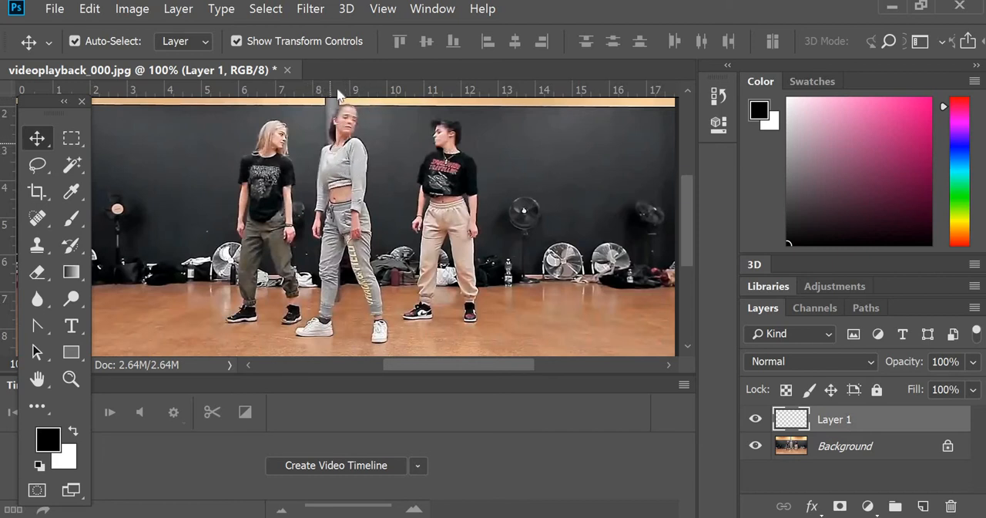
{"action": "left_click", "coordinate": [330, 148]}
{"action": "left_click", "coordinate": [757, 447]}
{"action": "left_click", "coordinate": [756, 447]}
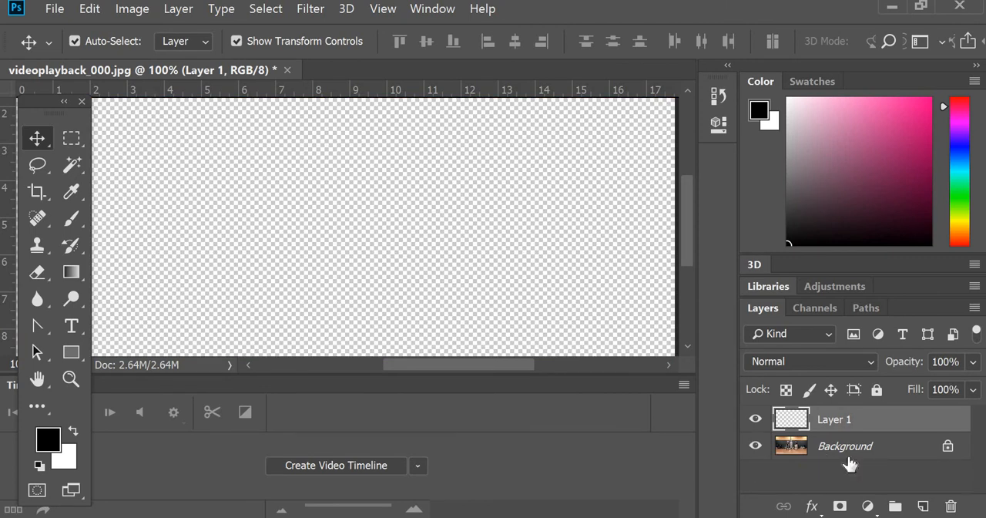
- Add a second empty layer directly above the Background with color None, Normal mode and 100% opacity
{"action": "left_click", "coordinate": [850, 456]}
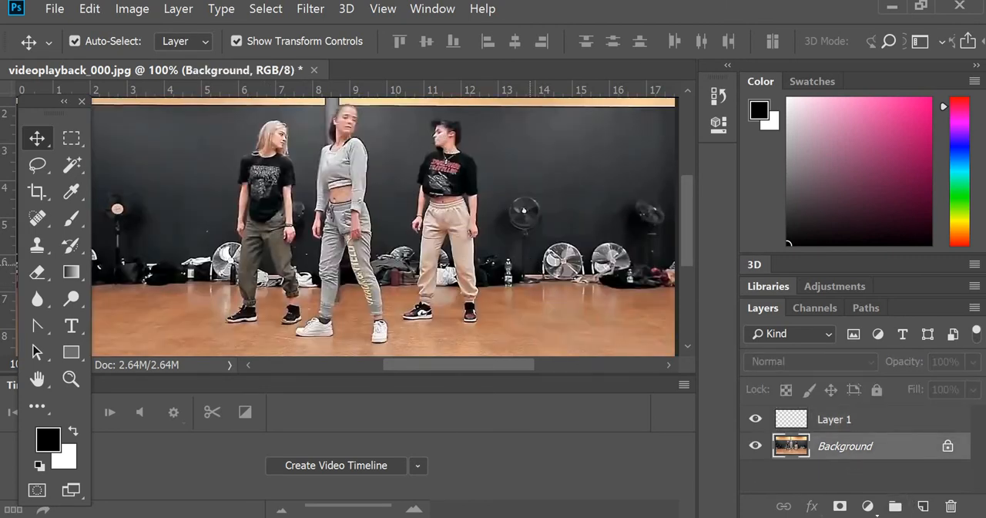
{"action": "left_click", "coordinate": [974, 307]}
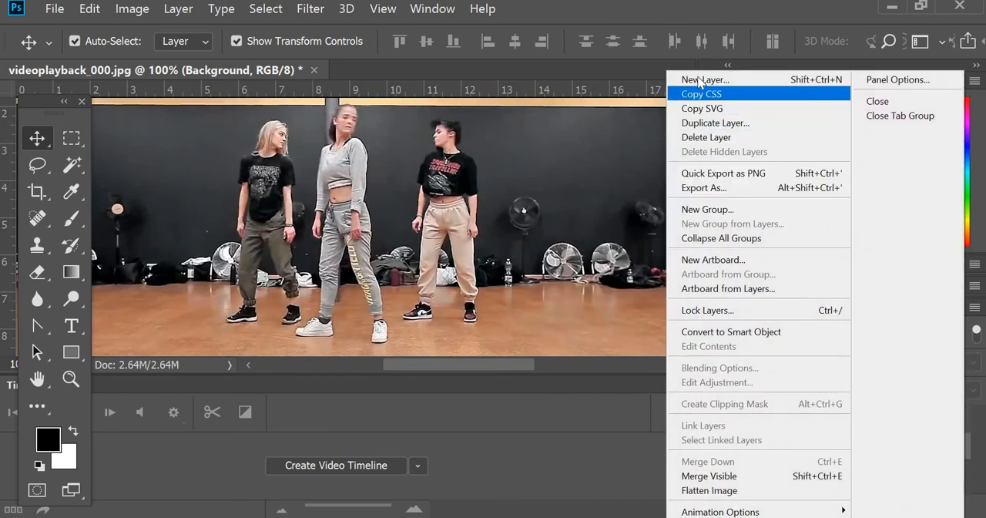
{"action": "left_click", "coordinate": [705, 77]}
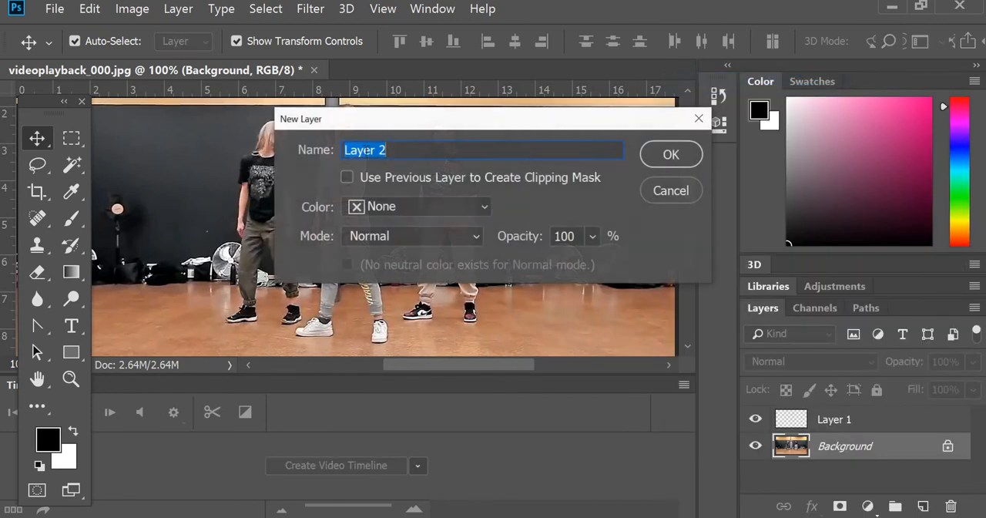
{"action": "left_click", "coordinate": [402, 206]}
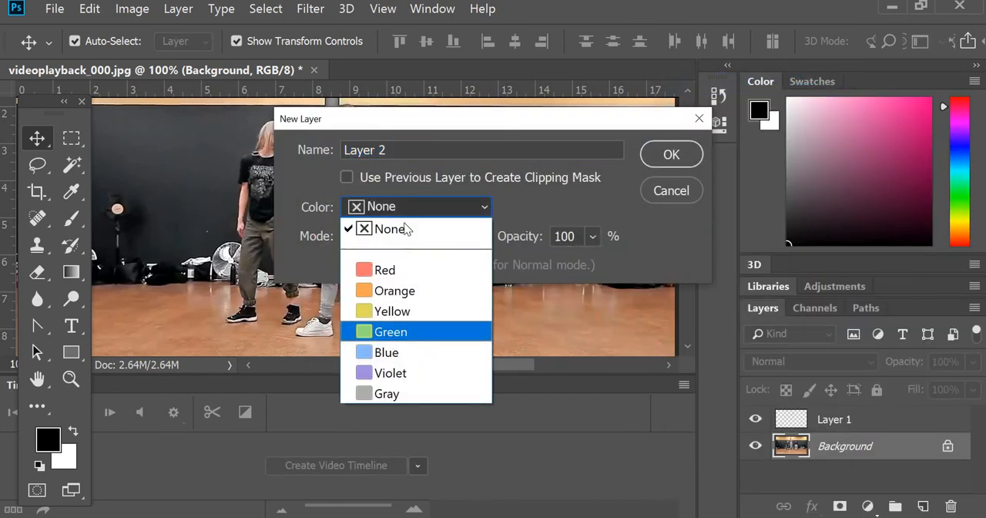
{"action": "left_click", "coordinate": [430, 228]}
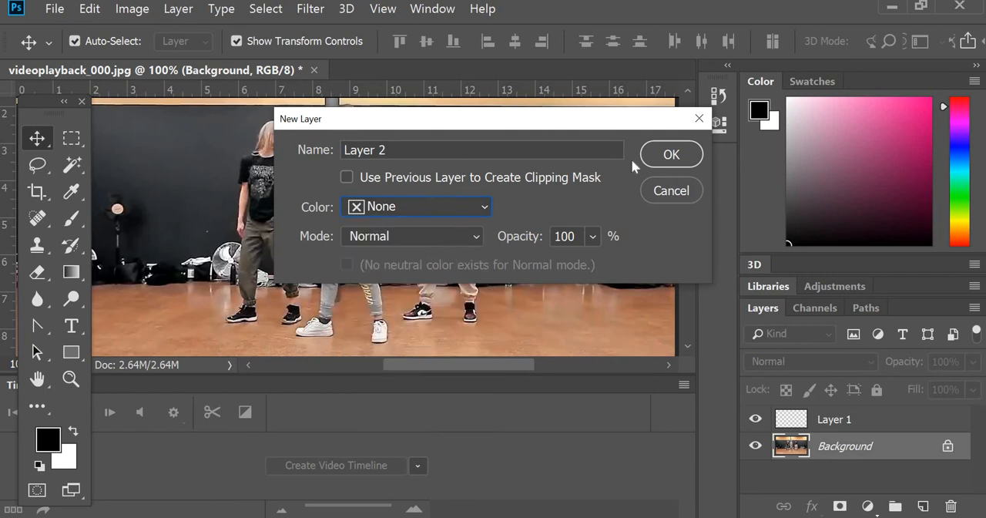
{"action": "key", "text": "Return"}
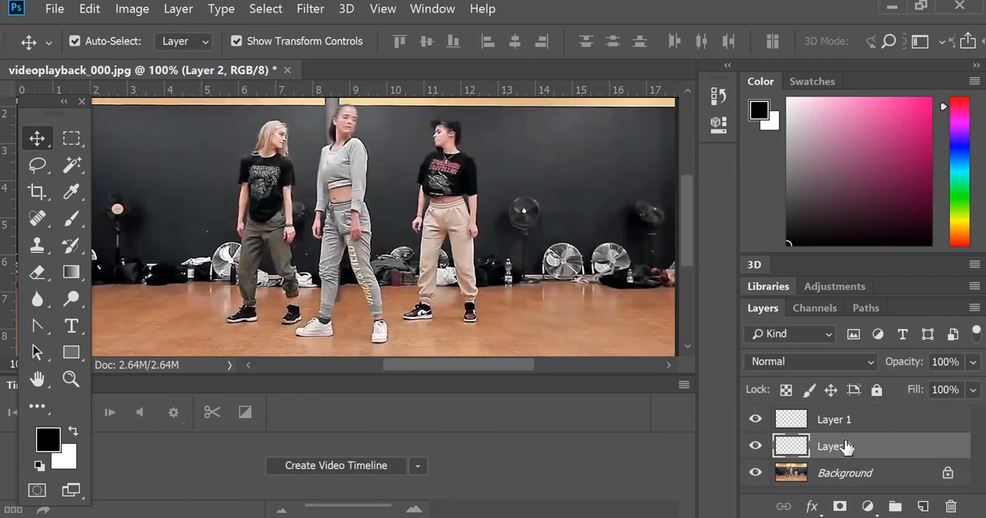
- Try to move Layer 2 beneath the Background layer, and delete Layer 2
{"action": "left_click_drag", "start_coordinate": [847, 445], "coordinate": [865, 467]}
{"action": "left_click", "coordinate": [952, 507]}
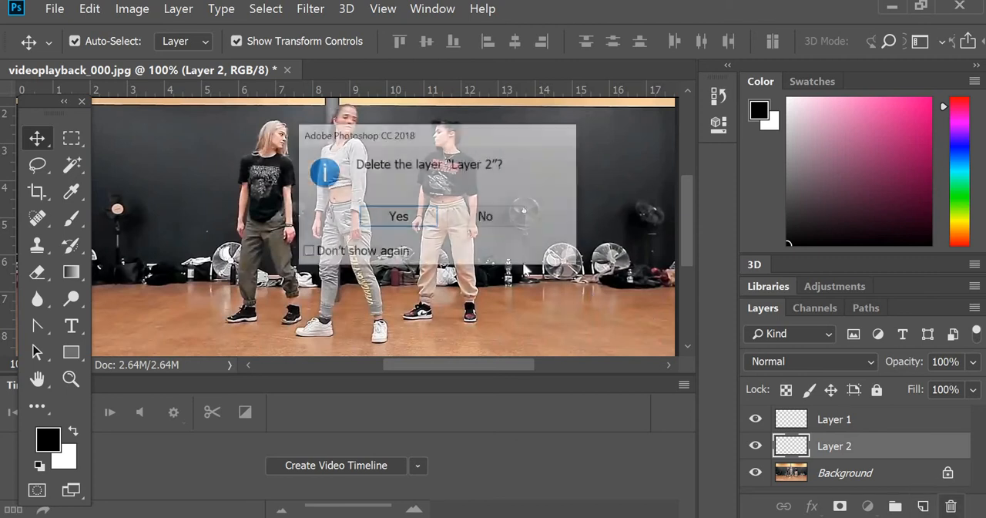
{"action": "left_click", "coordinate": [394, 216]}
- Duplicate the Background layer within videoplayback_000.jpg as Background copy
{"action": "right_click", "coordinate": [854, 436]}
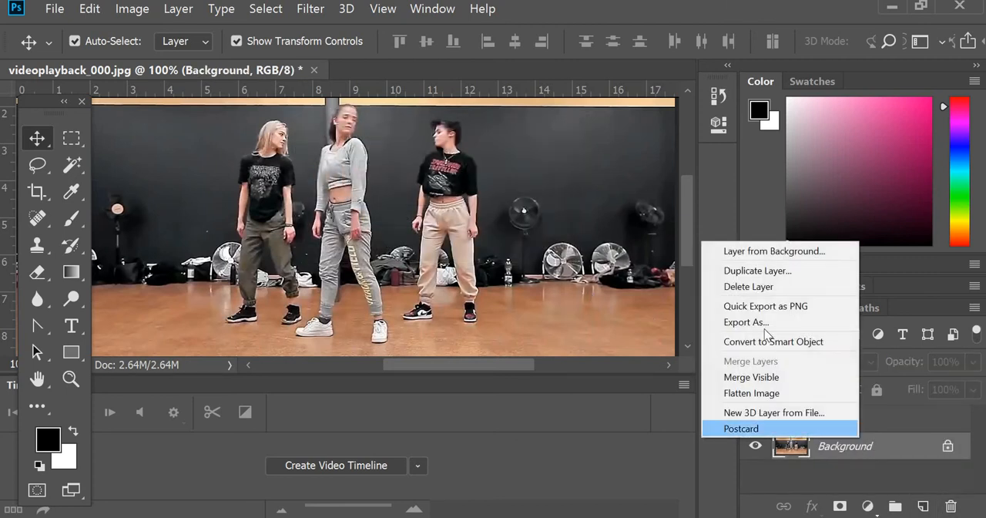
{"action": "left_click", "coordinate": [767, 390]}
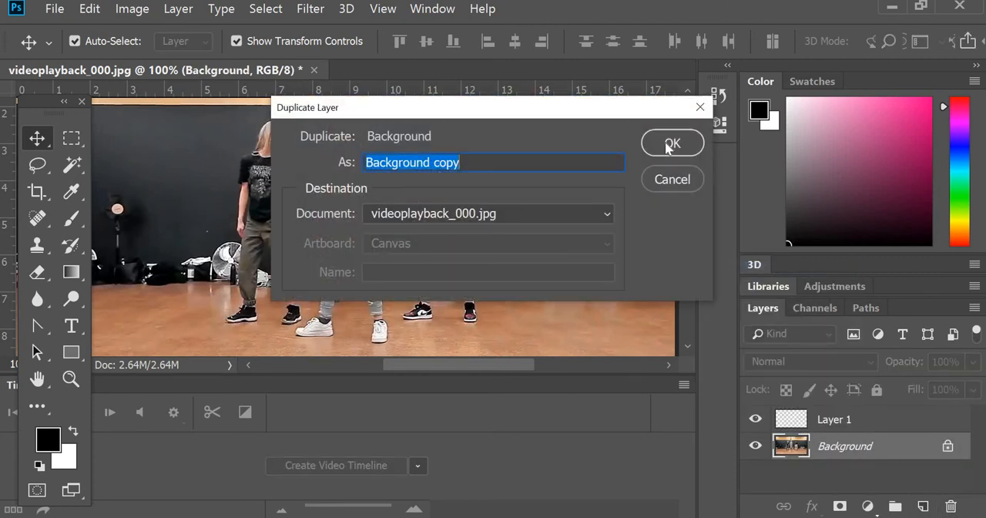
{"action": "left_click", "coordinate": [665, 143]}
- Fill the original Background layer with white in Normal mode at 100% opacity, and check it by toggling Background copy's visibility
{"action": "left_click", "coordinate": [858, 479]}
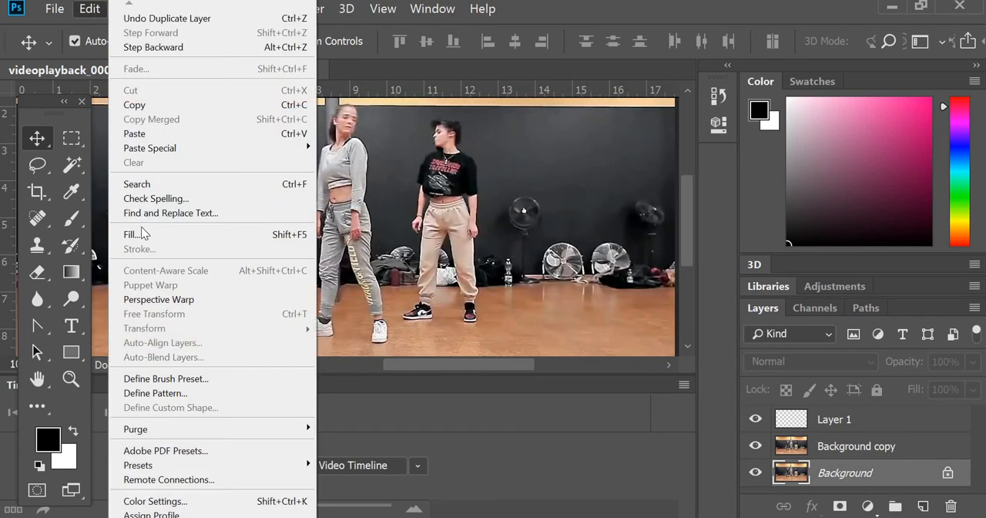
{"action": "left_click", "coordinate": [135, 232]}
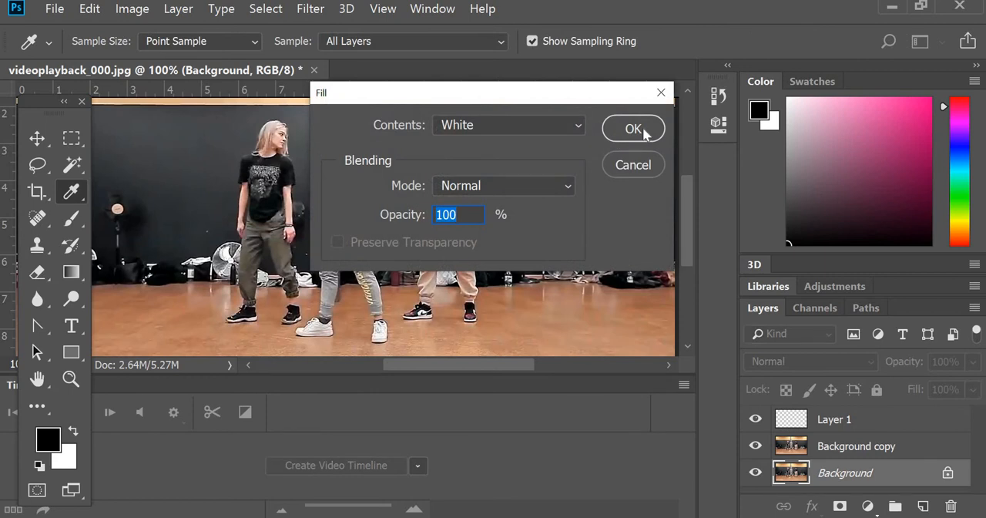
{"action": "left_click", "coordinate": [633, 130]}
{"action": "key", "text": "v"}
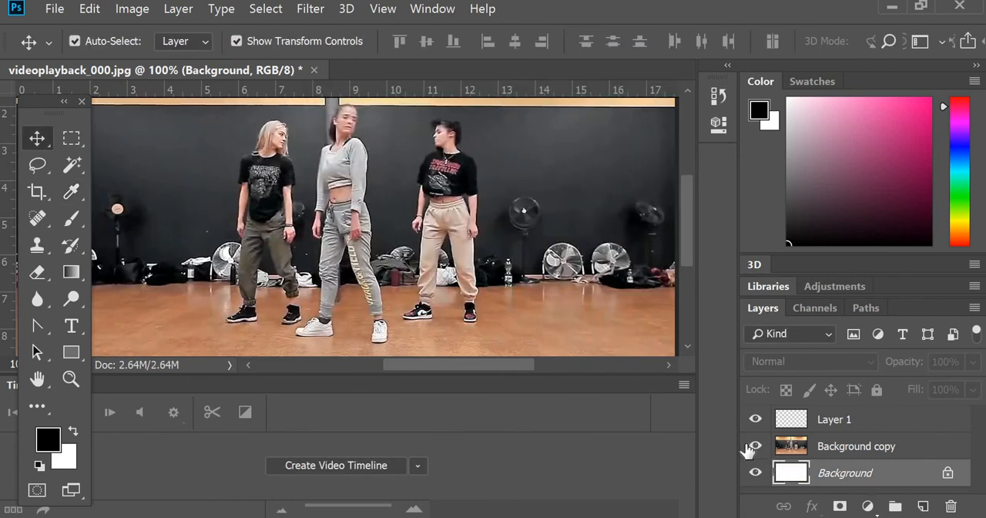
{"action": "left_click", "coordinate": [753, 446]}
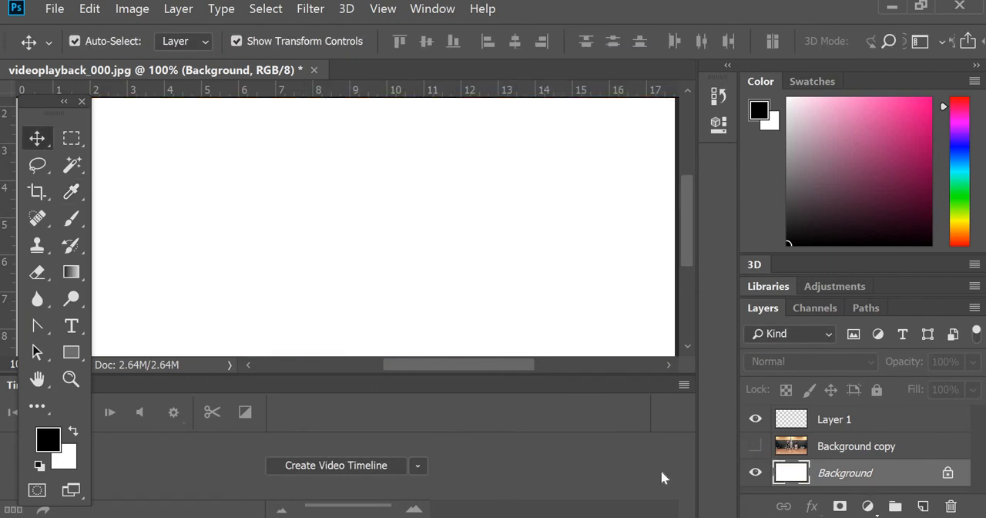
{"action": "left_click", "coordinate": [757, 447]}
- Lock all attributes of the Background copy layer and try to move the picture on the canvas with the Move tool
{"action": "left_click", "coordinate": [948, 450]}
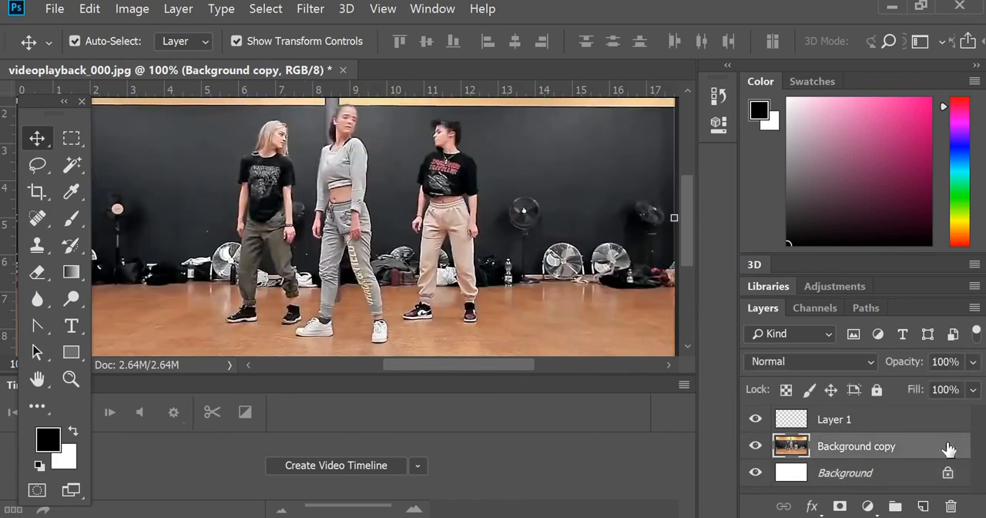
{"action": "left_click", "coordinate": [876, 390]}
{"action": "left_click", "coordinate": [897, 422]}
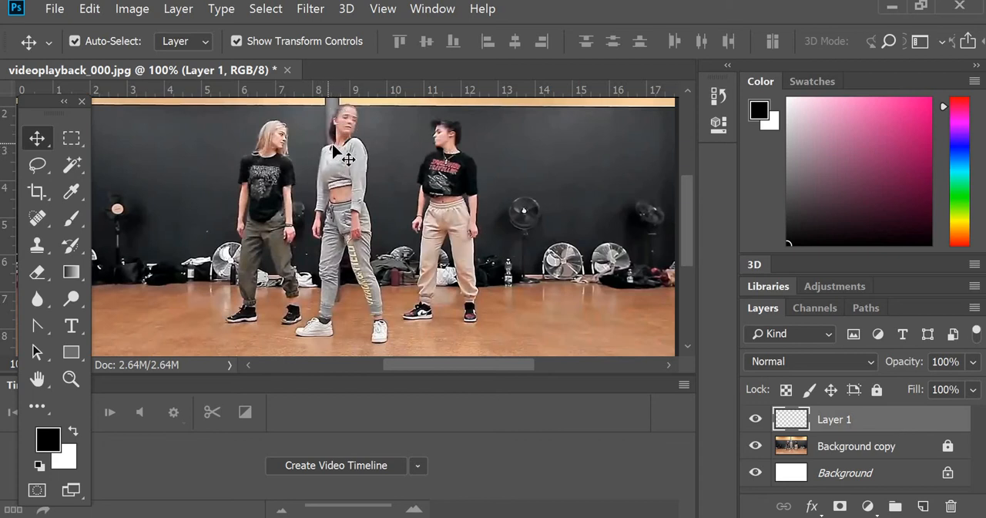
{"action": "left_click_drag", "start_coordinate": [330, 148], "coordinate": [341, 152]}
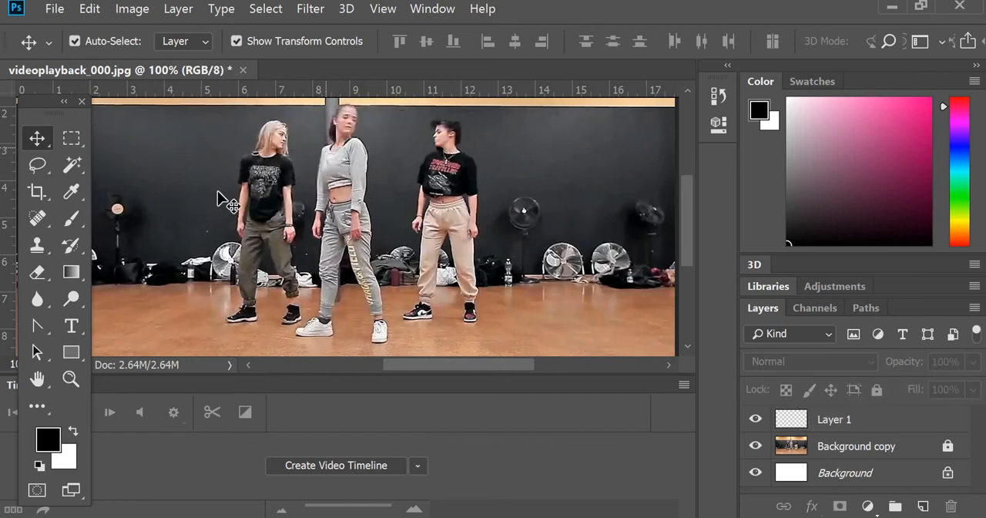
- Trace the middle dancer's arm on the image's left side, the leg below it and its white shoe on Layer 1 with the black 25 px brush
{"action": "left_click", "coordinate": [73, 218]}
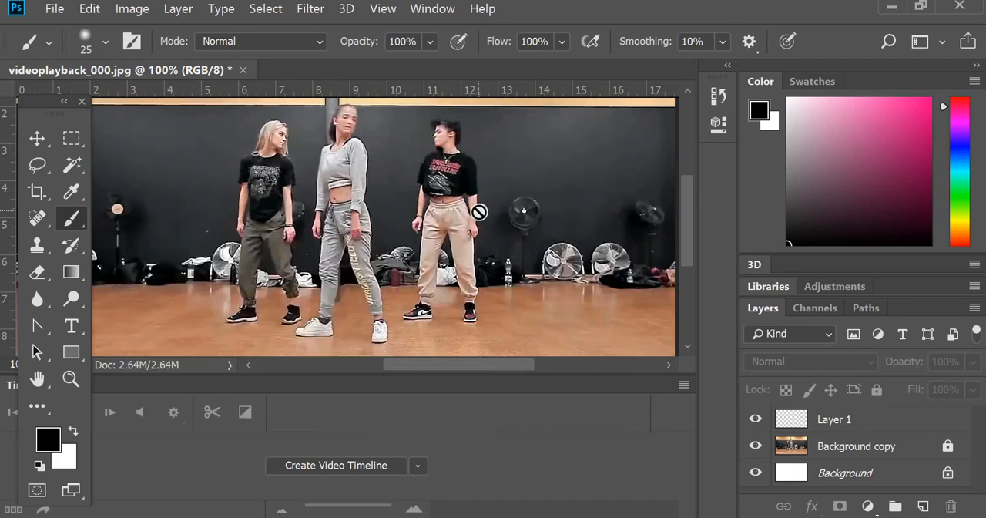
{"action": "left_click", "coordinate": [873, 426]}
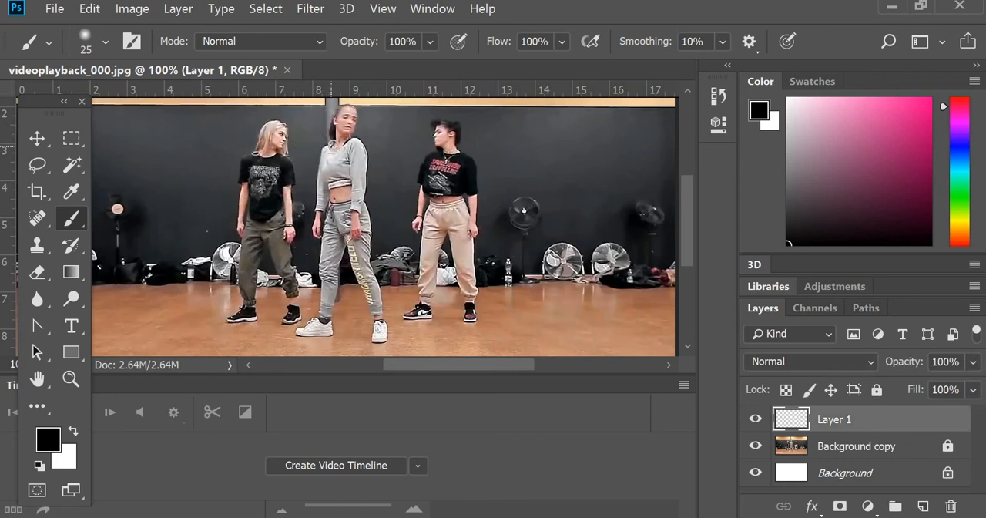
{"action": "right_click", "coordinate": [337, 142]}
{"action": "left_click", "coordinate": [370, 147]}
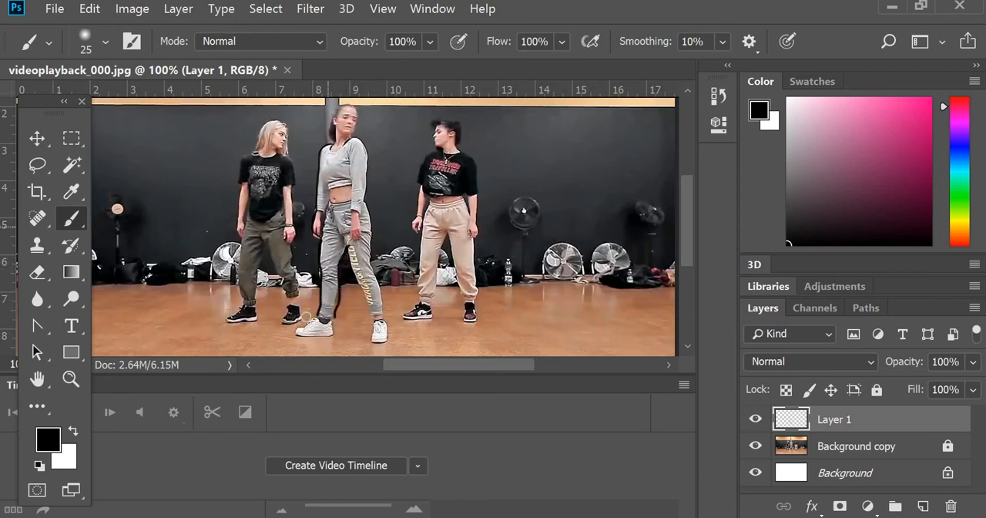
{"action": "key", "text": "alt+v"}
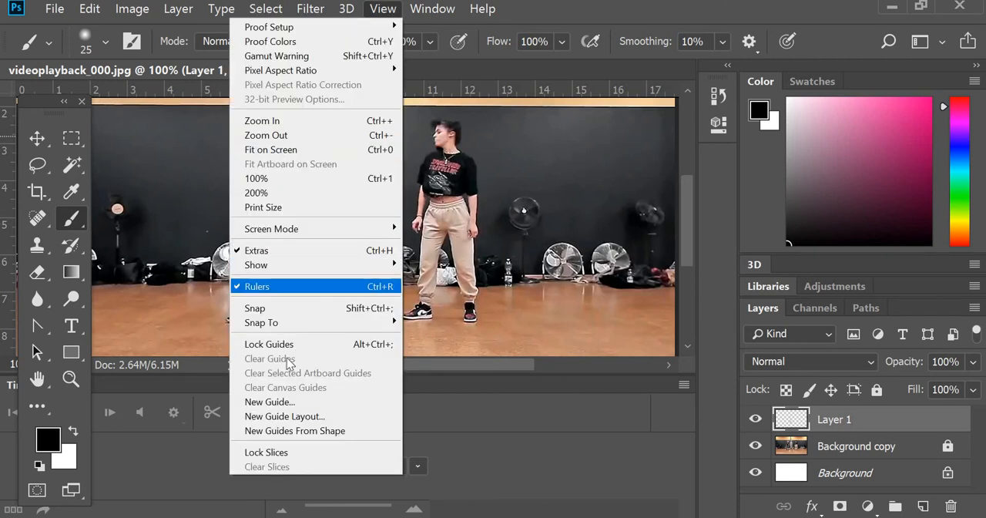
{"action": "key", "text": "Return"}
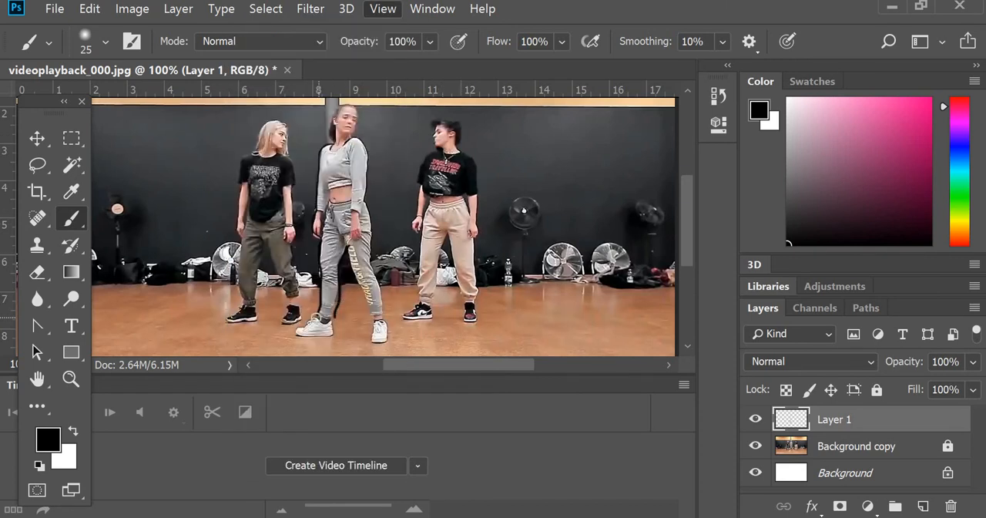
{"action": "mouse_move", "coordinate": [307, 321]}
{"action": "left_mouse_down"}
{"action": "mouse_move", "coordinate": [302, 333]}
{"action": "mouse_move", "coordinate": [317, 336]}
{"action": "left_mouse_up"}
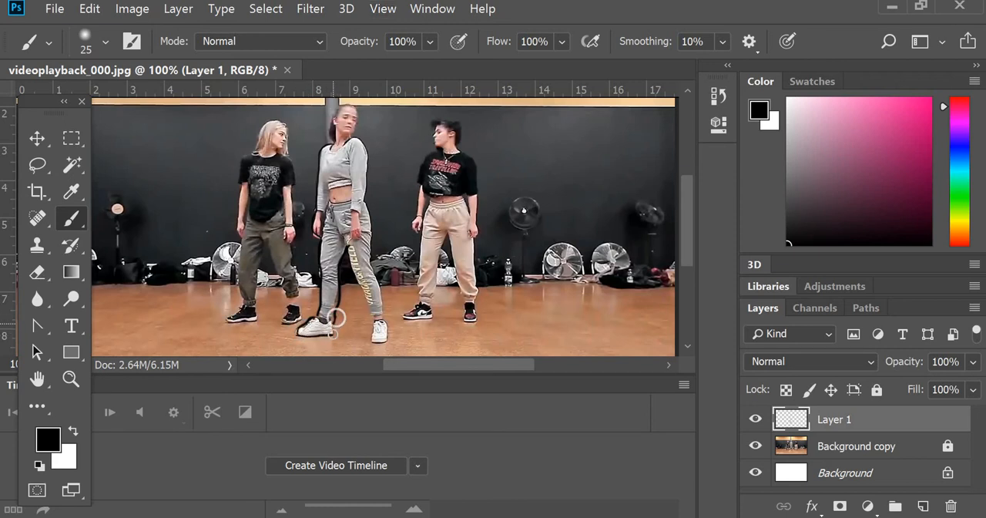
{"action": "left_click_drag", "start_coordinate": [336, 314], "coordinate": [333, 335]}
- Trace the middle dancer's hip, other trouser leg and second shoe on Layer 1 with the black brush
{"action": "right_click", "coordinate": [348, 250]}
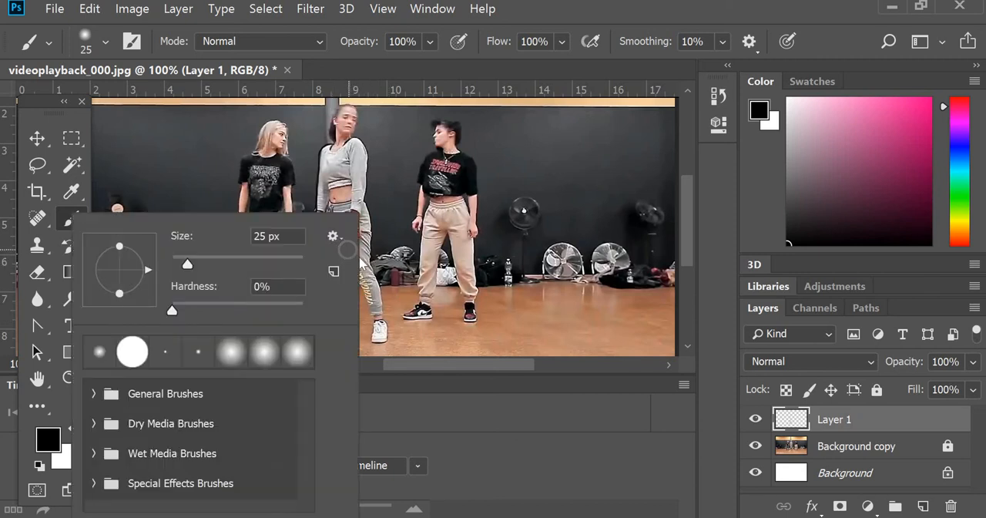
{"action": "left_click", "coordinate": [377, 250]}
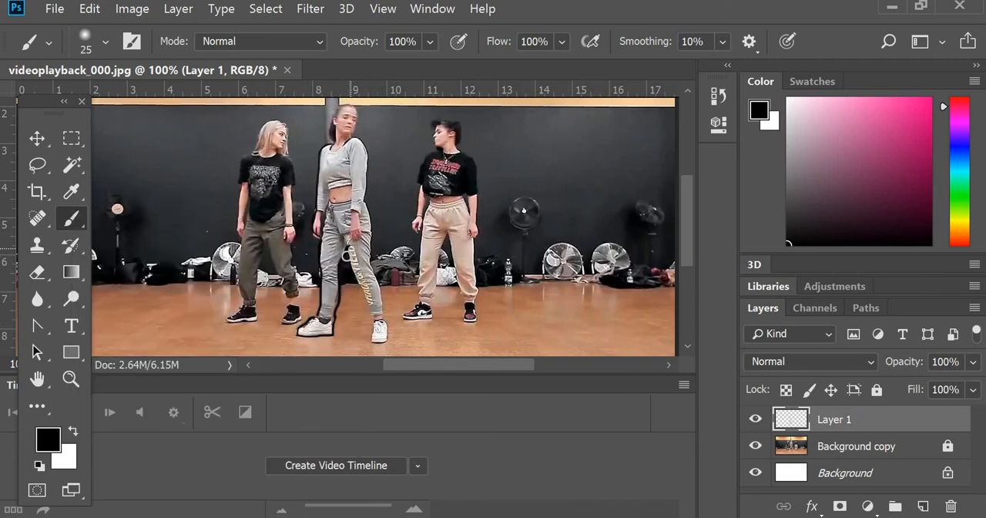
{"action": "right_click", "coordinate": [346, 252]}
{"action": "left_click", "coordinate": [419, 191]}
{"action": "right_click", "coordinate": [352, 251]}
{"action": "left_click", "coordinate": [379, 244]}
{"action": "left_click_drag", "start_coordinate": [365, 198], "coordinate": [371, 256]}
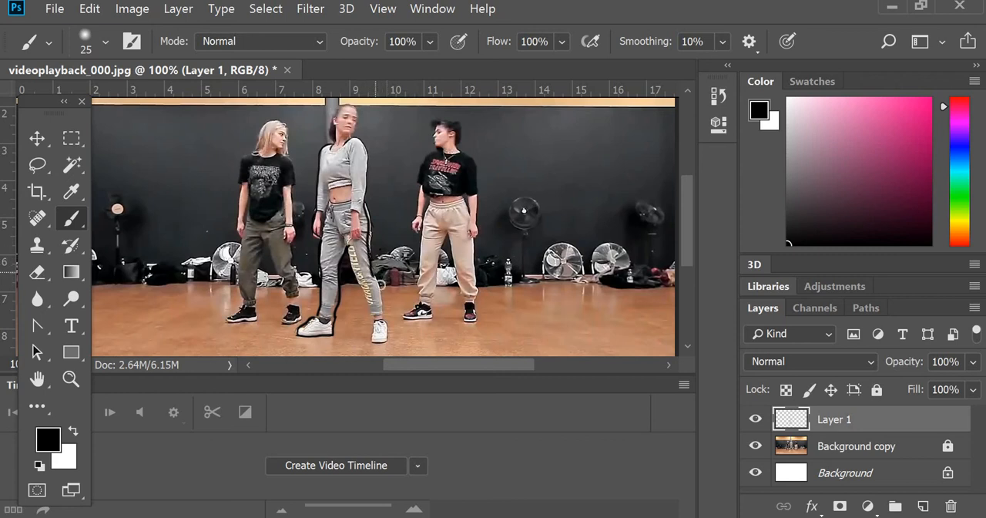
{"action": "mouse_move", "coordinate": [377, 279]}
{"action": "left_mouse_down"}
{"action": "mouse_move", "coordinate": [387, 339]}
{"action": "mouse_move", "coordinate": [370, 336]}
{"action": "mouse_move", "coordinate": [345, 248]}
{"action": "left_mouse_up"}
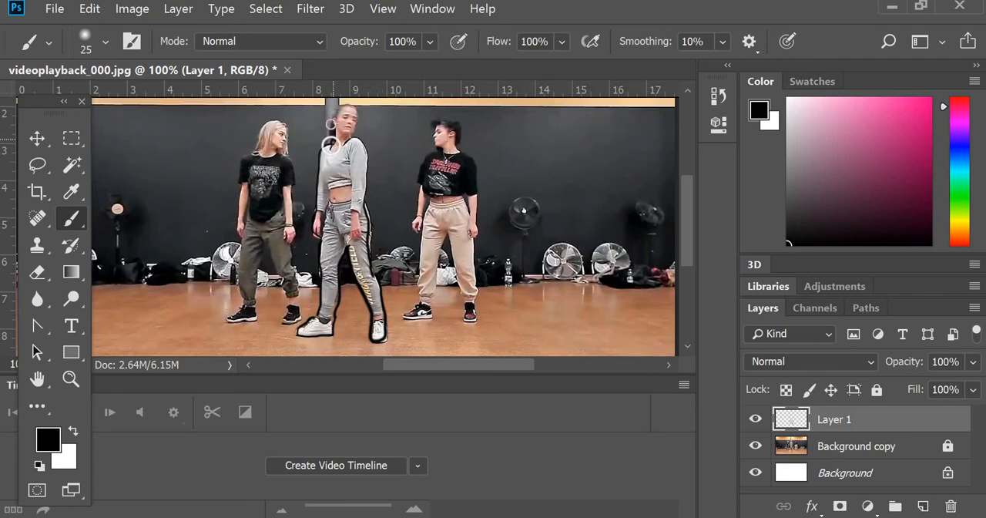
- Outline the middle dancer's head and the arm and hand on the image's right side on Layer 1
{"action": "mouse_move", "coordinate": [335, 114]}
{"action": "left_mouse_down"}
{"action": "mouse_move", "coordinate": [351, 101]}
{"action": "mouse_move", "coordinate": [355, 125]}
{"action": "left_mouse_up"}
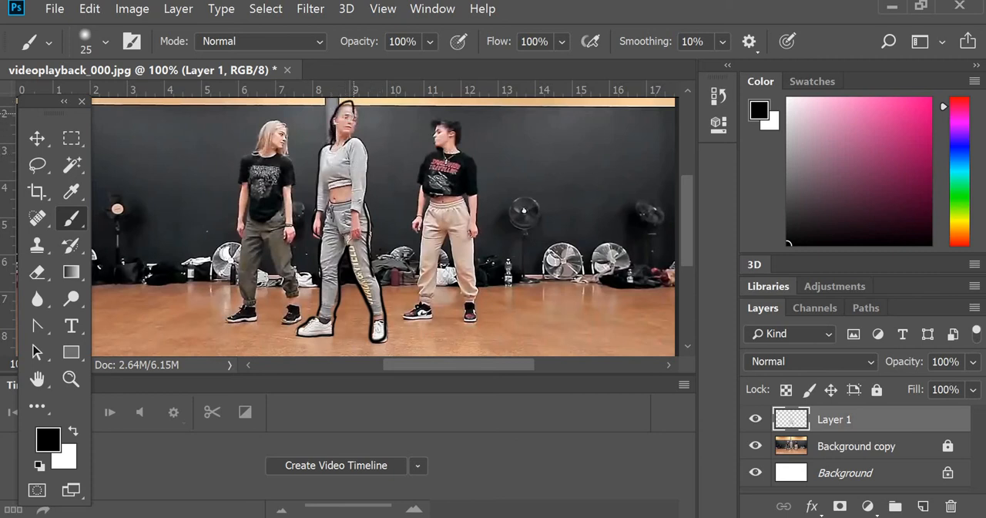
{"action": "right_click", "coordinate": [356, 112]}
{"action": "key", "text": "Escape"}
{"action": "right_click", "coordinate": [355, 115]}
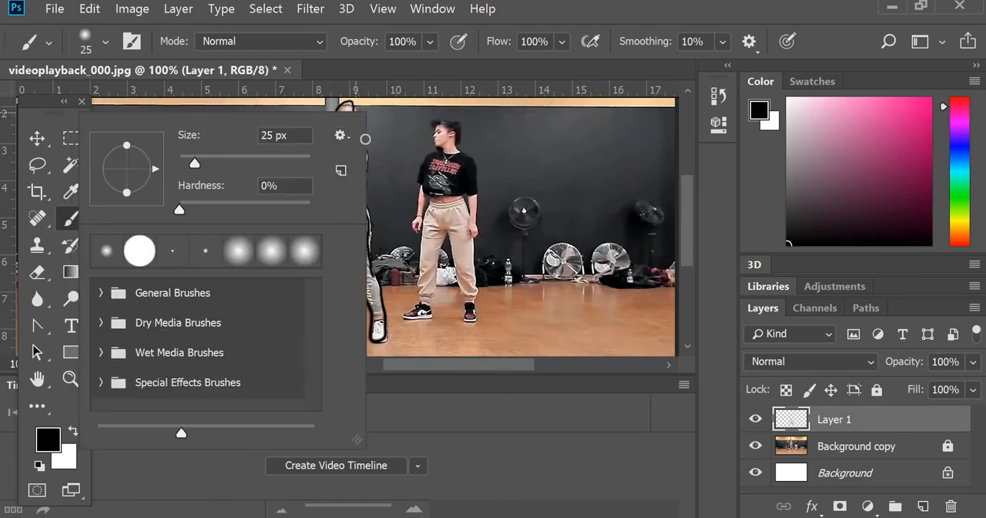
{"action": "key", "text": "Escape"}
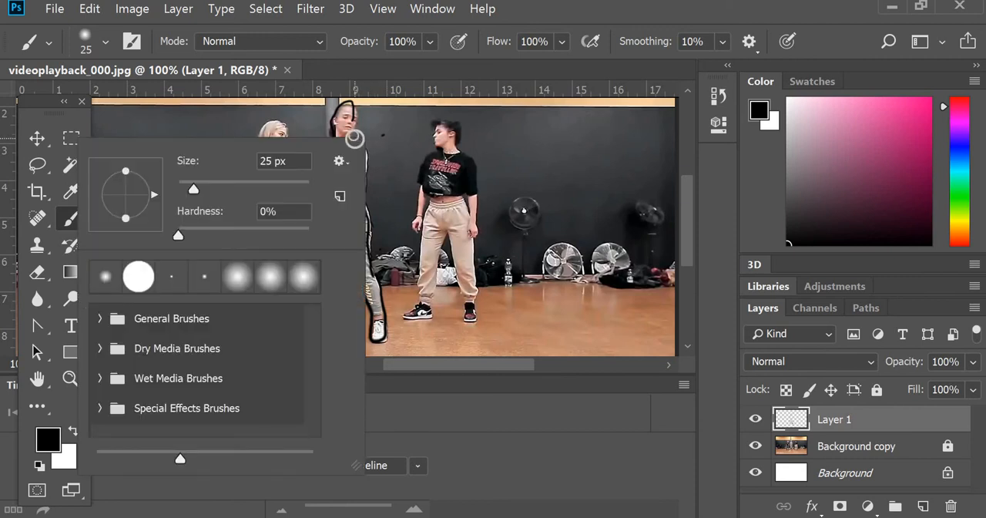
{"action": "right_click", "coordinate": [354, 138]}
{"action": "key", "text": "Escape"}
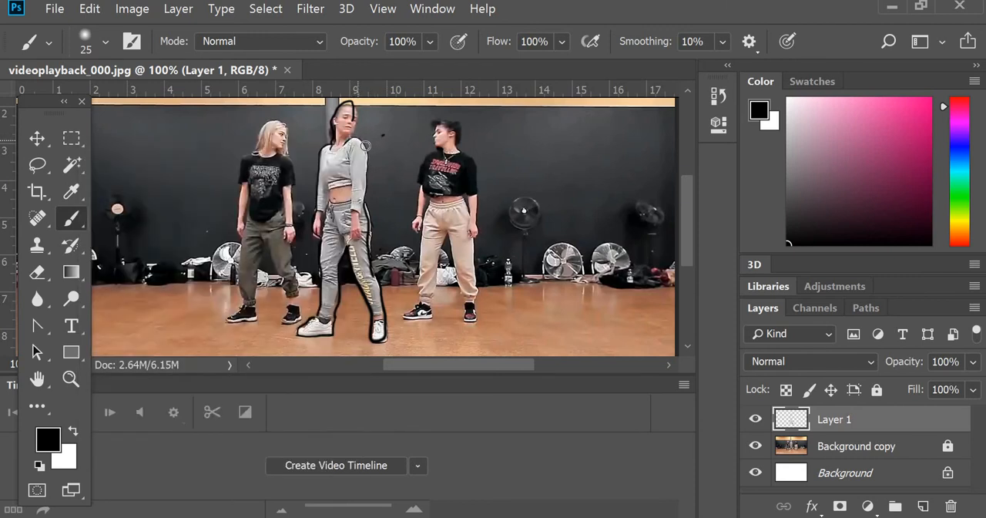
{"action": "mouse_move", "coordinate": [370, 177]}
{"action": "left_mouse_down"}
{"action": "mouse_move", "coordinate": [363, 238]}
{"action": "mouse_move", "coordinate": [354, 233]}
{"action": "left_mouse_up"}
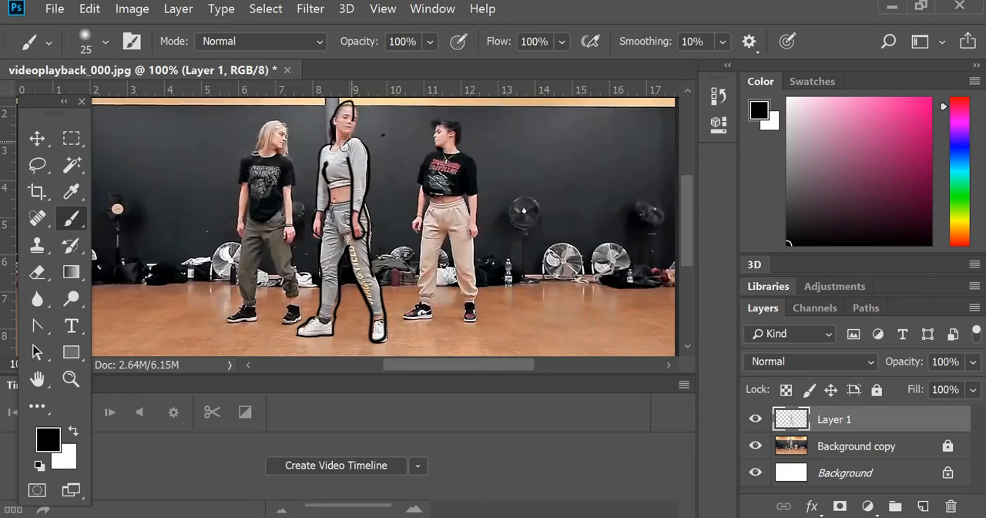
- Trace the middle dancer's neckline, top hem, waistband and trouser cuffs on Layer 1
{"action": "right_click", "coordinate": [344, 144]}
{"action": "key", "text": "Escape"}
{"action": "right_click", "coordinate": [338, 187]}
{"action": "key", "text": "Escape"}
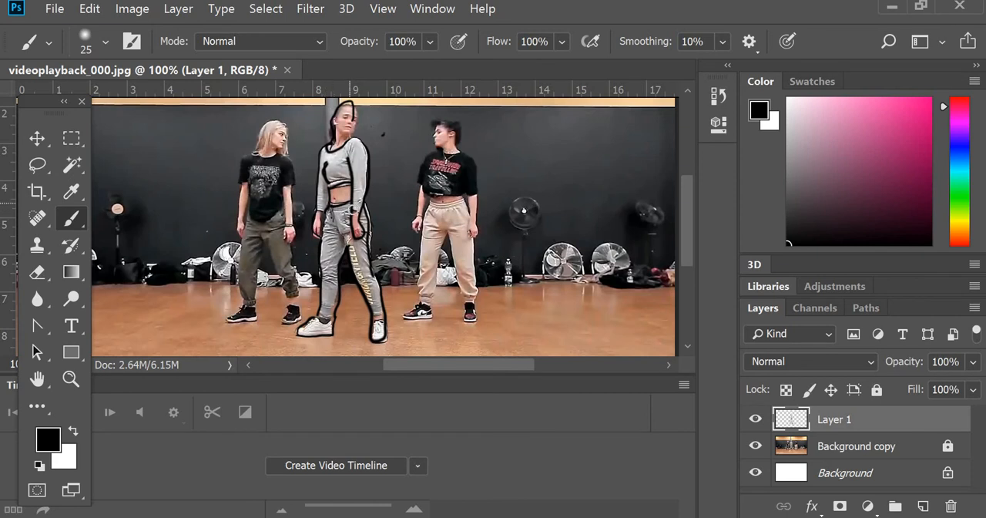
{"action": "right_click", "coordinate": [355, 210]}
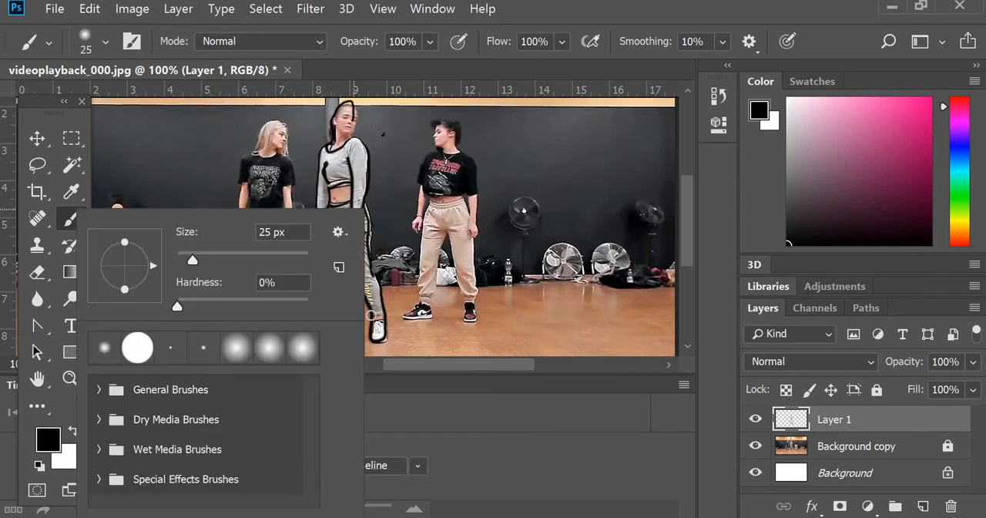
{"action": "left_click", "coordinate": [376, 311]}
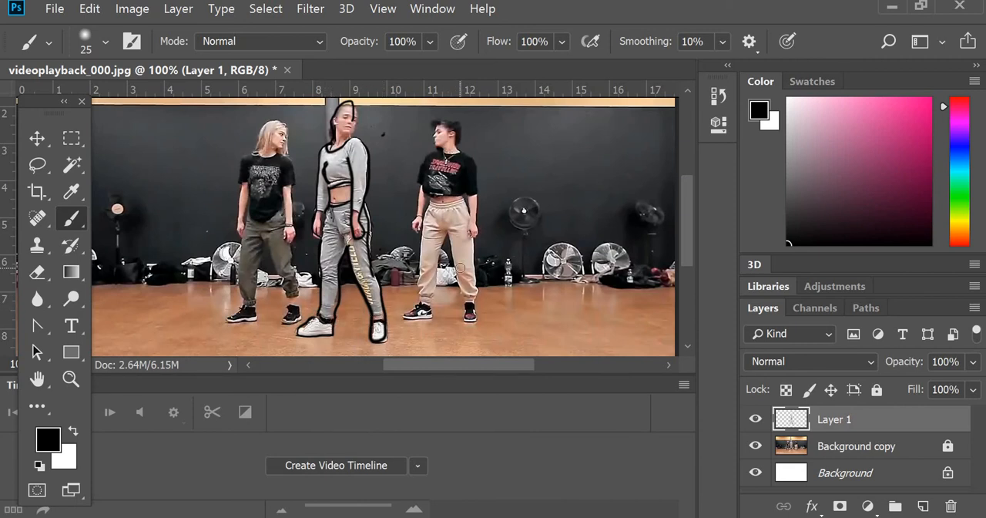
- Check the line drawing against the white background by toggling the Background copy layer's visibility
{"action": "left_click", "coordinate": [757, 446]}
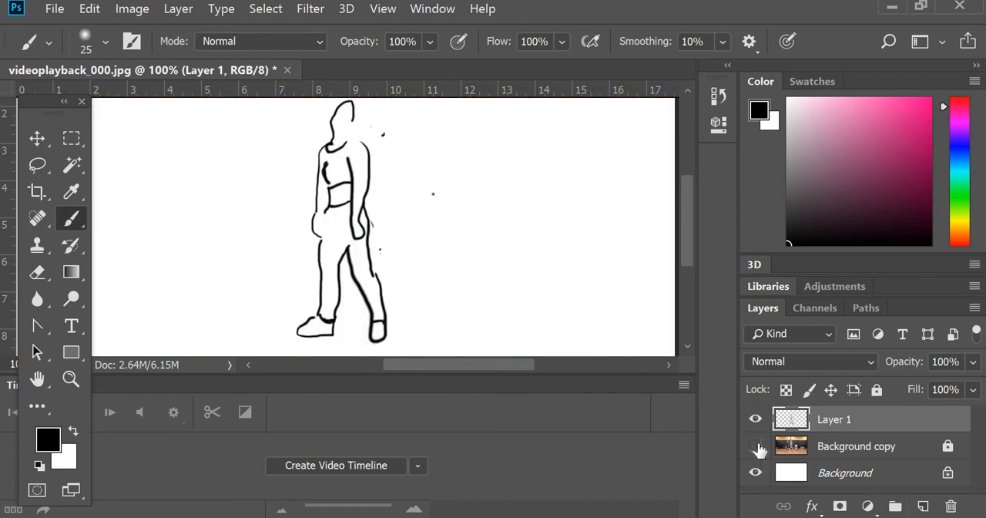
{"action": "left_click", "coordinate": [756, 446]}
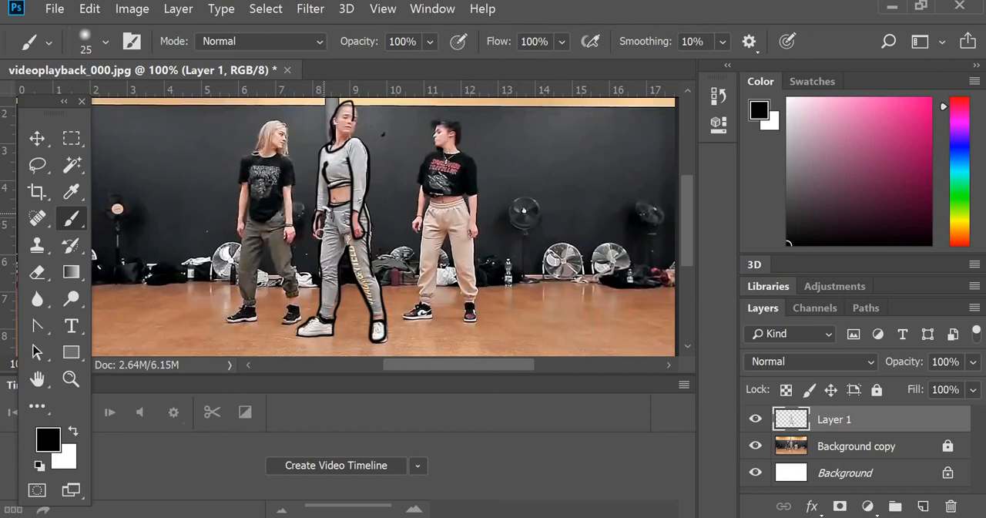
{"action": "left_click", "coordinate": [755, 446]}
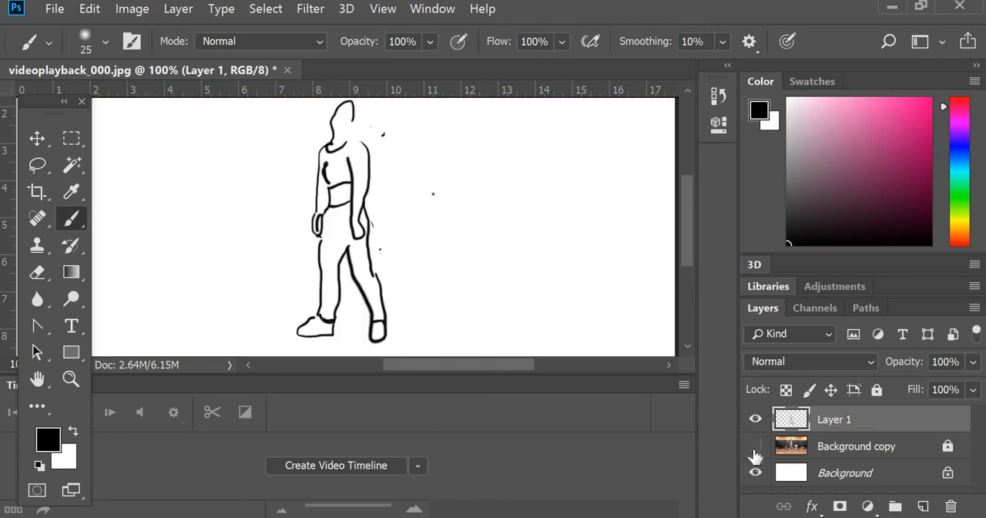
{"action": "left_click", "coordinate": [755, 447]}
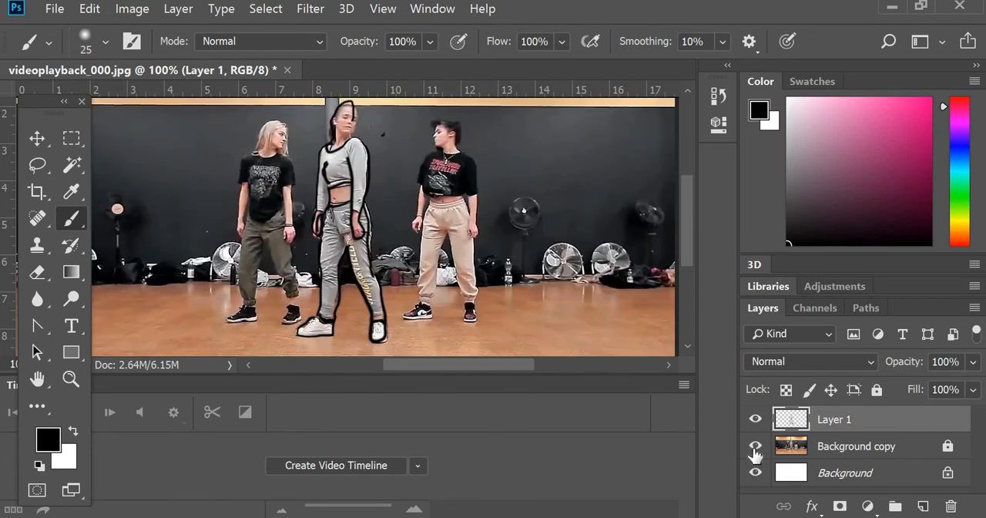
{"action": "left_click", "coordinate": [755, 447]}
{"action": "left_click", "coordinate": [754, 446]}
- Complete the outline of the middle dancer's face and hair on Layer 1, and check it with Background copy briefly hidden
{"action": "left_click_drag", "start_coordinate": [354, 105], "coordinate": [355, 128]}
{"action": "left_click_drag", "start_coordinate": [355, 110], "coordinate": [331, 125]}
{"action": "left_click", "coordinate": [756, 452]}
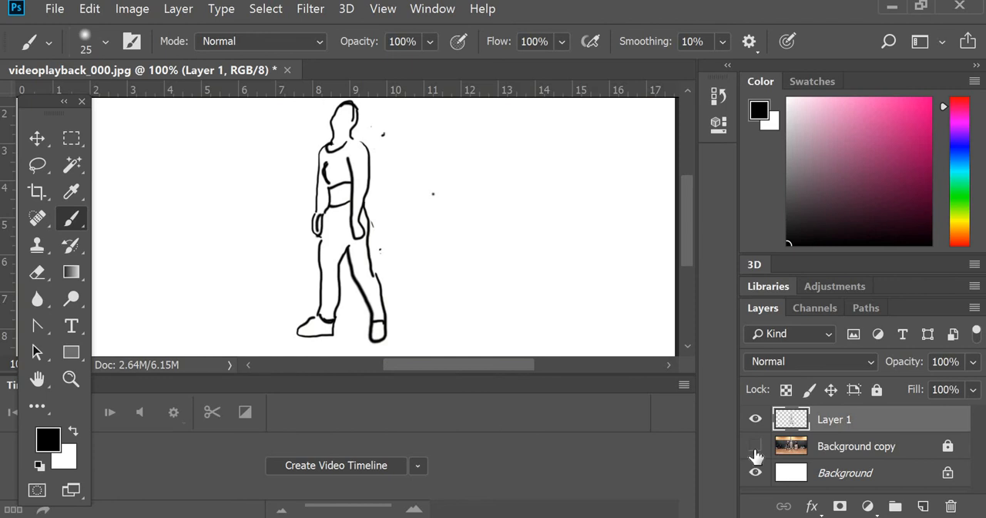
{"action": "left_click", "coordinate": [755, 452]}
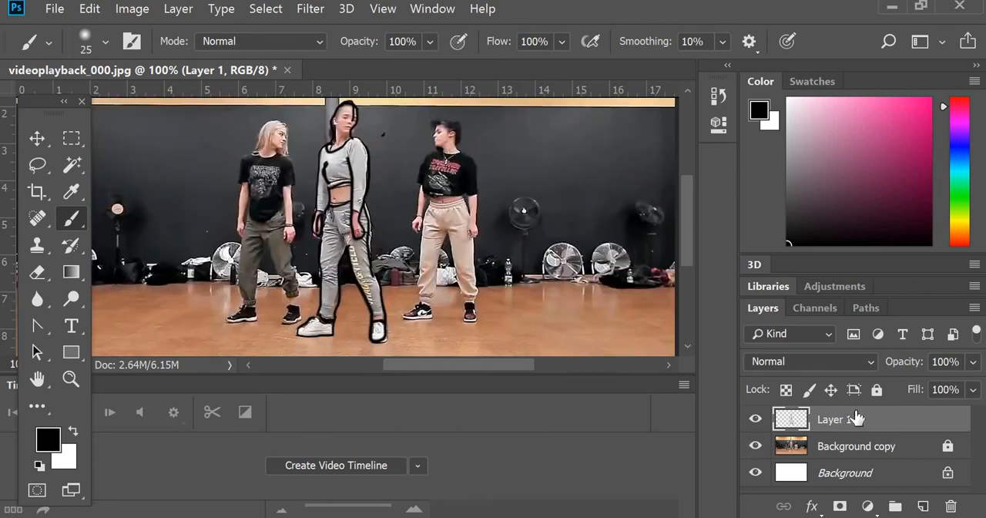
- Hide the Background copy layer and save the drawing as JPEG file 001 in the videoplayback folder at Maximum quality 12, Baseline ("Standard")
{"action": "left_click", "coordinate": [755, 446]}
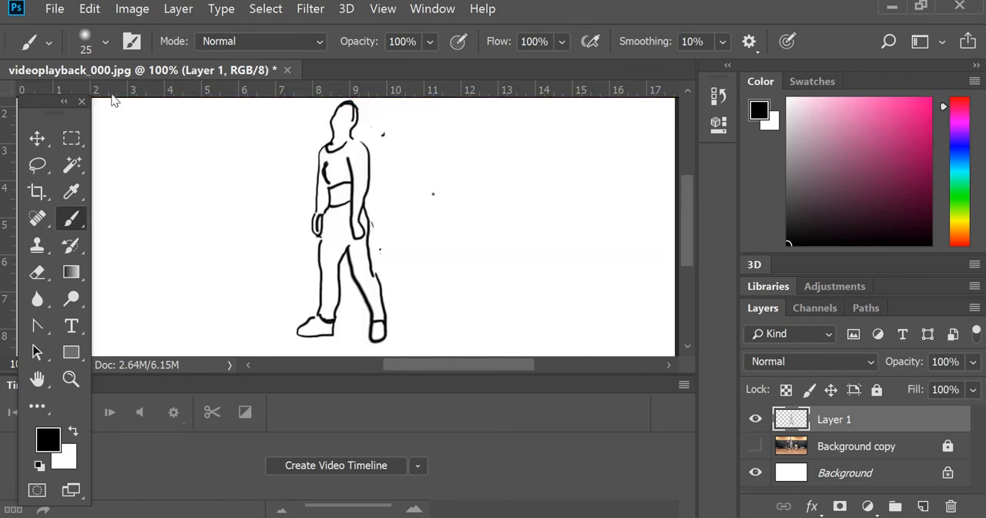
{"action": "left_click", "coordinate": [55, 9]}
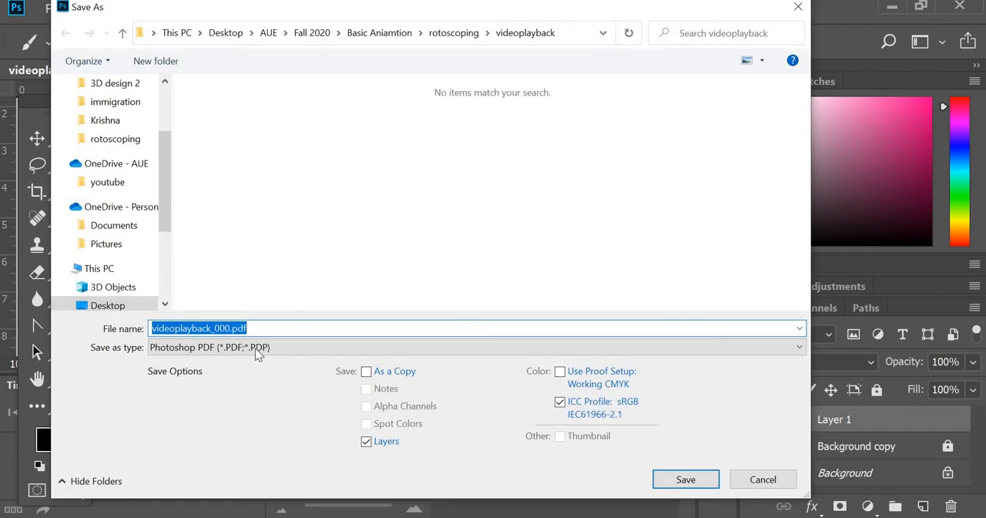
{"action": "left_click", "coordinate": [258, 347]}
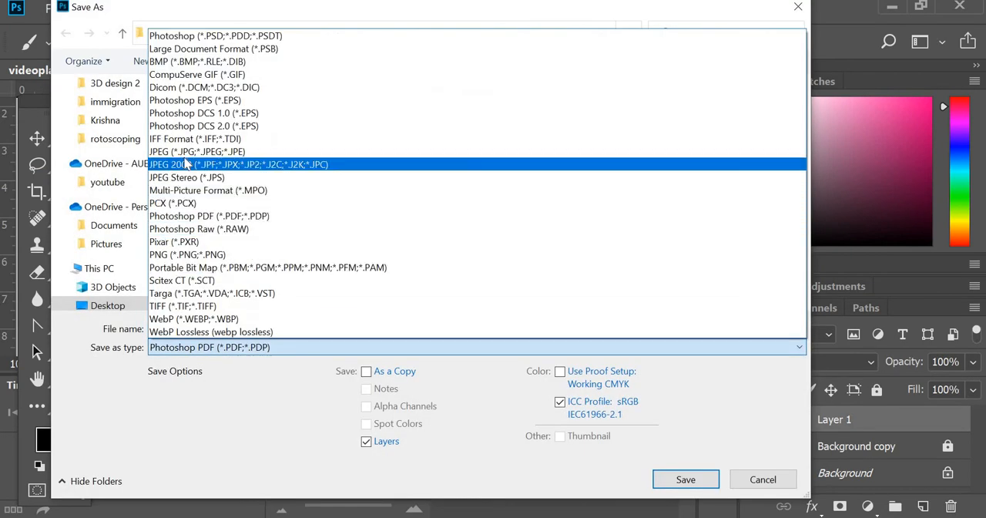
{"action": "left_click", "coordinate": [189, 152]}
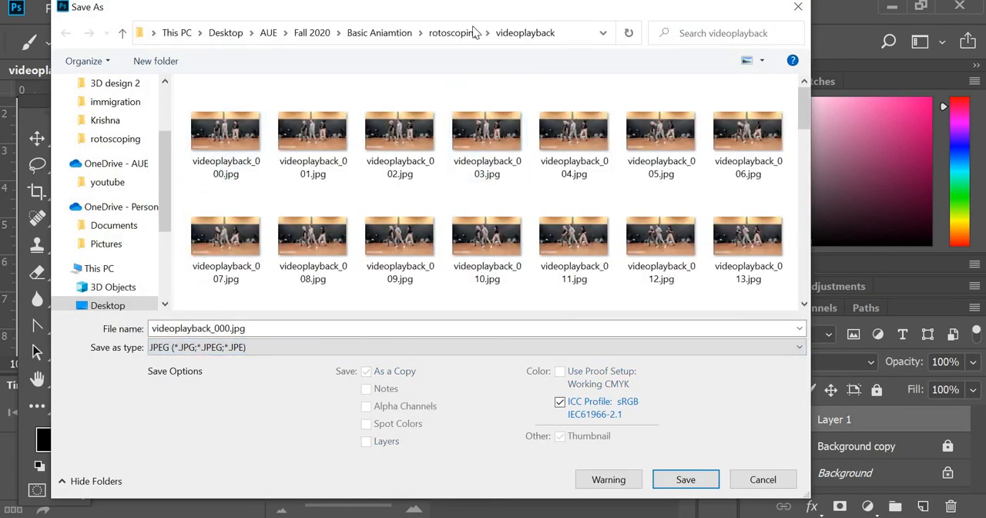
{"action": "left_click", "coordinate": [263, 328]}
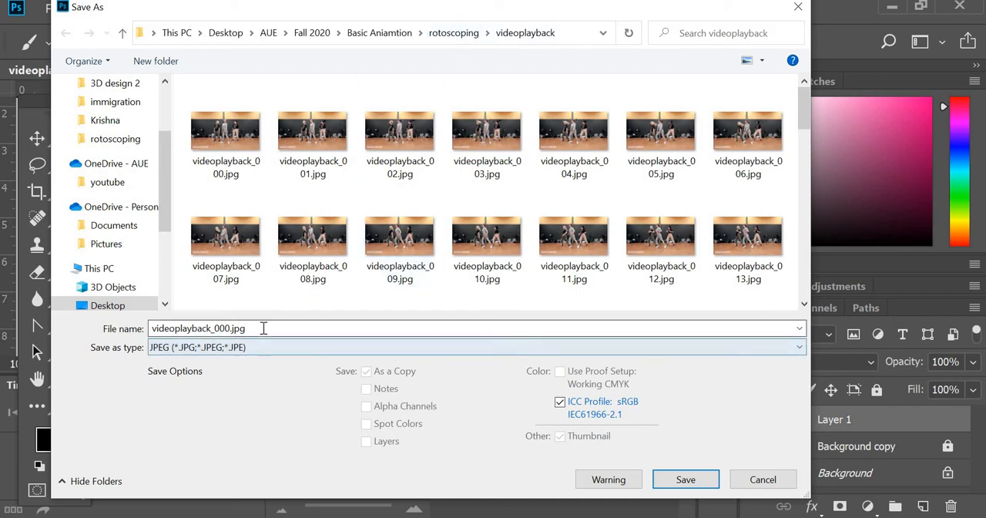
{"action": "type", "text": "001"}
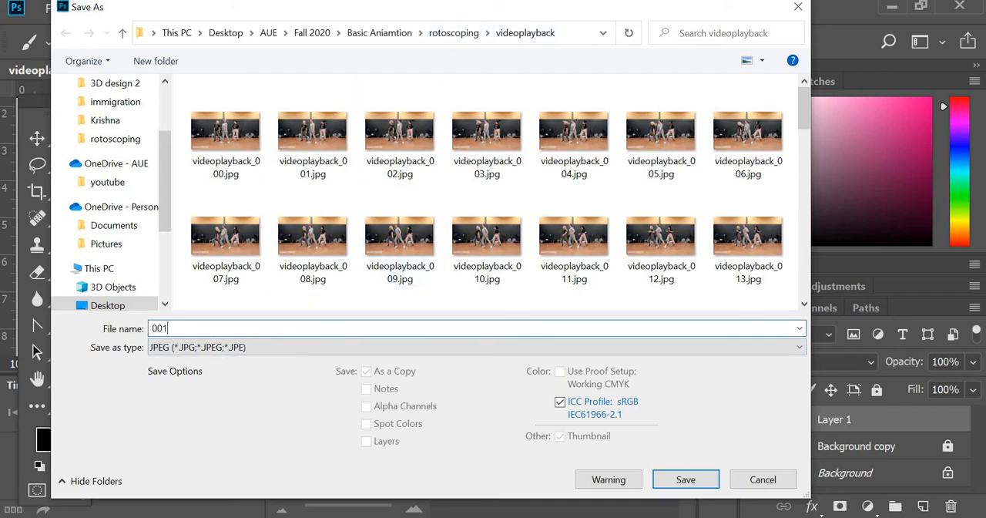
{"action": "key", "text": "Return"}
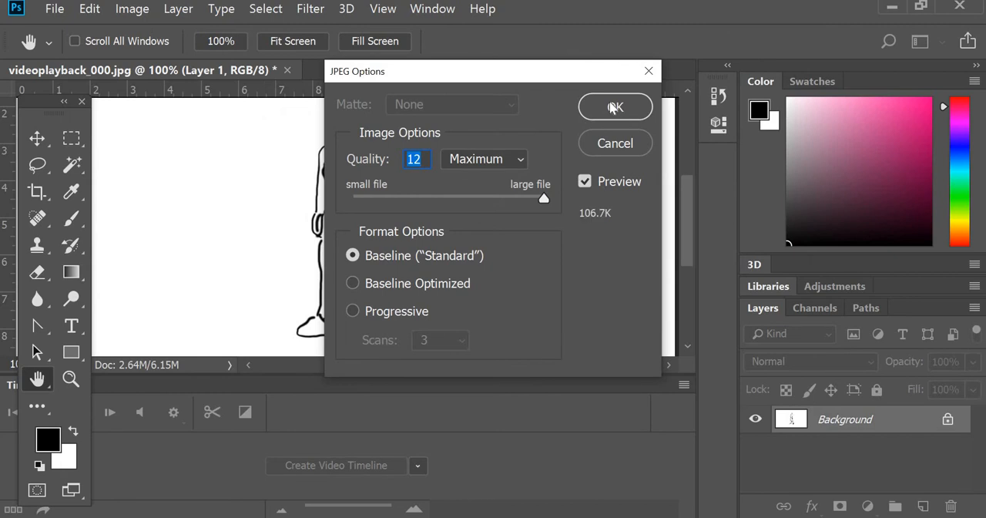
{"action": "left_click", "coordinate": [612, 107]}
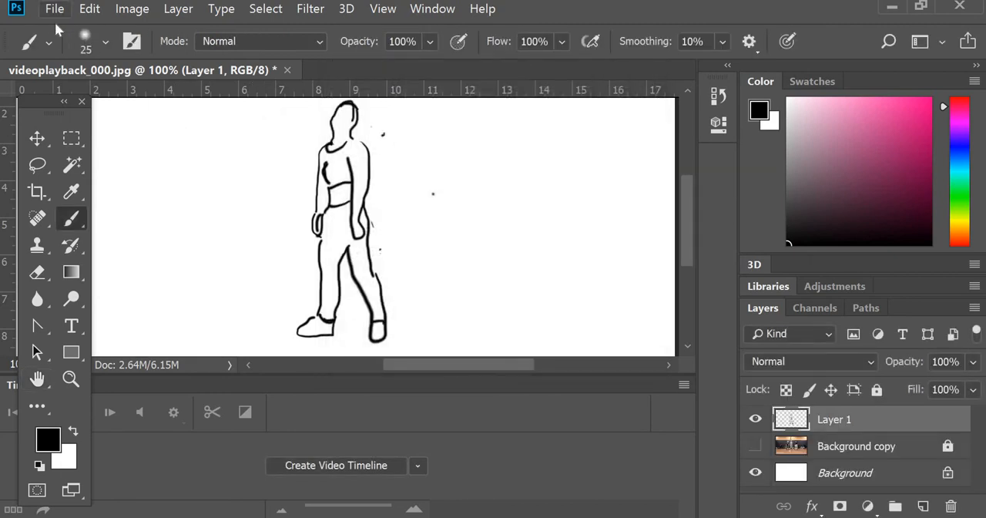
- Open the second frame, videoplayback_001.jpg, from the videoplayback folder
{"action": "left_click", "coordinate": [55, 11]}
{"action": "left_click", "coordinate": [290, 258]}
{"action": "key", "text": "ctrl+o"}
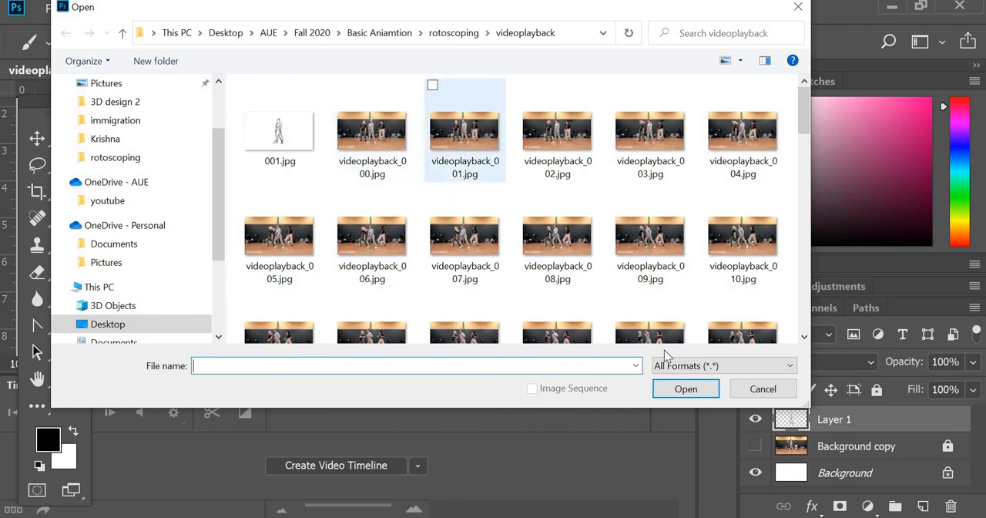
{"action": "left_click", "coordinate": [489, 135]}
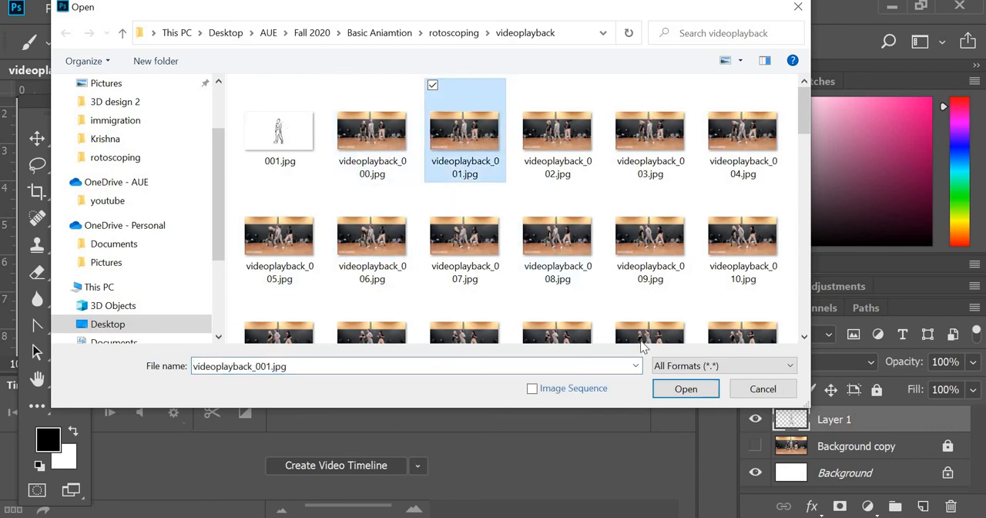
{"action": "left_click", "coordinate": [686, 389]}
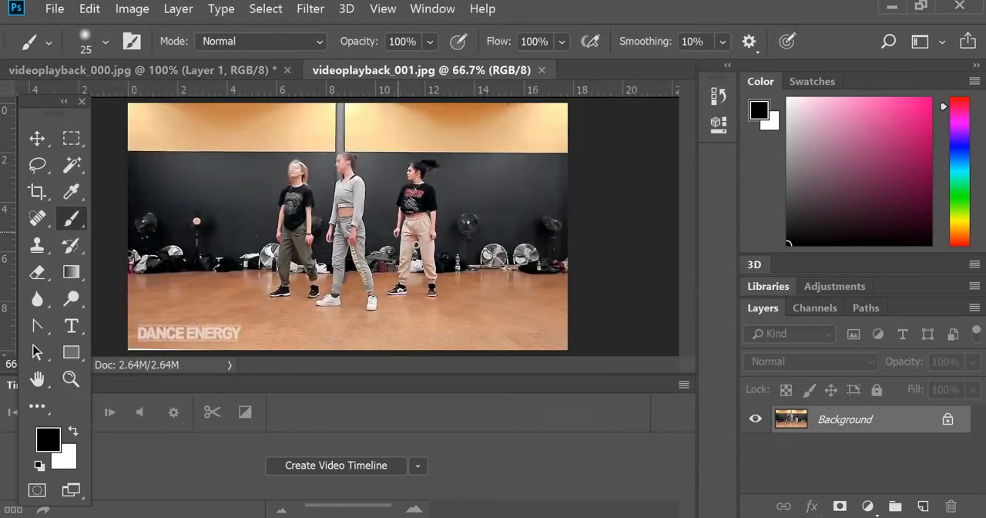
- Duplicate the Background layer as Background copy and add a new empty layer named Layer 1 above it
{"action": "right_click", "coordinate": [881, 431]}
{"action": "left_click", "coordinate": [770, 255]}
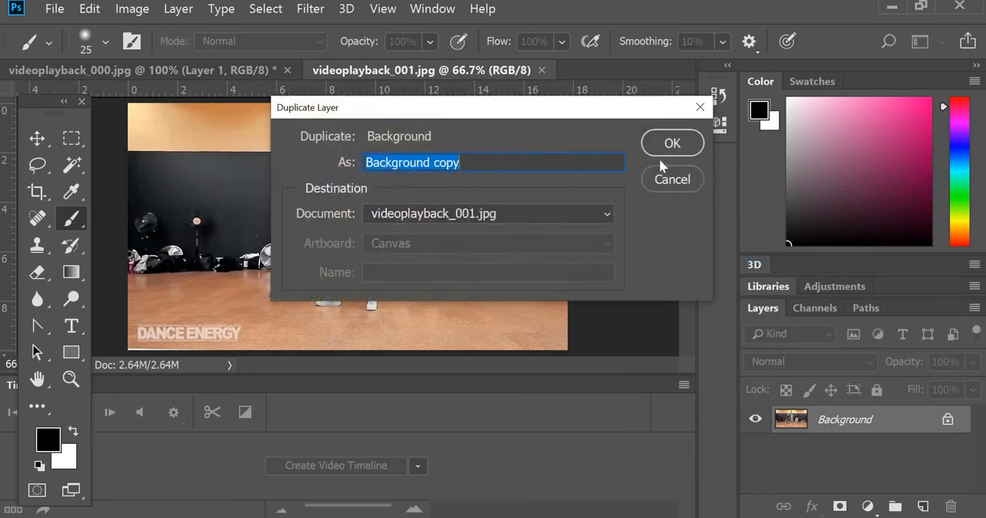
{"action": "left_click", "coordinate": [668, 150]}
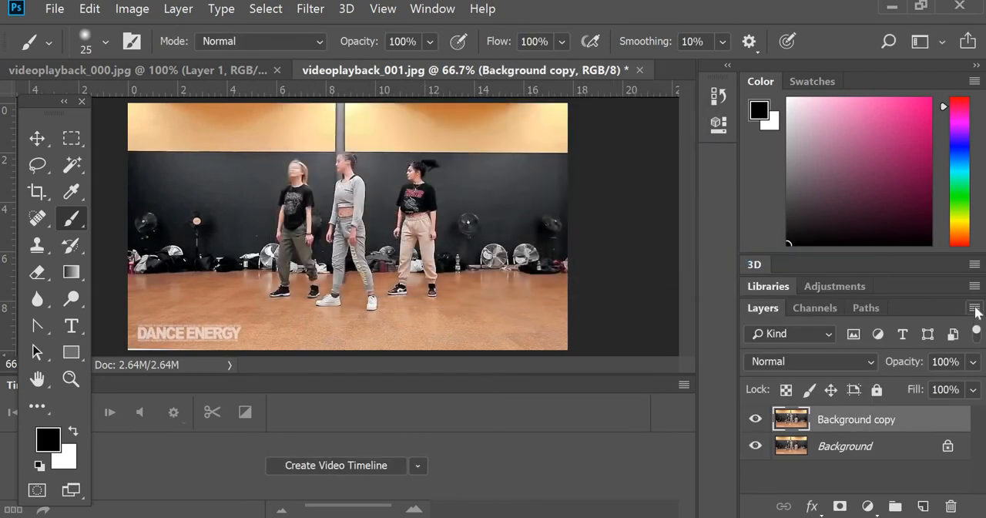
{"action": "left_click", "coordinate": [975, 307]}
{"action": "left_click", "coordinate": [690, 78]}
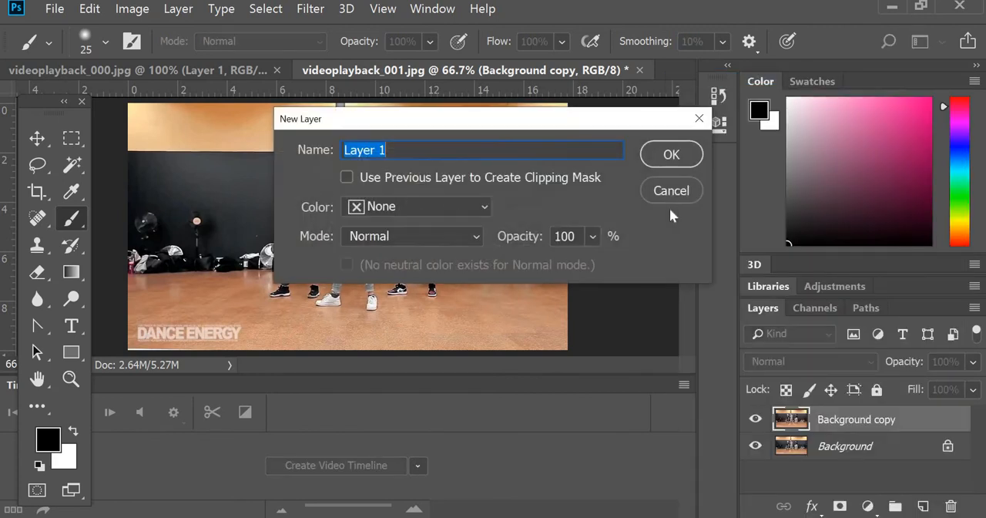
{"action": "left_click", "coordinate": [674, 153]}
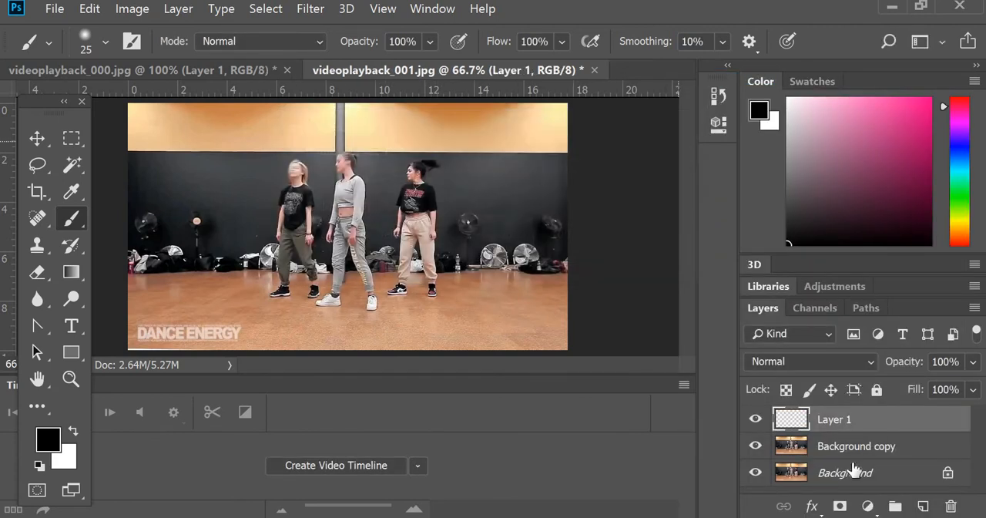
- Lock the Background copy layer and fill the original Background layer with white in Normal mode at 100% opacity
{"action": "left_click", "coordinate": [919, 452]}
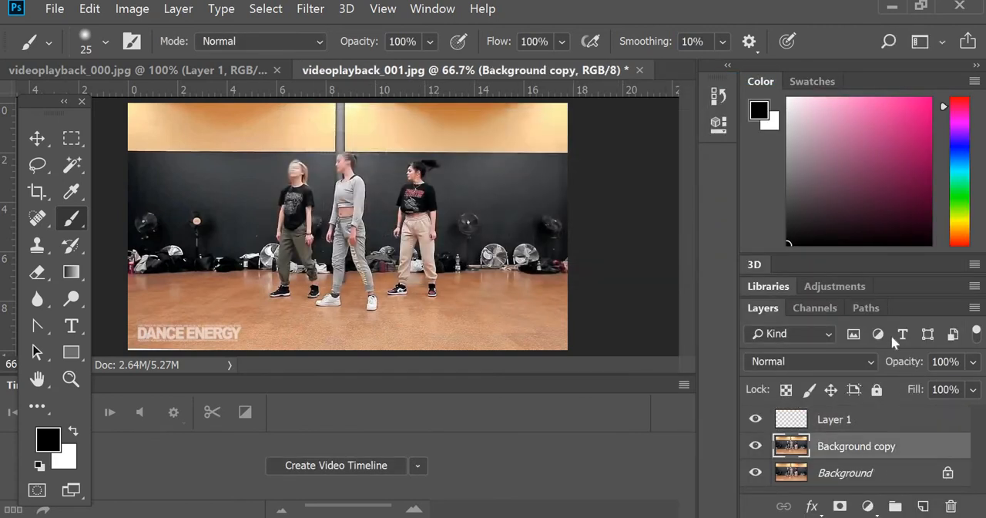
{"action": "left_click", "coordinate": [876, 390]}
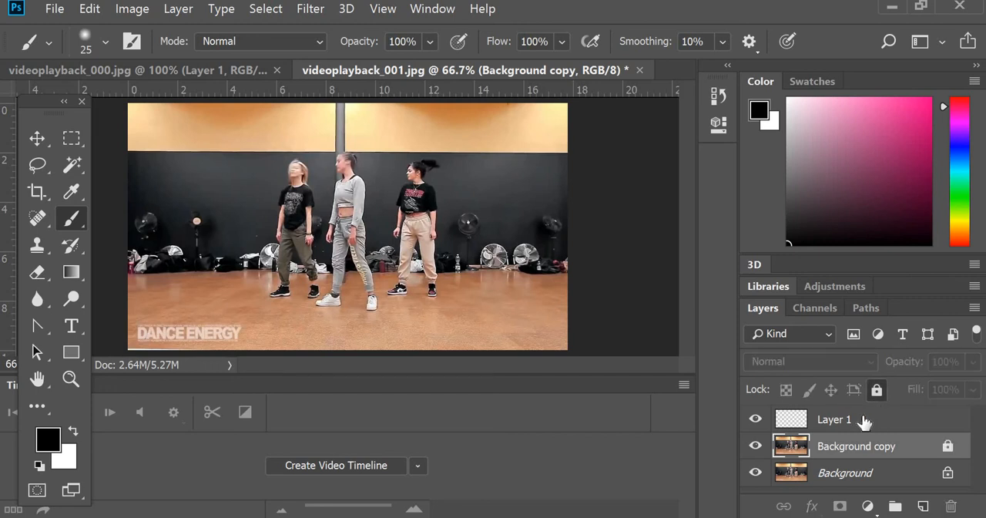
{"action": "left_click", "coordinate": [856, 472]}
{"action": "left_click", "coordinate": [90, 9]}
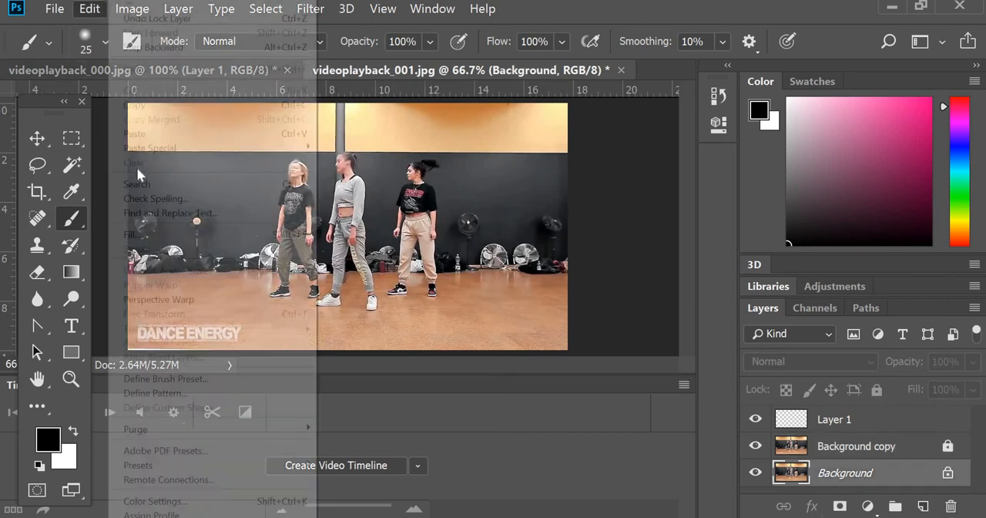
{"action": "key", "text": "Return"}
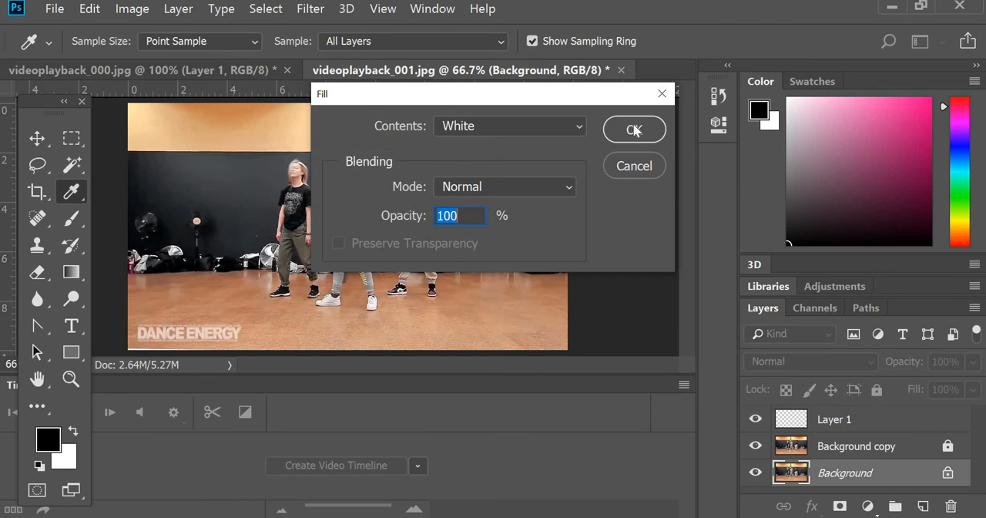
{"action": "key", "text": "Return"}
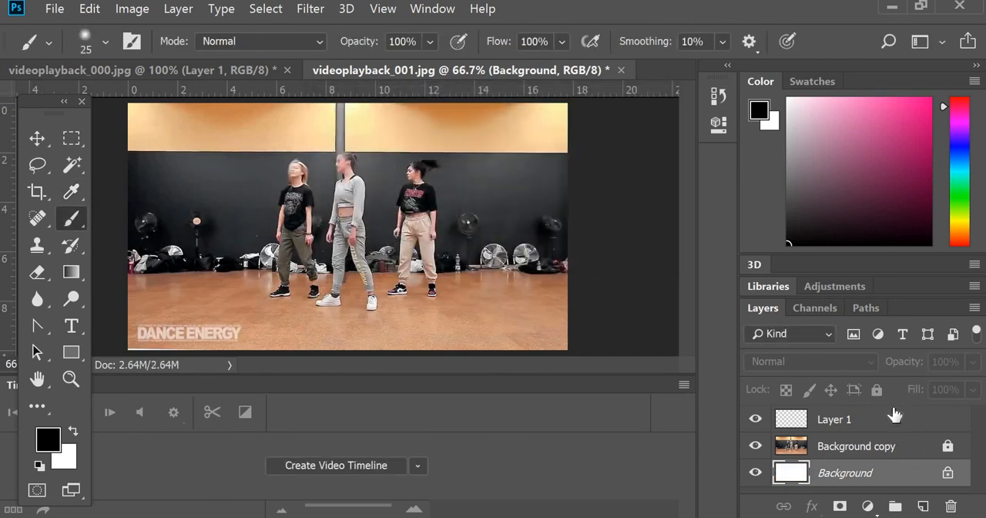
- On Layer 1, trace the middle dancer's front shoulder, arm and hand with the black brush at 100% zoom
{"action": "left_click", "coordinate": [893, 427]}
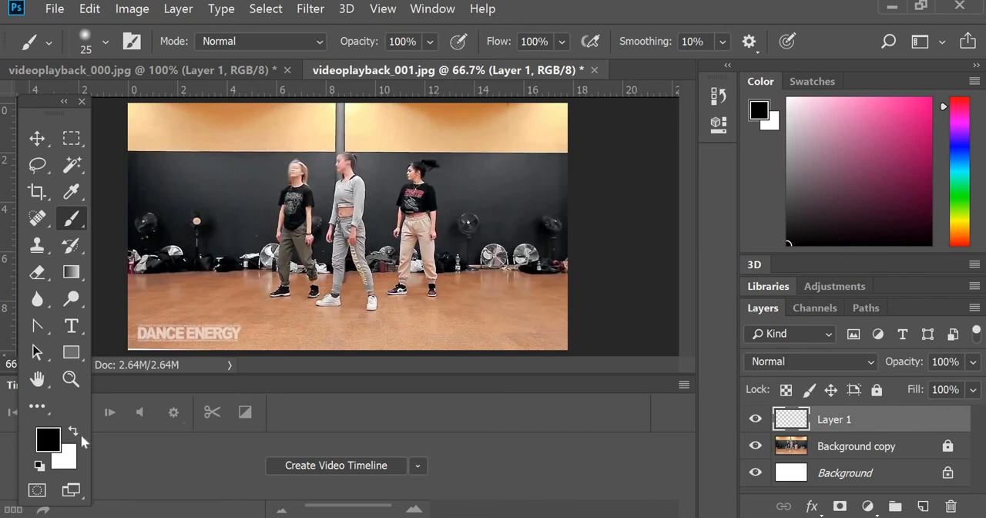
{"action": "left_click", "coordinate": [70, 380]}
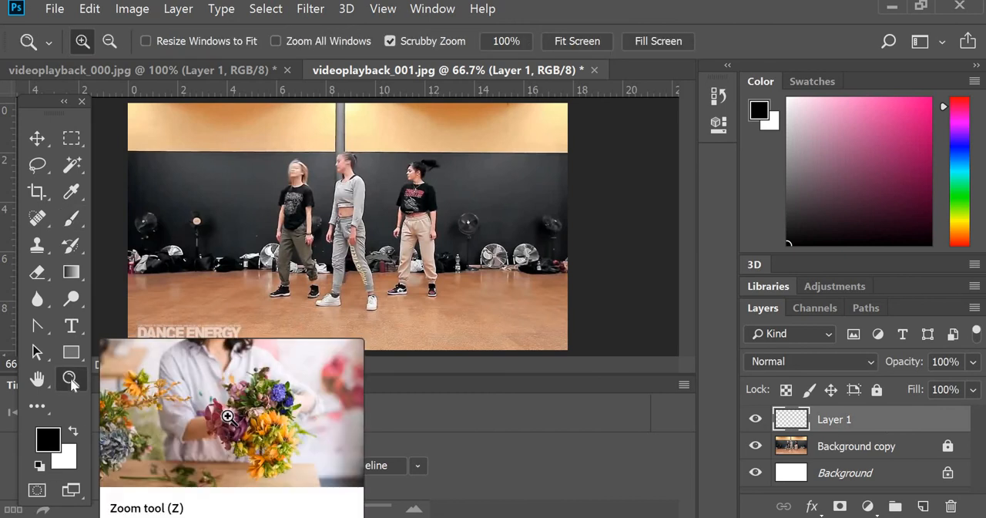
{"action": "left_click", "coordinate": [358, 240]}
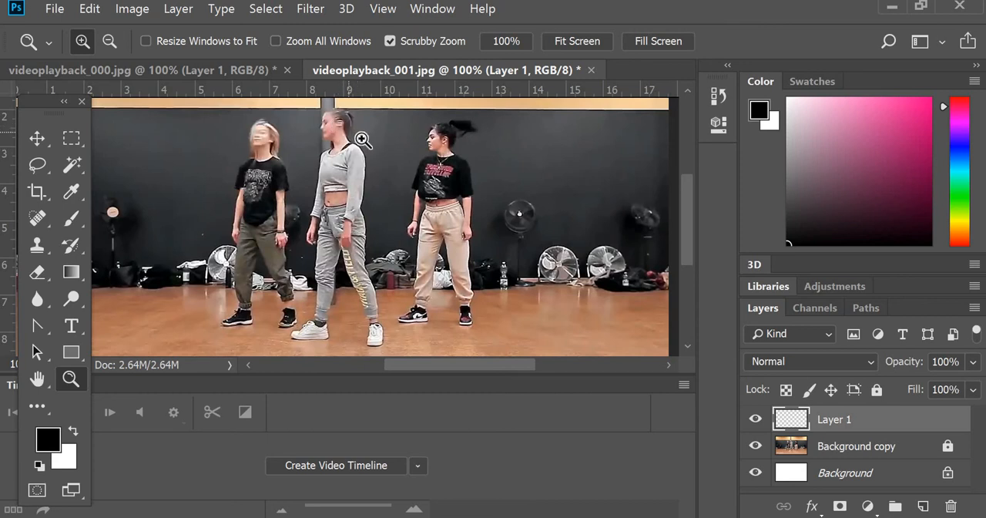
{"action": "left_click", "coordinate": [74, 219]}
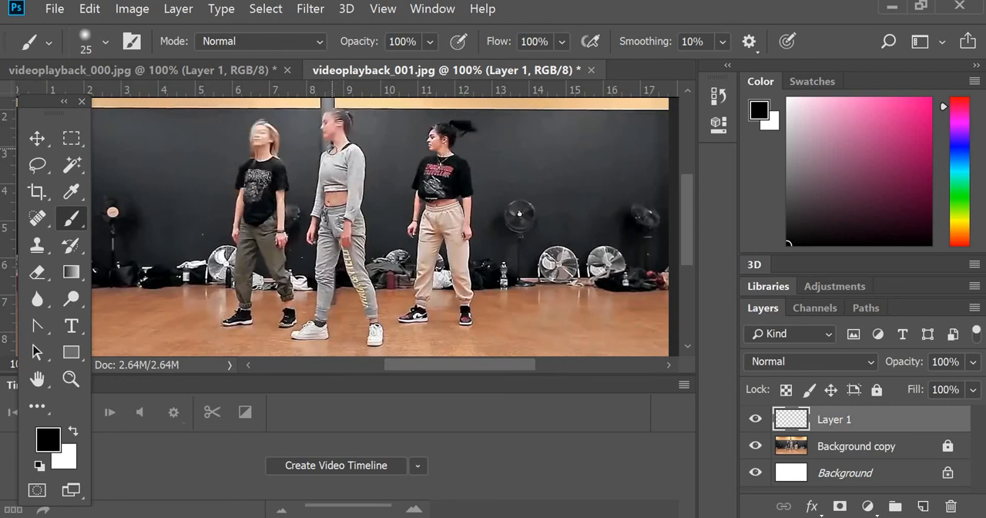
{"action": "left_click_drag", "start_coordinate": [320, 154], "coordinate": [315, 220]}
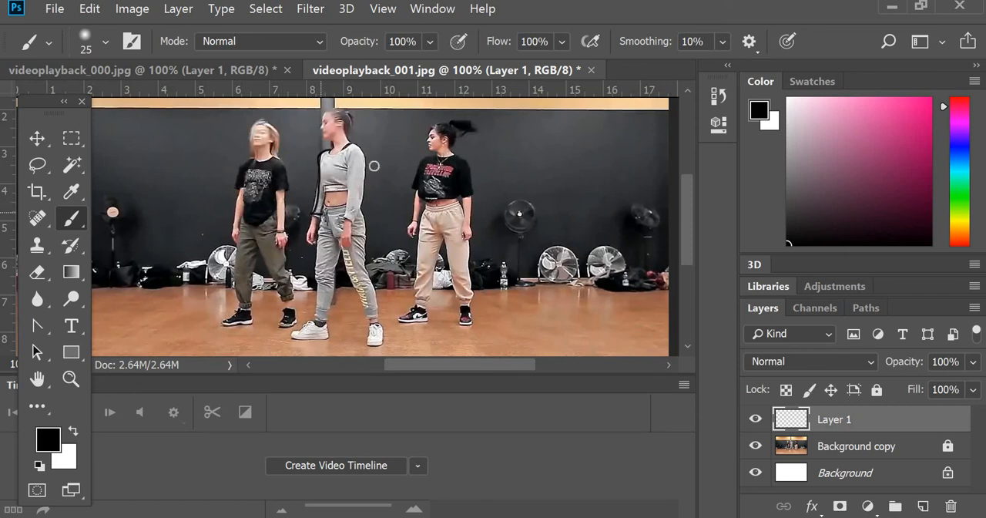
{"action": "left_click_drag", "start_coordinate": [318, 214], "coordinate": [312, 244]}
{"action": "right_click", "coordinate": [313, 223]}
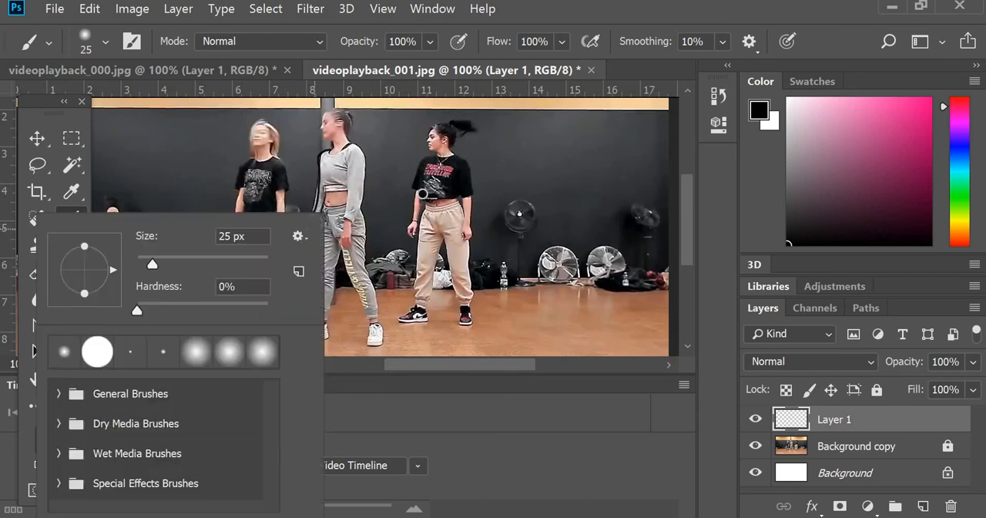
{"action": "key", "text": "Escape"}
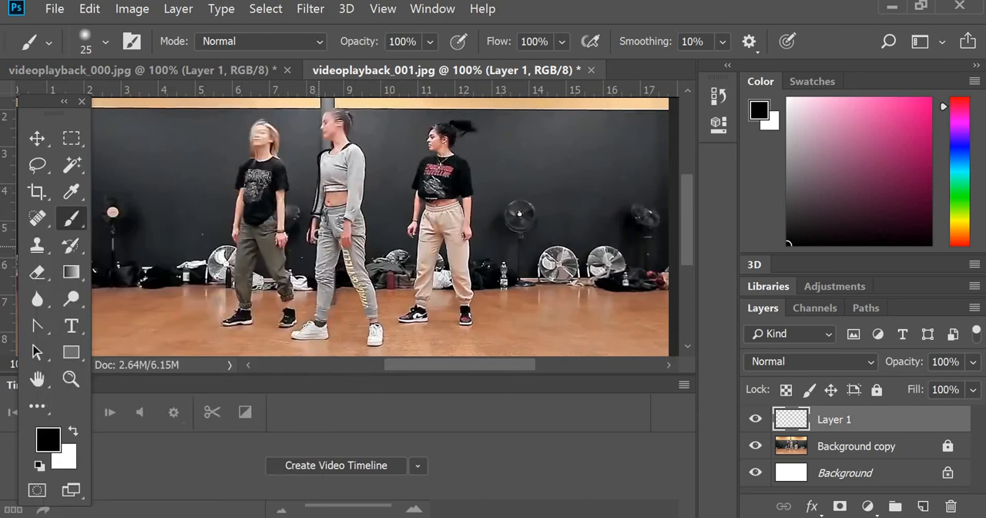
- Trace the outlines of both of the middle dancer's legs and shoes up to the hips on Layer 1
{"action": "mouse_move", "coordinate": [321, 232]}
{"action": "left_mouse_down"}
{"action": "mouse_move", "coordinate": [310, 320]}
{"action": "mouse_move", "coordinate": [295, 333]}
{"action": "mouse_move", "coordinate": [317, 335]}
{"action": "left_mouse_up"}
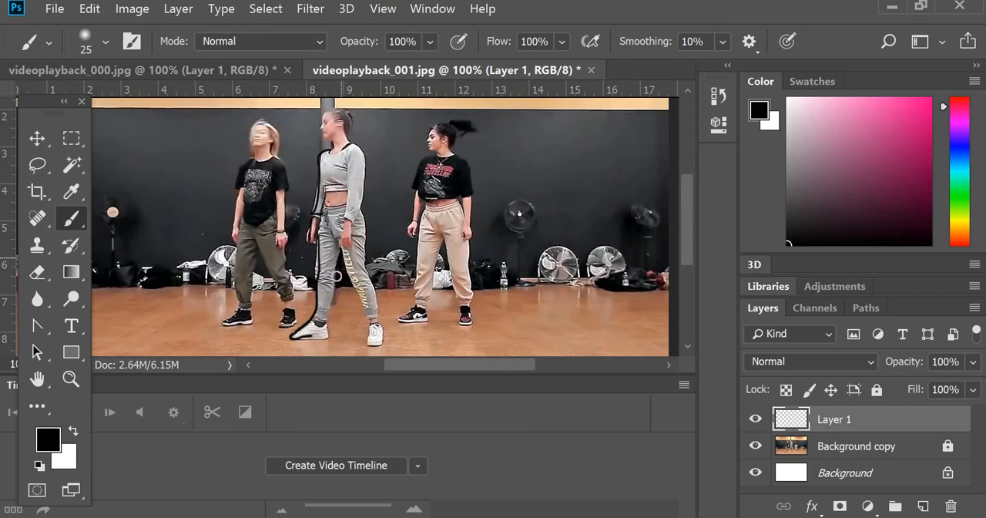
{"action": "mouse_move", "coordinate": [335, 291]}
{"action": "left_mouse_down"}
{"action": "mouse_move", "coordinate": [327, 339]}
{"action": "mouse_move", "coordinate": [314, 339]}
{"action": "left_mouse_up"}
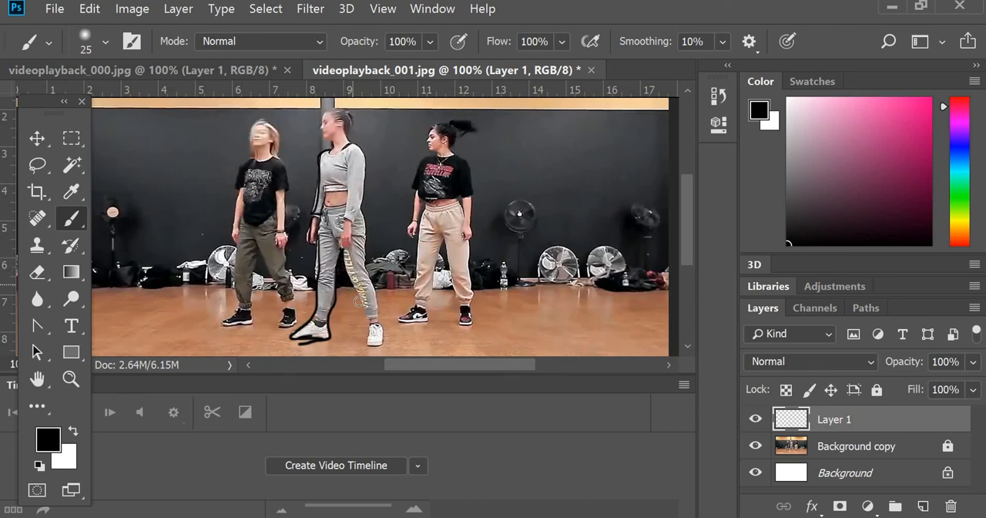
{"action": "mouse_move", "coordinate": [359, 301]}
{"action": "left_mouse_down"}
{"action": "mouse_move", "coordinate": [372, 345]}
{"action": "mouse_move", "coordinate": [383, 327]}
{"action": "mouse_move", "coordinate": [355, 209]}
{"action": "left_mouse_up"}
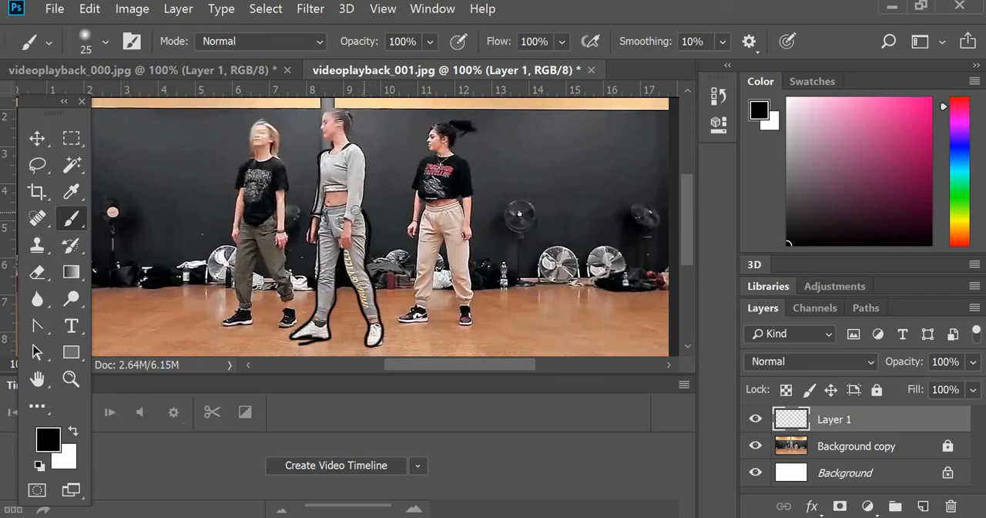
{"action": "right_click", "coordinate": [353, 143]}
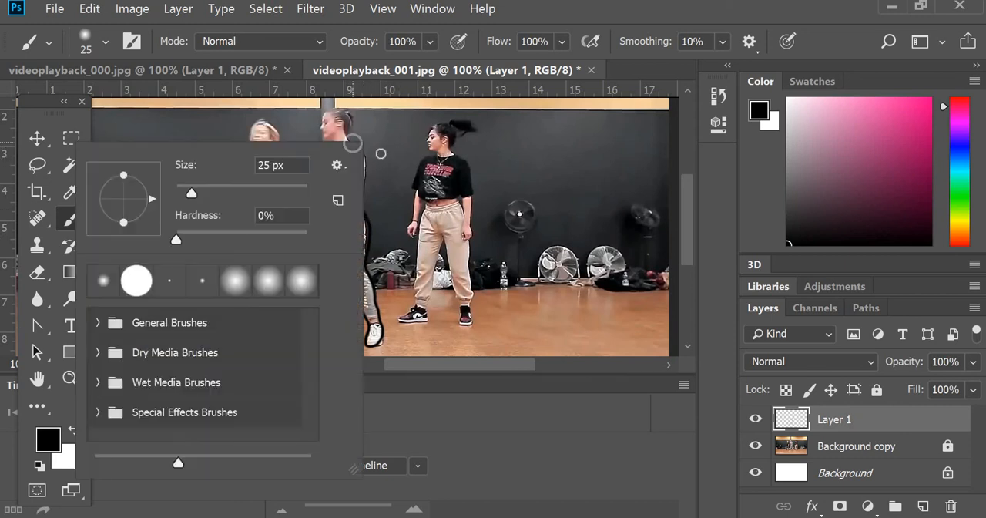
{"action": "key", "text": "Escape"}
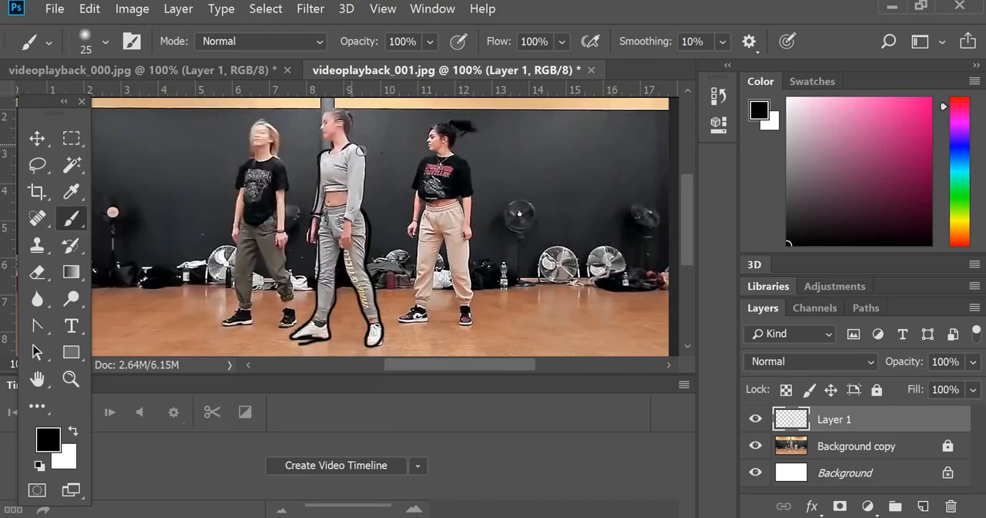
- Outline the middle dancer's other shoulder, arm and hand, and draw the hem of the top and the waistband
{"action": "mouse_move", "coordinate": [361, 149]}
{"action": "left_mouse_down"}
{"action": "mouse_move", "coordinate": [367, 177]}
{"action": "mouse_move", "coordinate": [352, 223]}
{"action": "mouse_move", "coordinate": [345, 161]}
{"action": "left_mouse_up"}
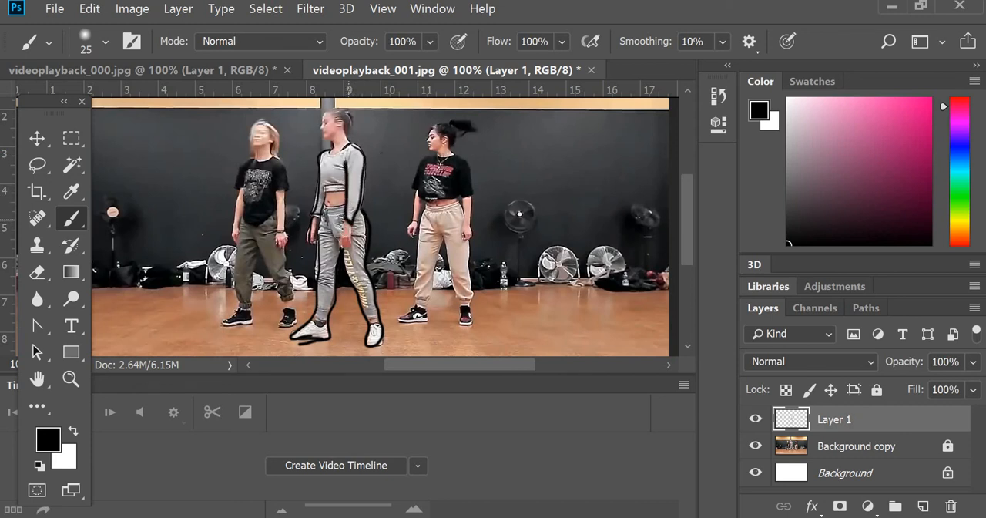
{"action": "mouse_move", "coordinate": [344, 223]}
{"action": "left_mouse_down"}
{"action": "mouse_move", "coordinate": [350, 243]}
{"action": "mouse_move", "coordinate": [351, 223]}
{"action": "left_mouse_up"}
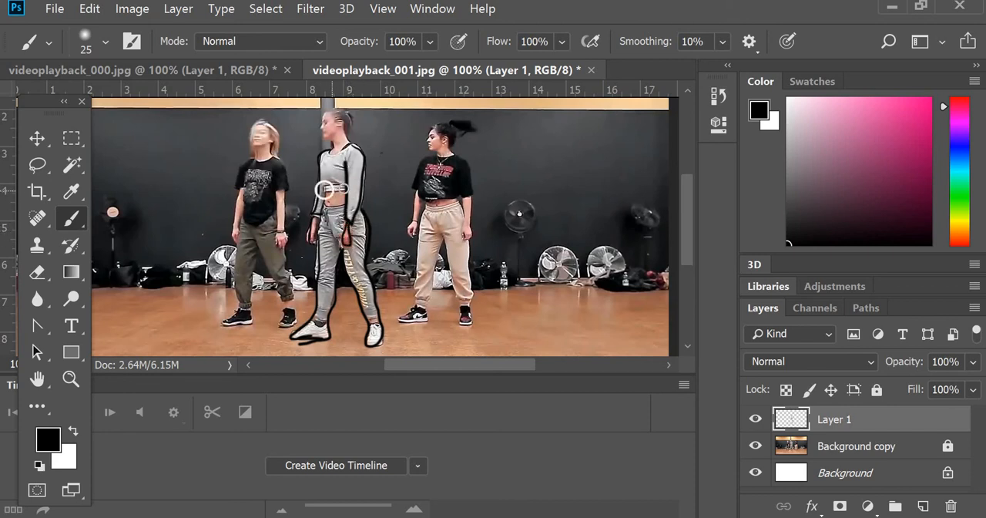
{"action": "left_click_drag", "start_coordinate": [325, 189], "coordinate": [315, 201]}
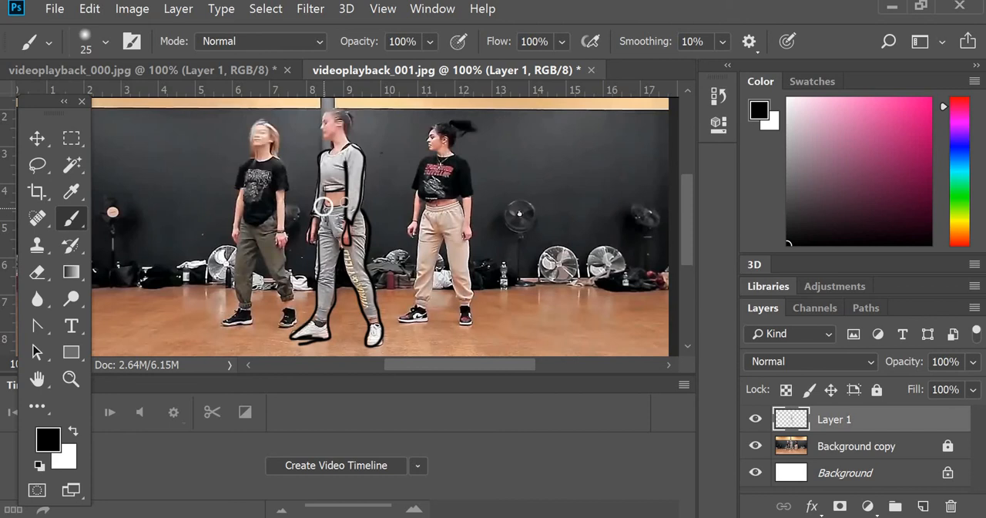
{"action": "right_click", "coordinate": [327, 205]}
{"action": "key", "text": "Escape"}
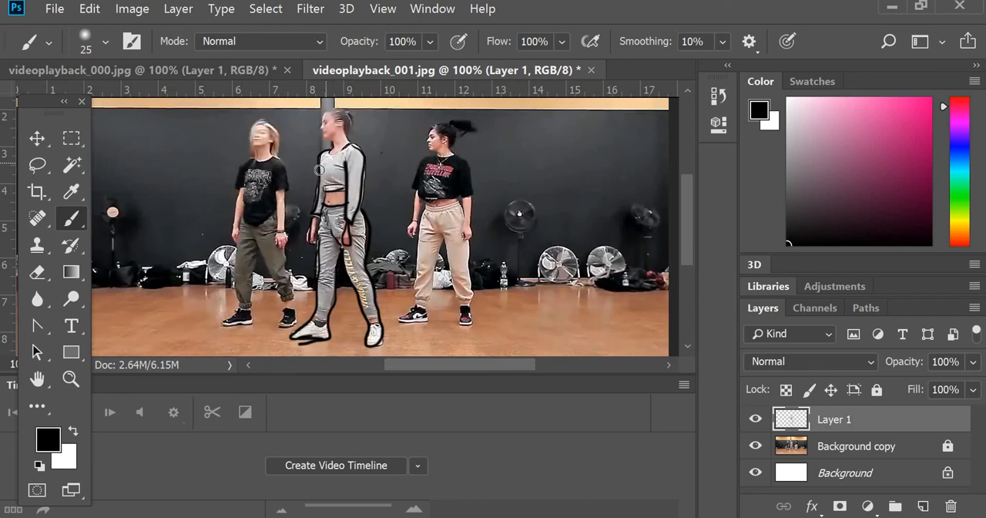
{"action": "right_click", "coordinate": [319, 169]}
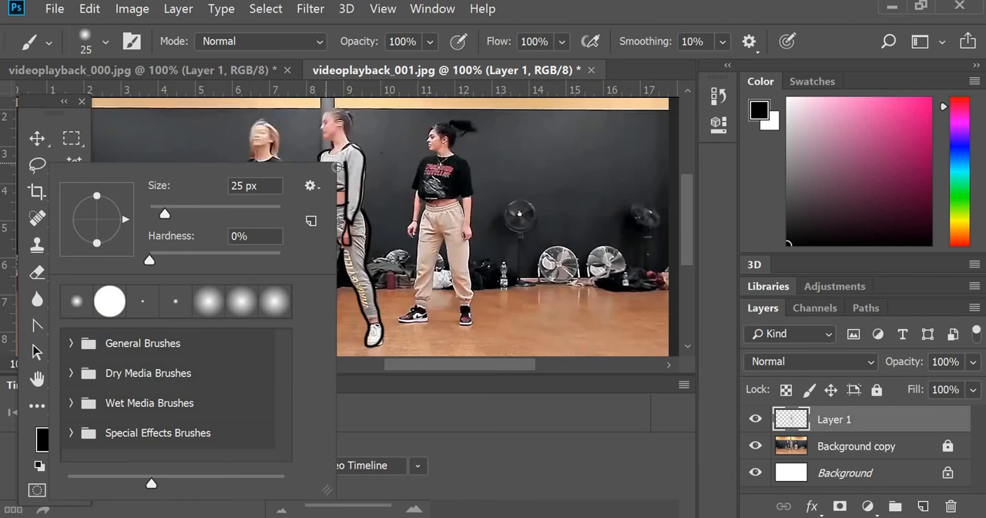
{"action": "key", "text": "Escape"}
{"action": "right_click", "coordinate": [322, 174]}
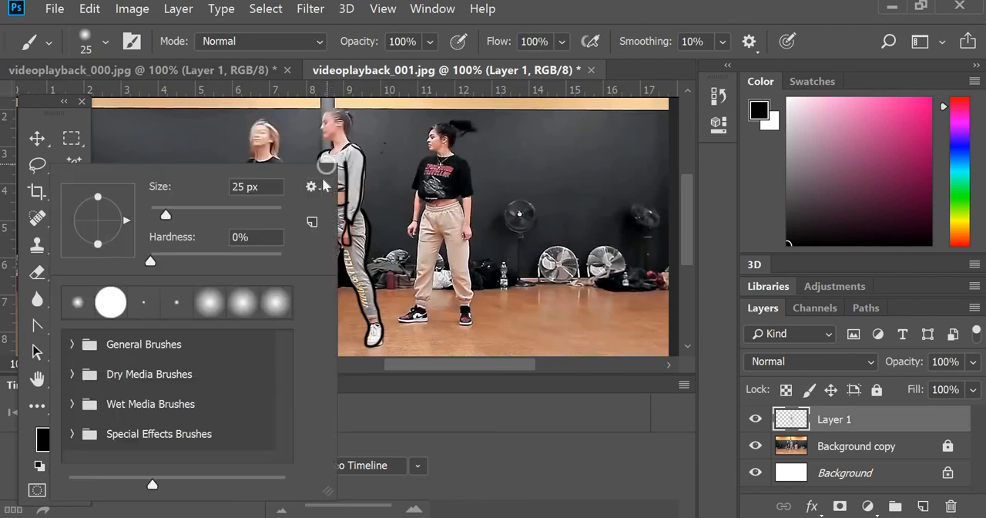
{"action": "key", "text": "Escape"}
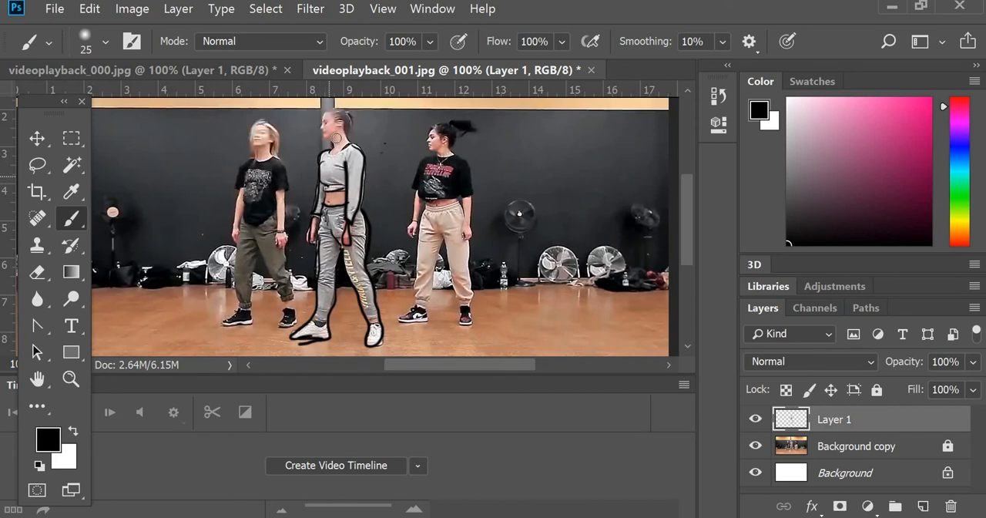
- Outline the middle dancer's neck, face and hair on Layer 1, and hide the Background copy layer to show the drawing on white
{"action": "left_click_drag", "start_coordinate": [346, 139], "coordinate": [353, 146]}
{"action": "left_click_drag", "start_coordinate": [332, 114], "coordinate": [328, 134]}
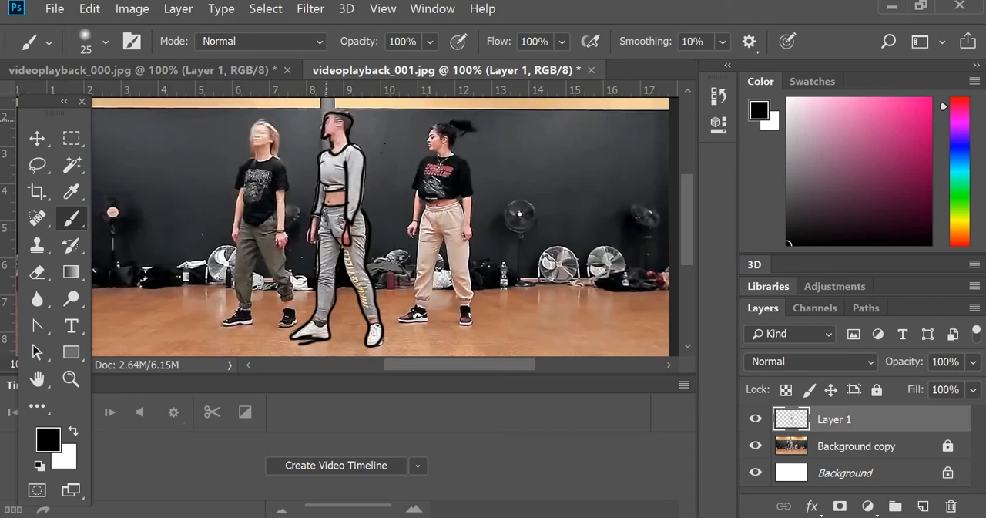
{"action": "left_click", "coordinate": [752, 447]}
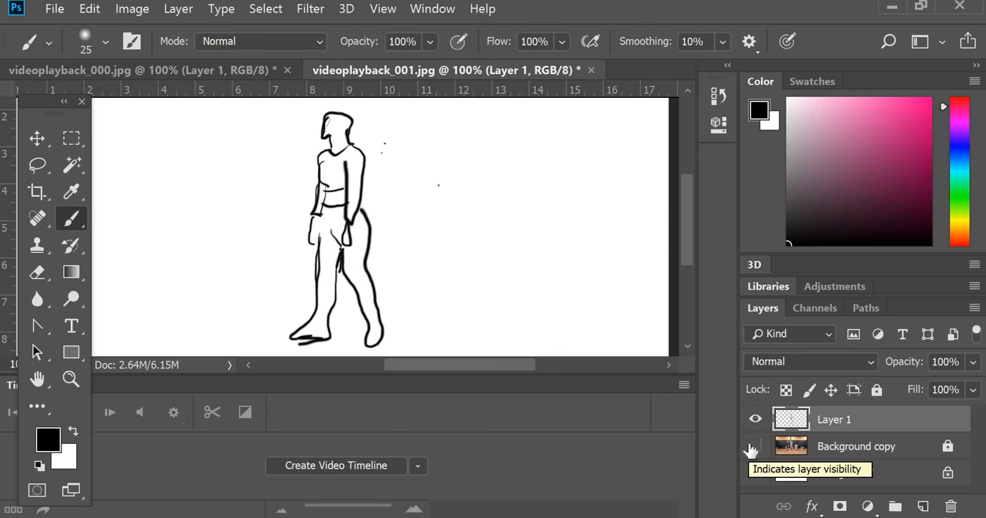
{"action": "left_click", "coordinate": [752, 447]}
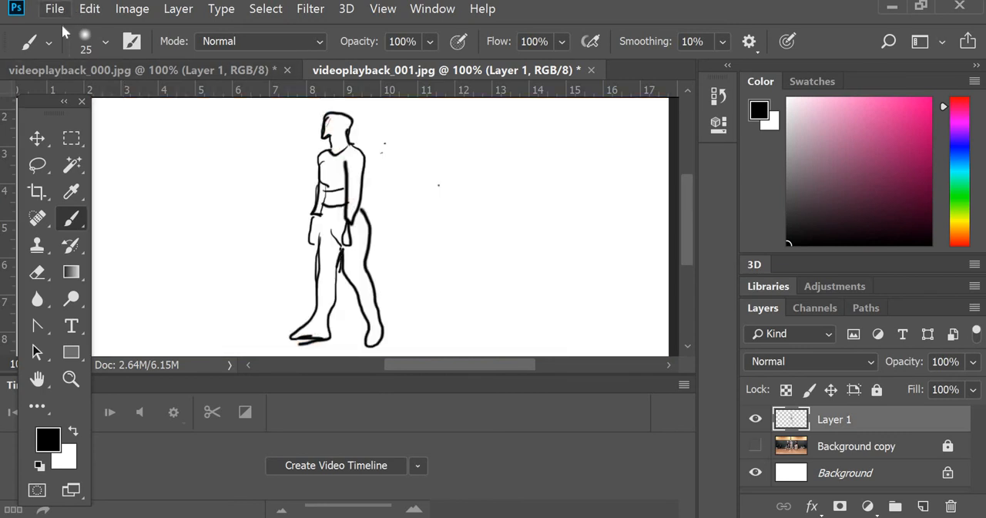
- Save the drawing as a JPEG named 002 in the videoplayback folder, at quality 12 (Maximum) with the Baseline format
{"action": "left_click", "coordinate": [54, 9]}
{"action": "left_click", "coordinate": [59, 178]}
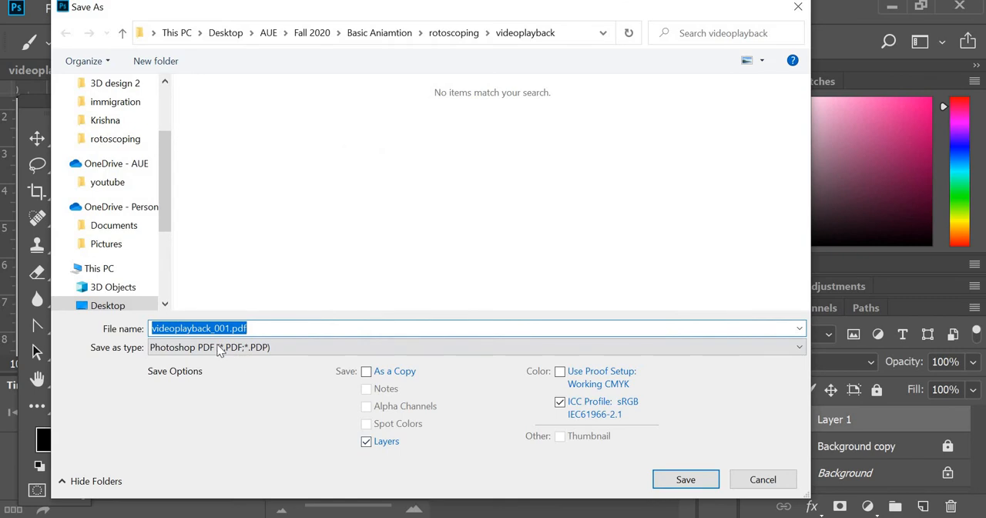
{"action": "left_click", "coordinate": [219, 348]}
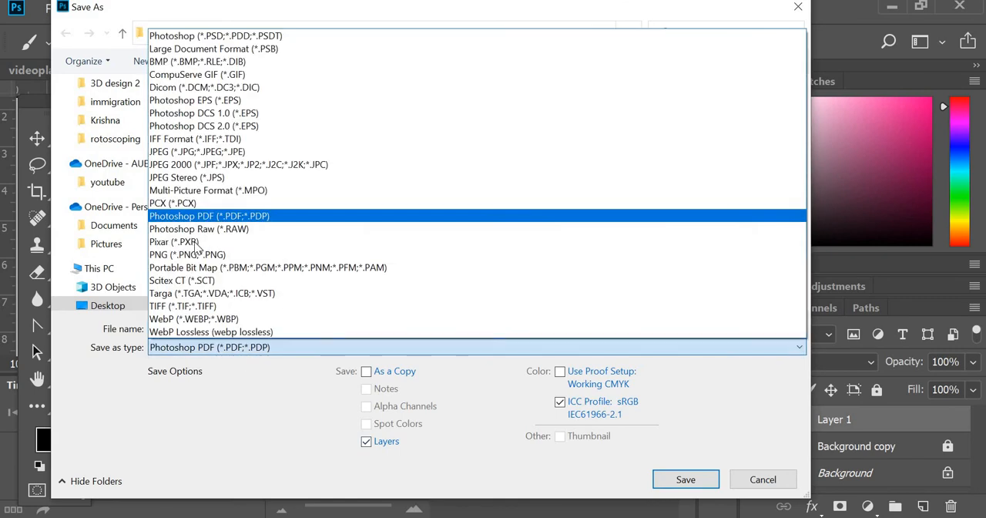
{"action": "left_click", "coordinate": [192, 152]}
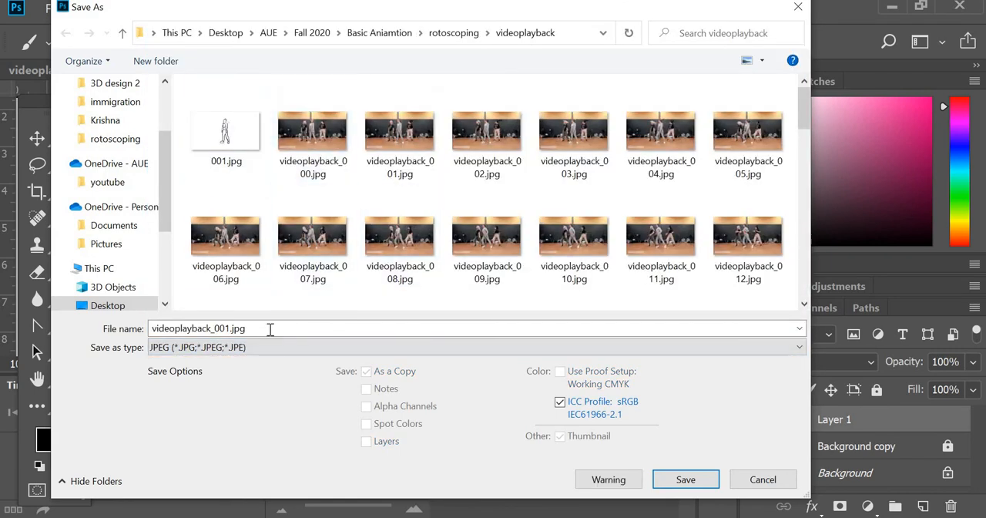
{"action": "left_click", "coordinate": [270, 329]}
{"action": "key", "text": "ctrl+a"}
{"action": "type", "text": "00"}
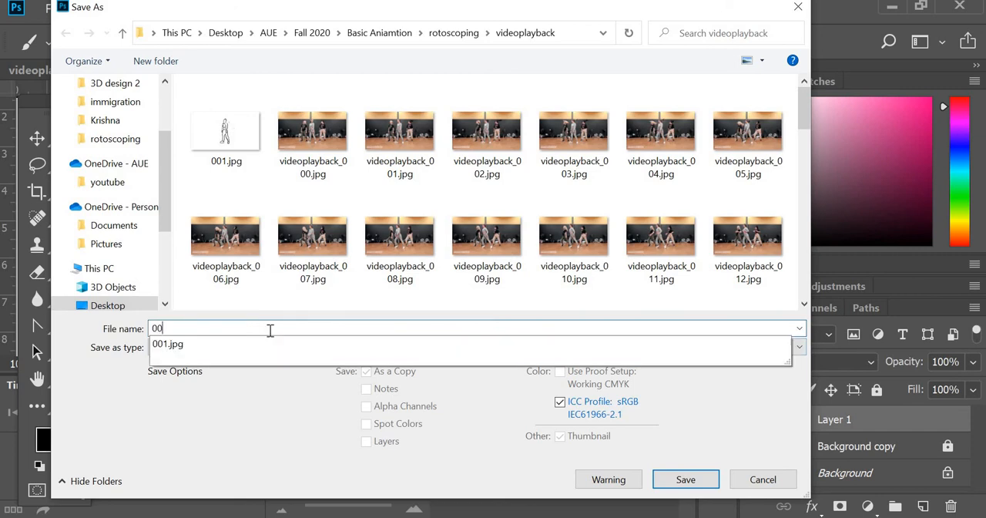
{"action": "type", "text": "2"}
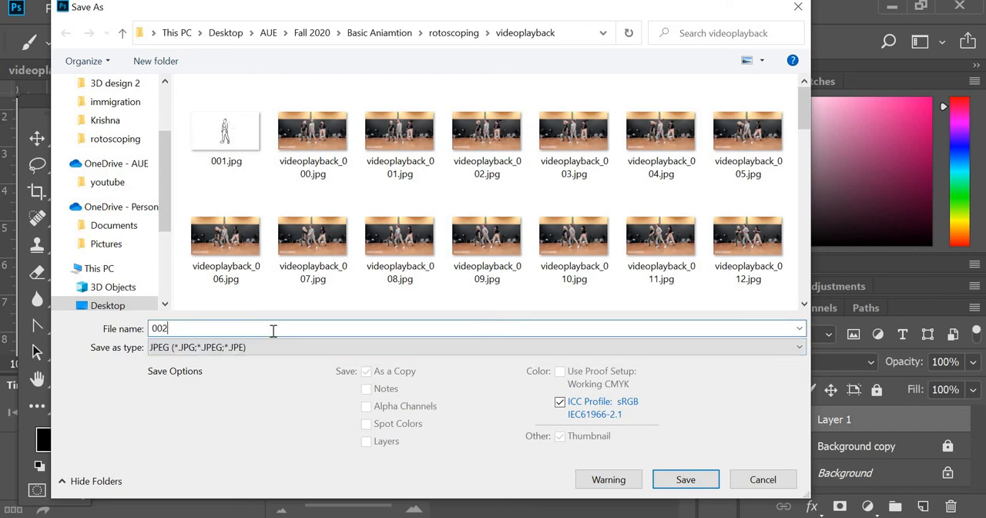
{"action": "left_click", "coordinate": [693, 486]}
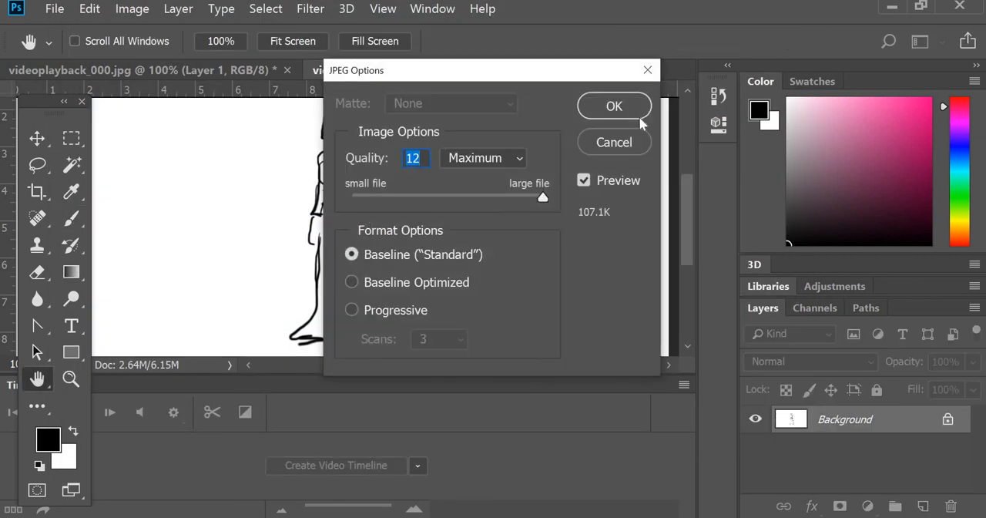
{"action": "left_click", "coordinate": [639, 117]}
{"action": "key", "text": "b"}
- Switch to After Effects, close the Render Queue and enlarge the timeline area
{"action": "mouse_move", "coordinate": [527, 517]}
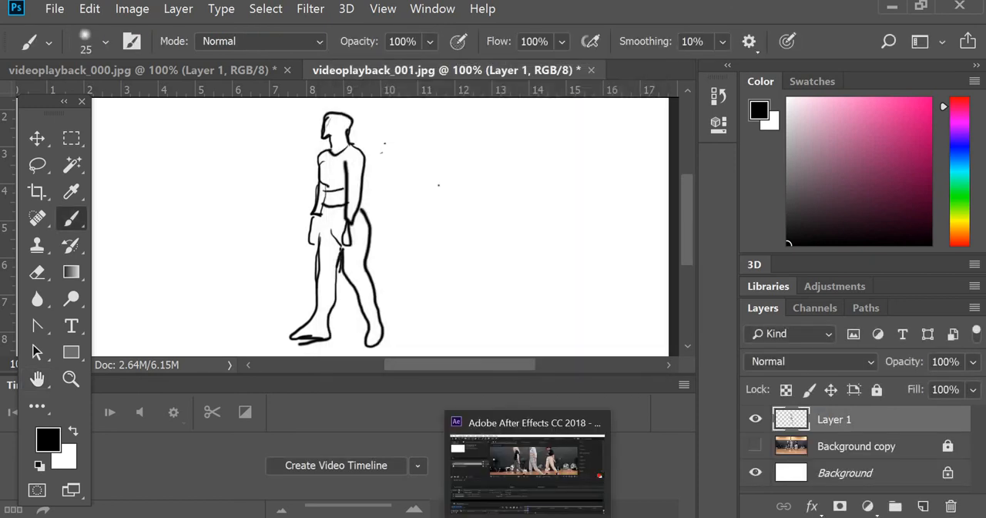
{"action": "left_click", "coordinate": [530, 474]}
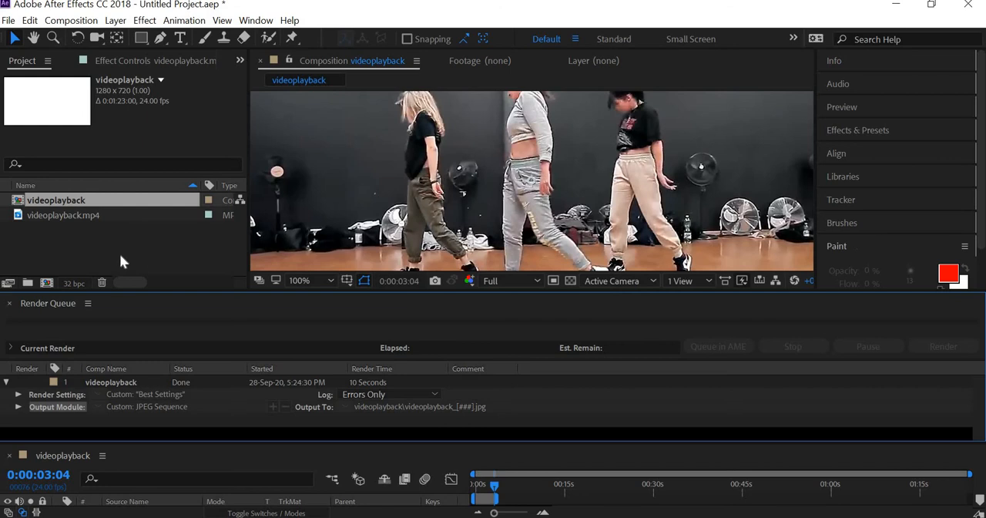
{"action": "left_click", "coordinate": [120, 254]}
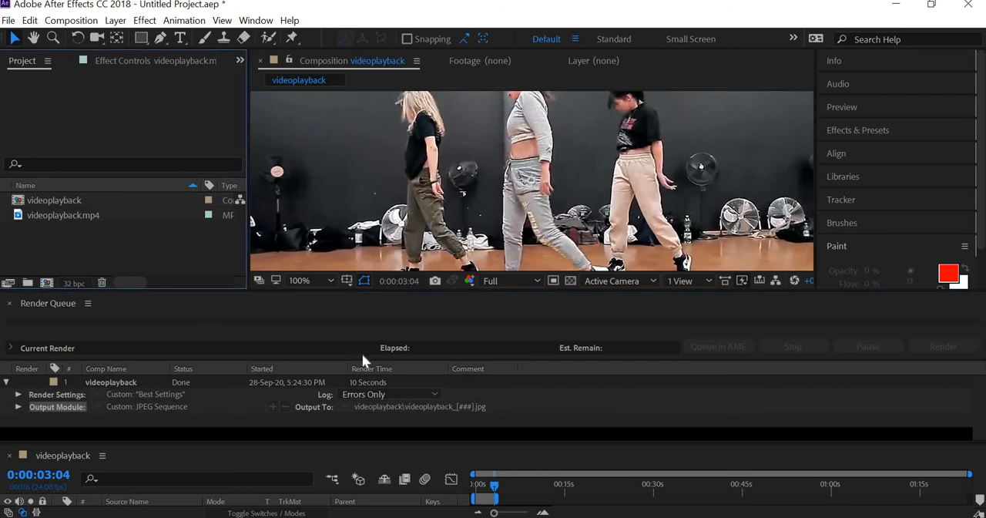
{"action": "left_click", "coordinate": [9, 304]}
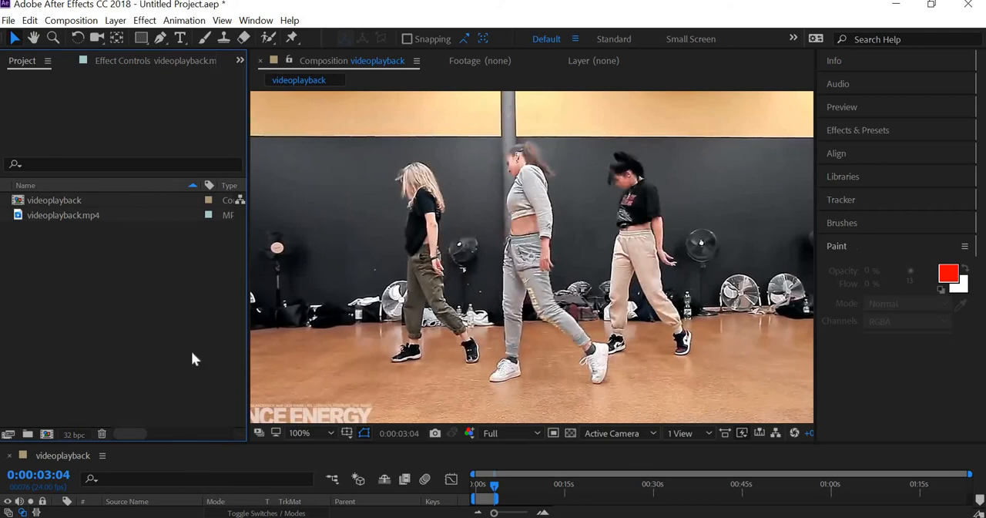
{"action": "left_click_drag", "start_coordinate": [191, 353], "coordinate": [178, 265]}
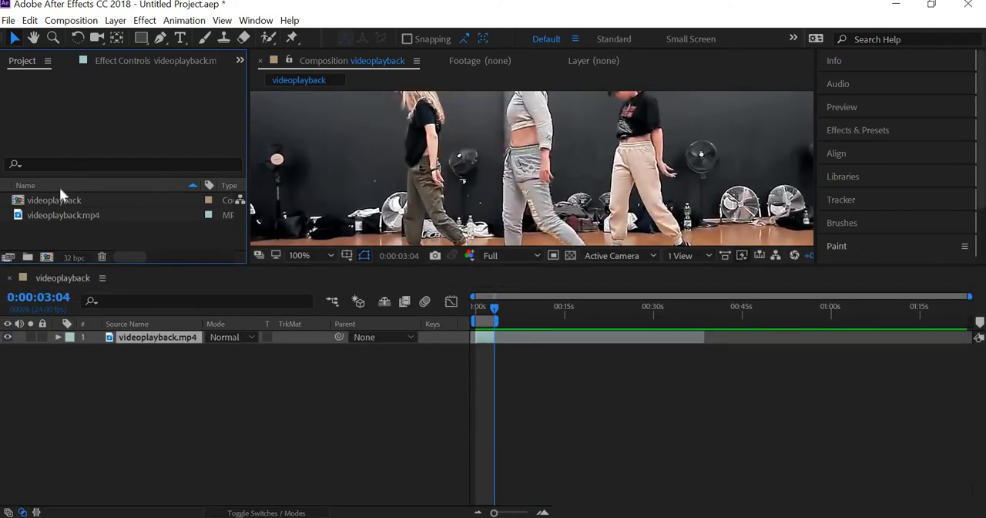
- Delete the videoplayback composition and the videoplayback.mp4 footage from the project
{"action": "left_click_drag", "start_coordinate": [101, 228], "coordinate": [67, 198]}
{"action": "key", "text": "Delete"}
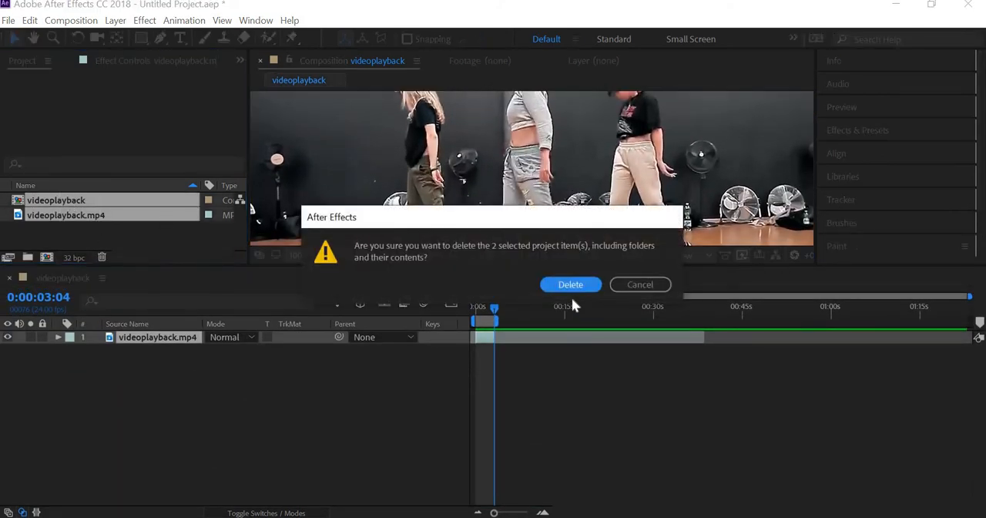
{"action": "key", "text": "Return"}
- Import the drawings from the videoplayback folder as a JPEG sequence starting with 001.jpg
{"action": "right_click", "coordinate": [84, 215]}
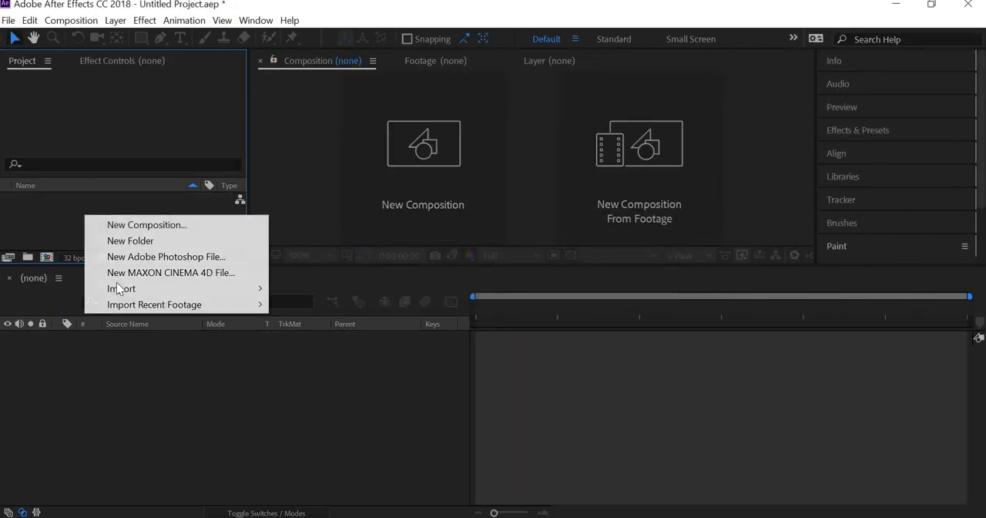
{"action": "mouse_move", "coordinate": [171, 290]}
{"action": "left_click", "coordinate": [296, 286]}
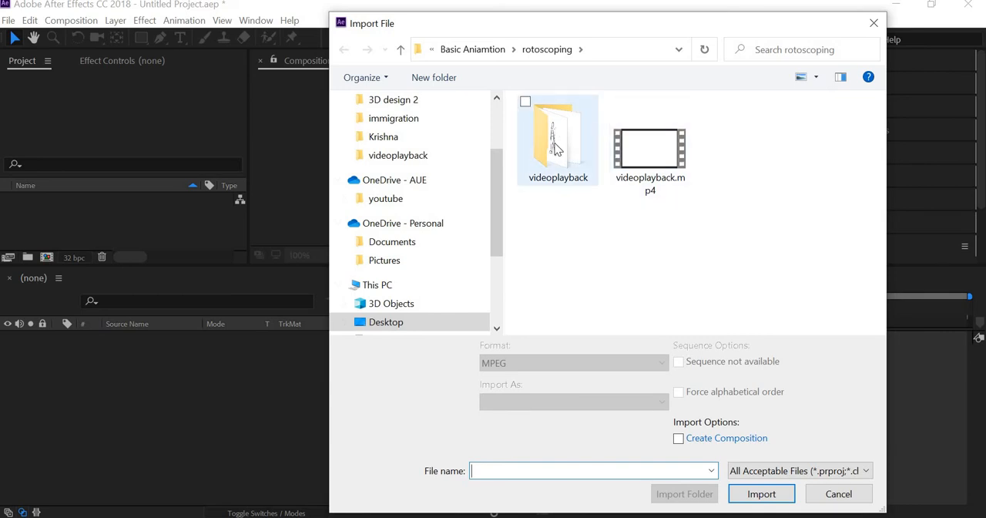
{"action": "left_click", "coordinate": [557, 149]}
{"action": "double_click", "coordinate": [557, 148]}
{"action": "left_click", "coordinate": [558, 150]}
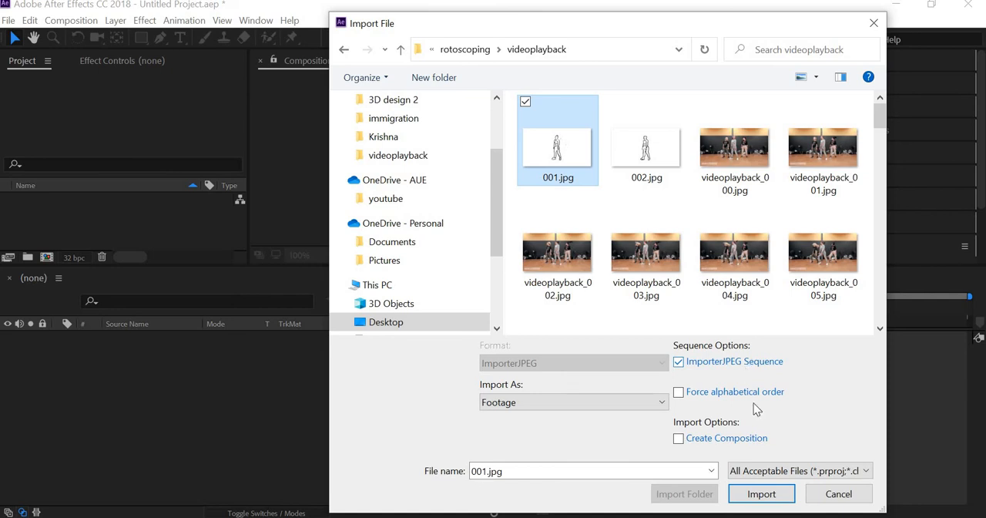
{"action": "left_click", "coordinate": [760, 494]}
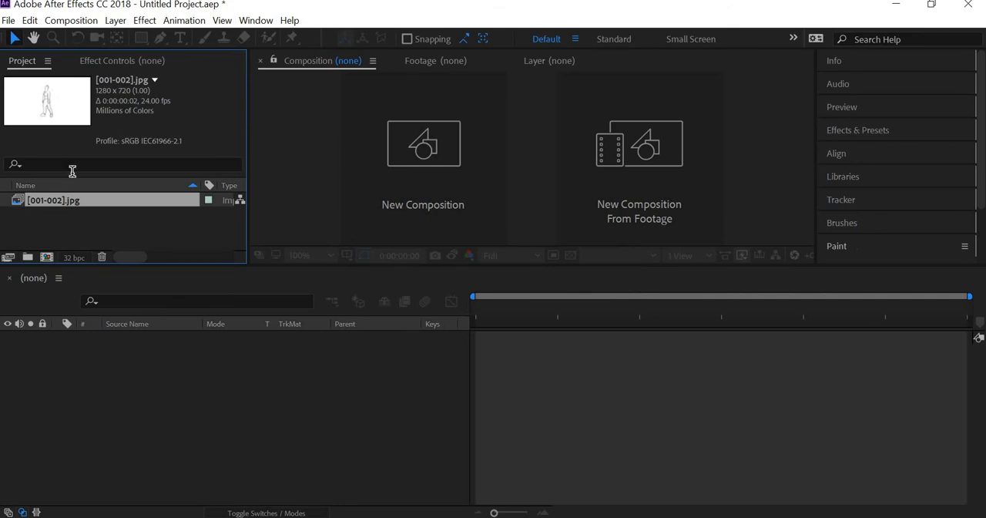
- Create a composition from the imported drawing sequence, enlarge the composition view and play the animation
{"action": "left_click_drag", "start_coordinate": [59, 399], "coordinate": [59, 400]}
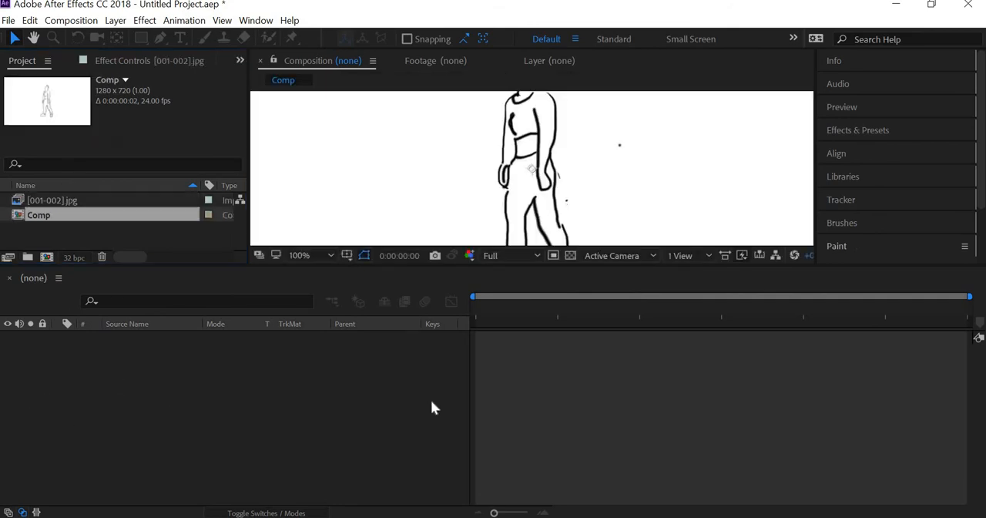
{"action": "left_click_drag", "start_coordinate": [478, 306], "coordinate": [387, 356]}
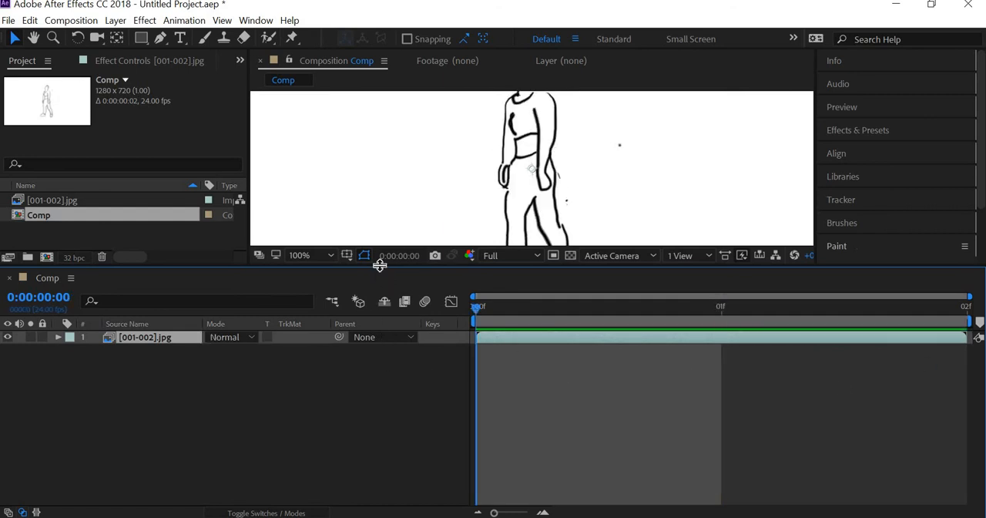
{"action": "left_click_drag", "start_coordinate": [378, 266], "coordinate": [476, 426]}
{"action": "key", "text": "space"}
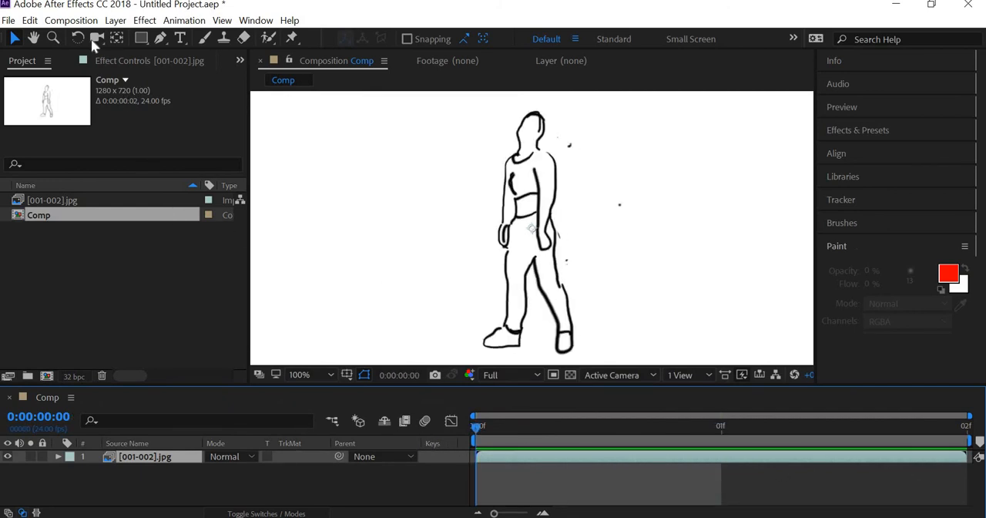
- Set the composition's duration to one second at 24 frames per second
{"action": "left_click", "coordinate": [71, 20]}
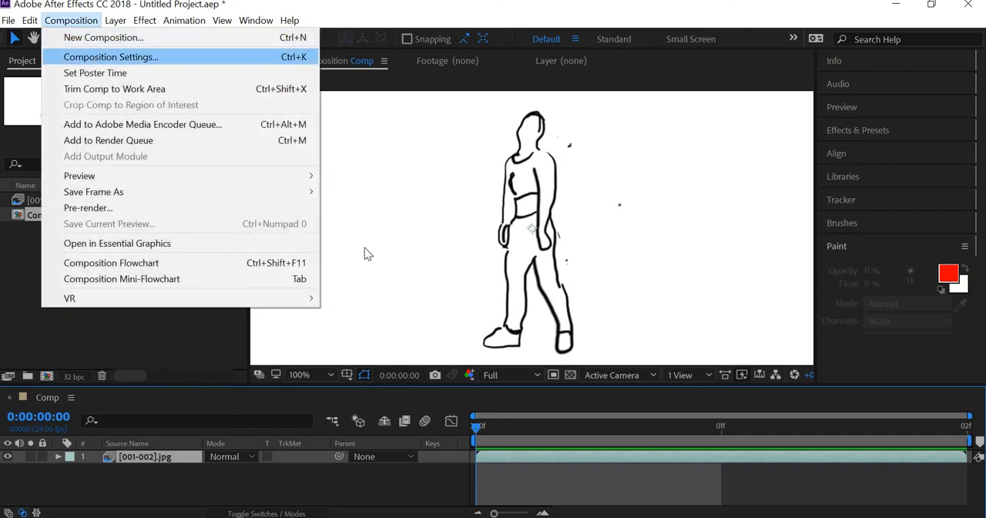
{"action": "key", "text": "Return"}
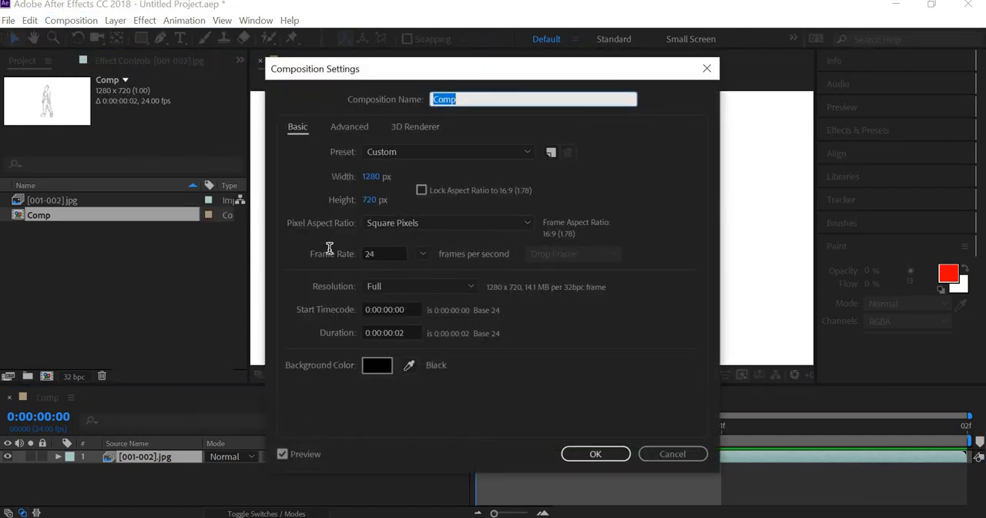
{"action": "left_click", "coordinate": [374, 253]}
{"action": "left_click", "coordinate": [415, 334]}
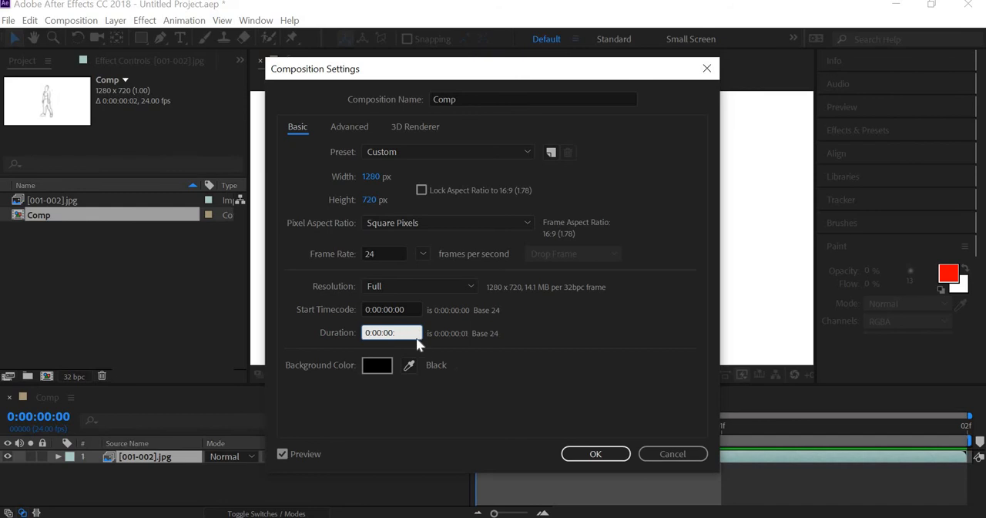
{"action": "type", "text": "4"}
{"action": "left_click", "coordinate": [603, 456]}
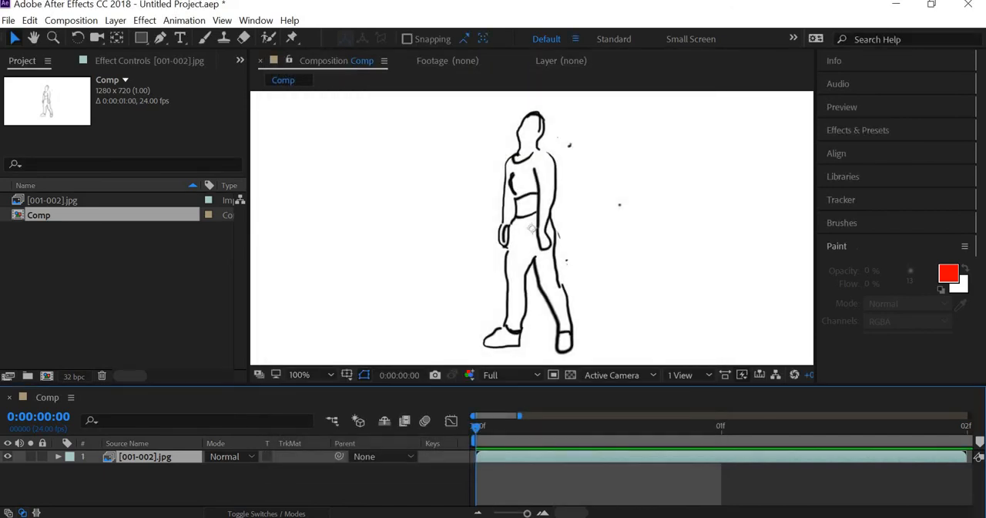
- Time-stretch the drawing sequence layer by a factor of 200 and preview the slowed animation
{"action": "left_click_drag", "start_coordinate": [527, 513], "coordinate": [517, 513]}
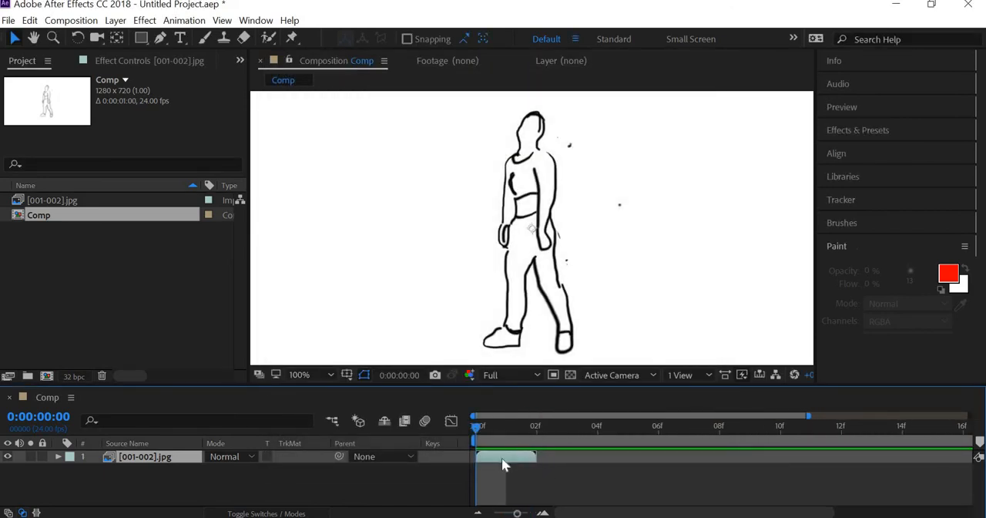
{"action": "right_click", "coordinate": [501, 462]}
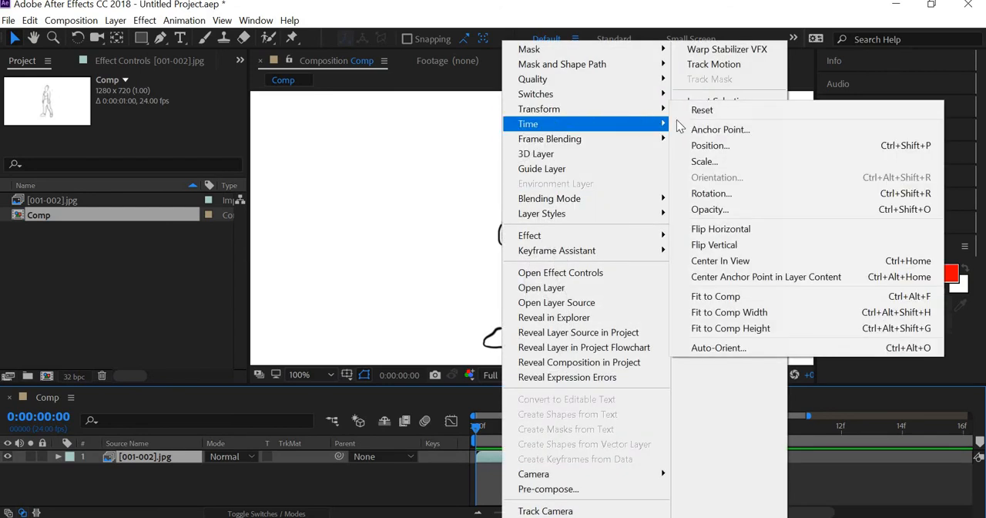
{"action": "mouse_move", "coordinate": [556, 124]}
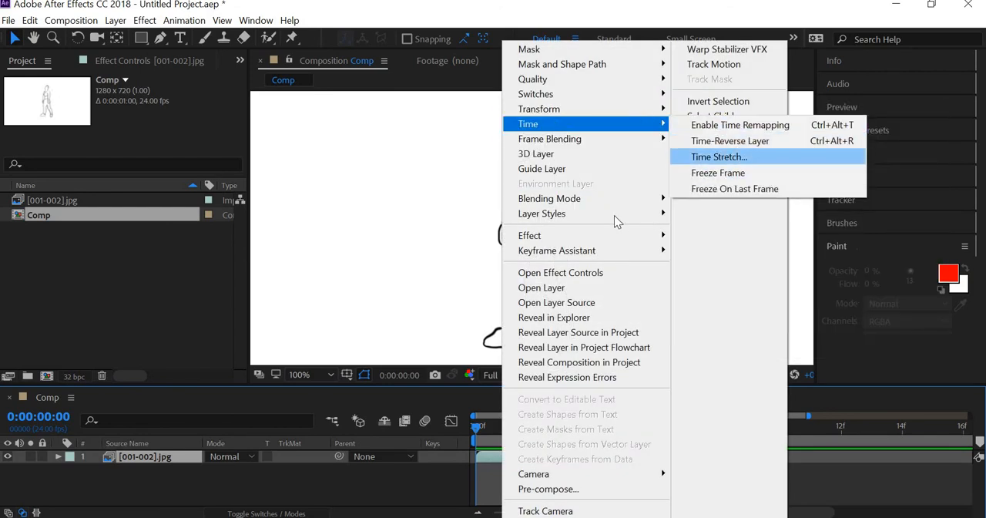
{"action": "left_click", "coordinate": [724, 157]}
{"action": "type", "text": "2"}
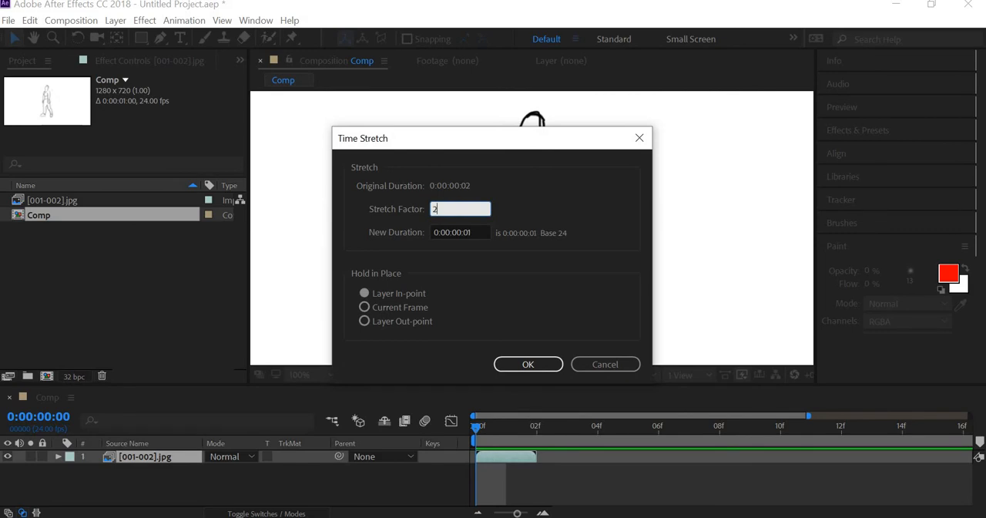
{"action": "type", "text": "00"}
{"action": "left_click", "coordinate": [556, 369]}
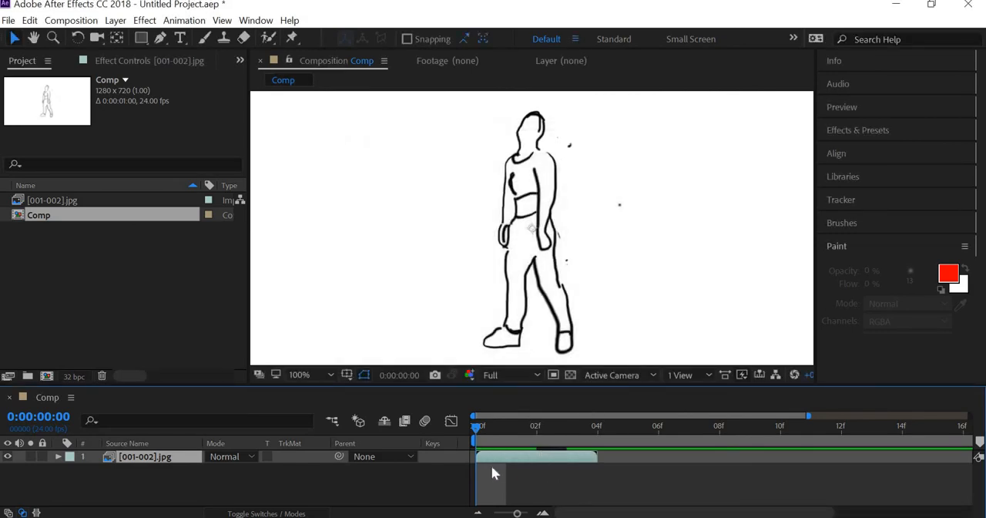
{"action": "key", "text": "space"}
{"action": "mouse_move", "coordinate": [560, 433]}
{"action": "left_mouse_down"}
{"action": "mouse_move", "coordinate": [497, 425]}
{"action": "mouse_move", "coordinate": [585, 434]}
{"action": "mouse_move", "coordinate": [475, 430]}
{"action": "mouse_move", "coordinate": [557, 447]}
{"action": "mouse_move", "coordinate": [464, 420]}
{"action": "mouse_move", "coordinate": [605, 427]}
{"action": "mouse_move", "coordinate": [463, 412]}
{"action": "left_mouse_up"}
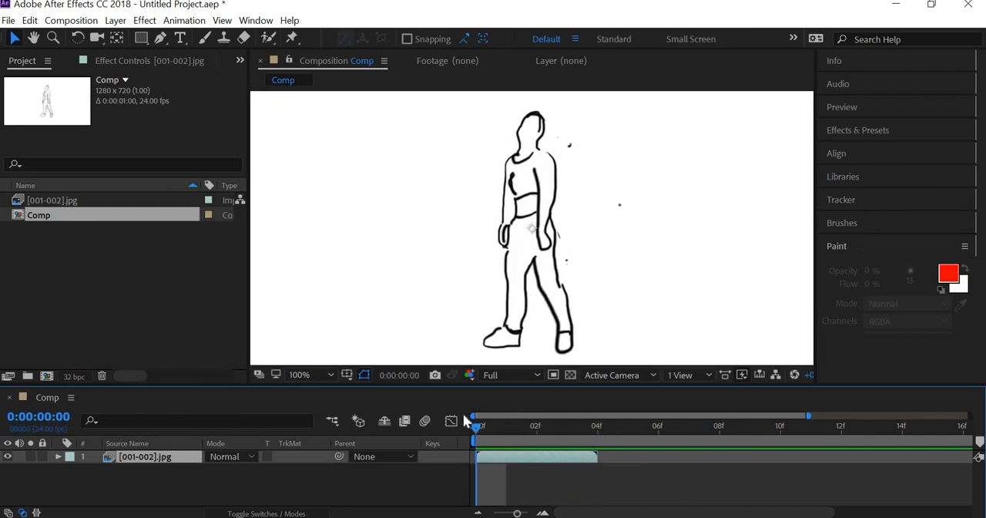
- Export the drawing composition to the Adobe Media Encoder queue
{"action": "left_click", "coordinate": [8, 20]}
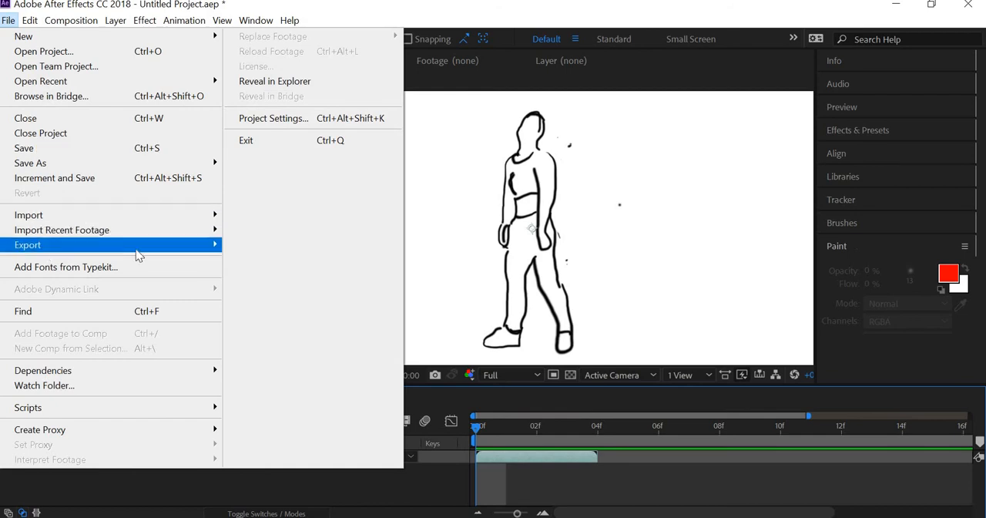
{"action": "mouse_move", "coordinate": [136, 245]}
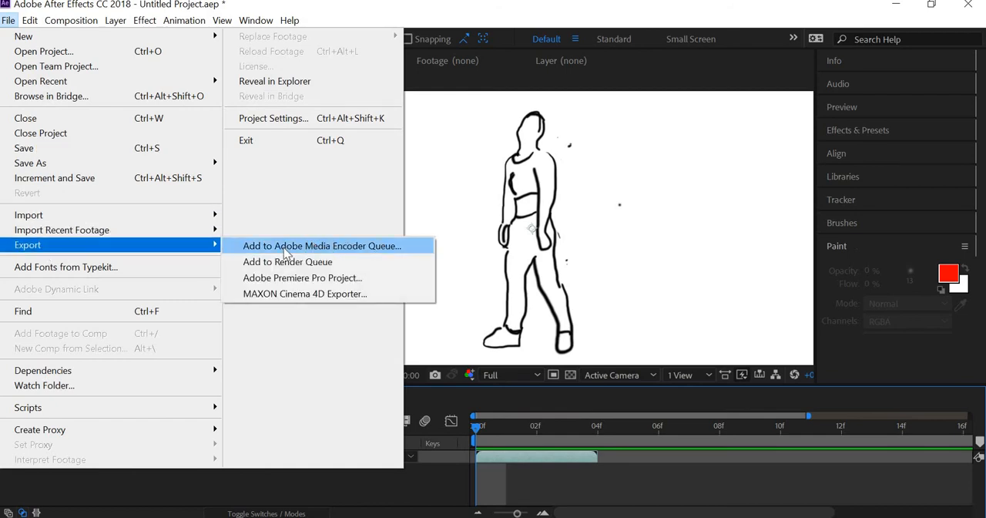
{"action": "left_click", "coordinate": [322, 245]}
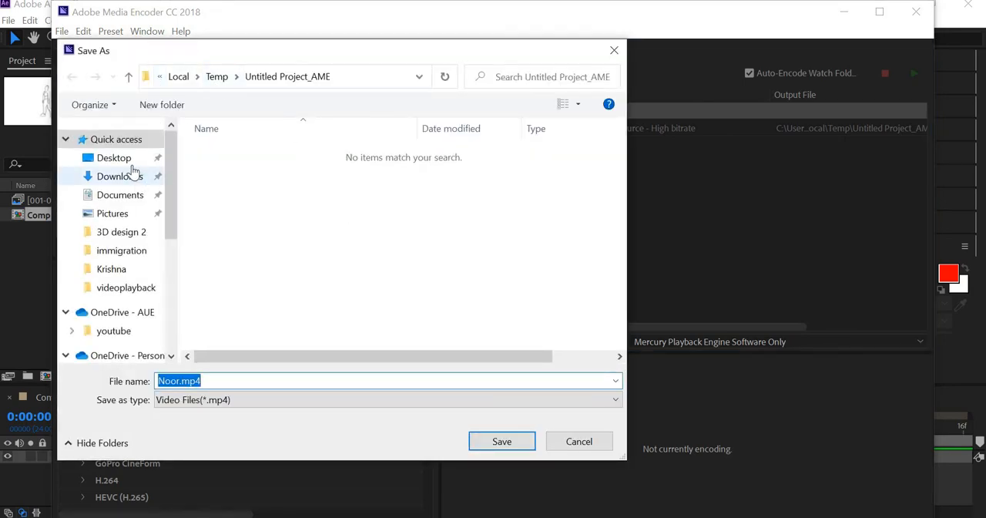
- Set the MP4 output location to Desktop > AUE > Fall 2020 > Basic Aniamtion > rotoscoping > videoplayback and start the encoding queue
{"action": "left_click", "coordinate": [128, 158]}
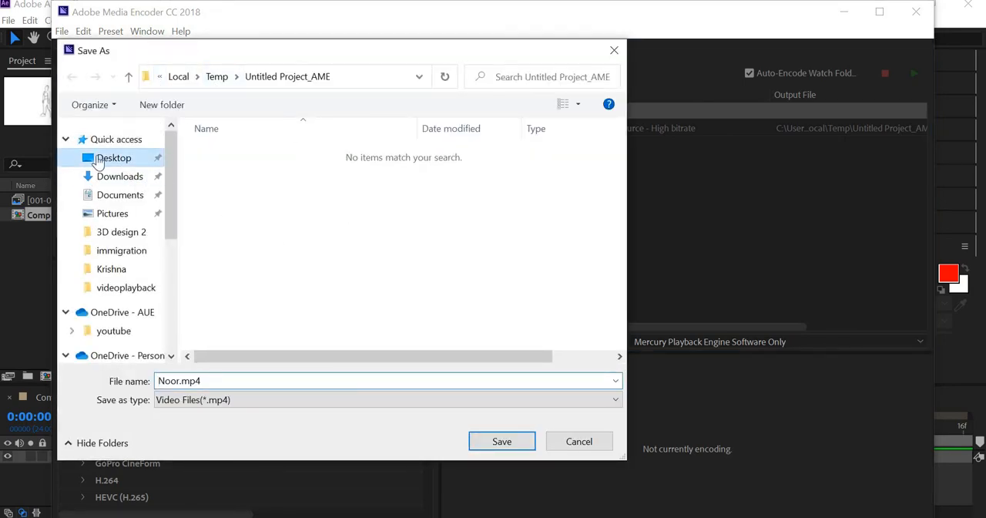
{"action": "double_click", "coordinate": [238, 183]}
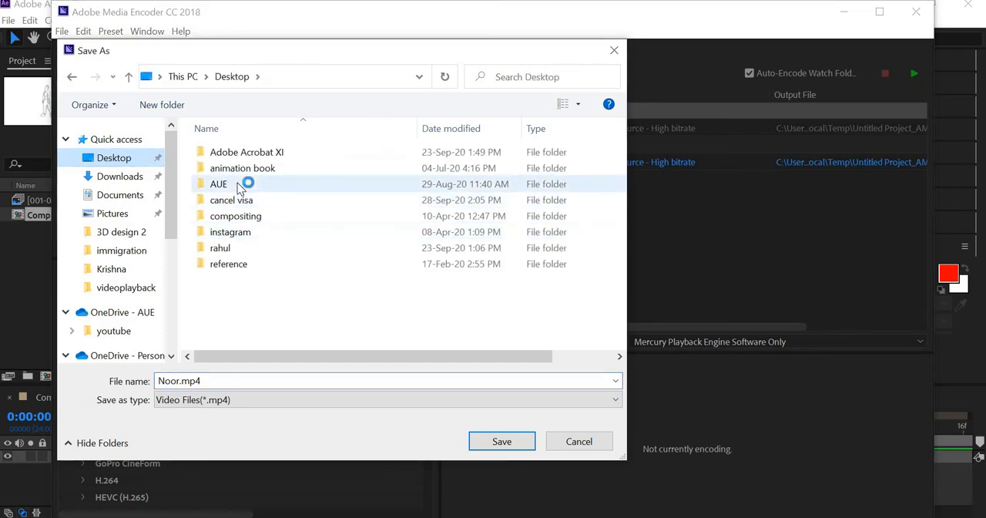
{"action": "double_click", "coordinate": [245, 152]}
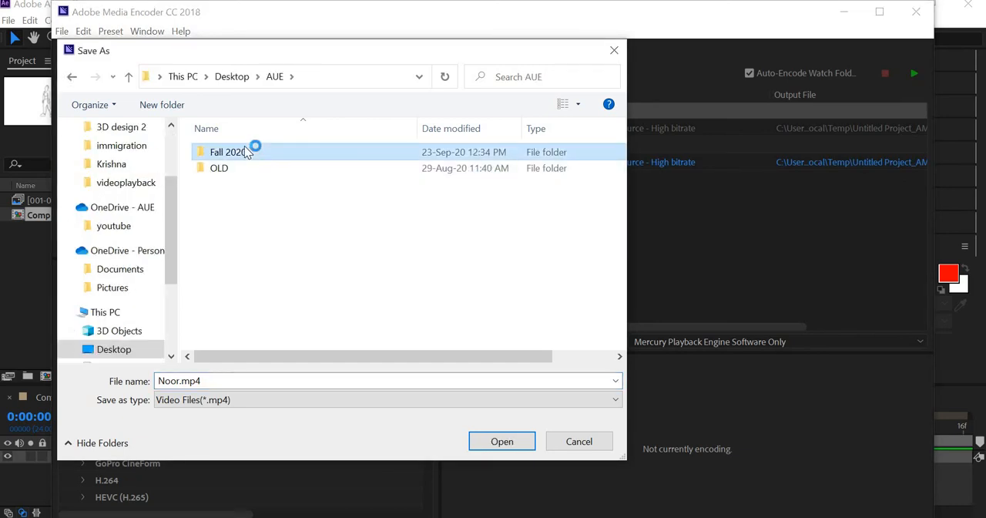
{"action": "double_click", "coordinate": [490, 169]}
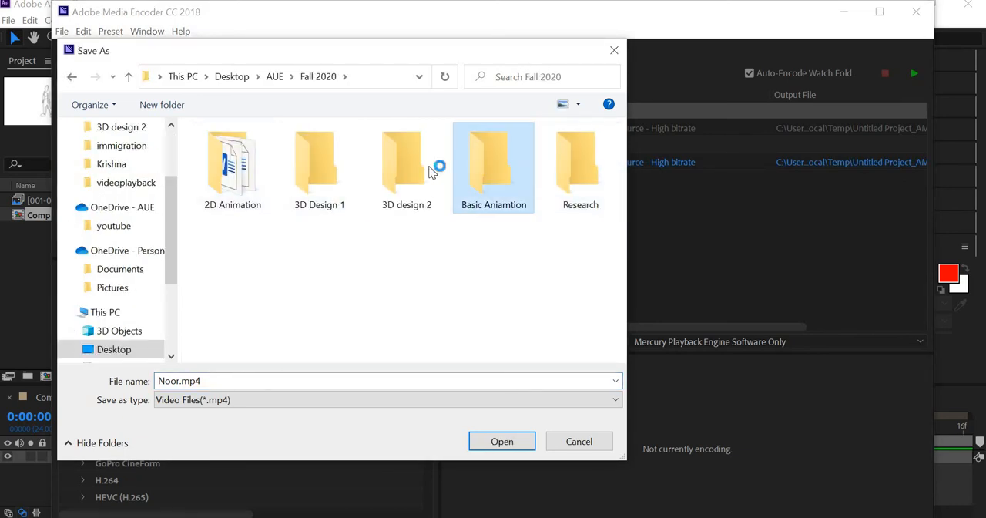
{"action": "double_click", "coordinate": [236, 160]}
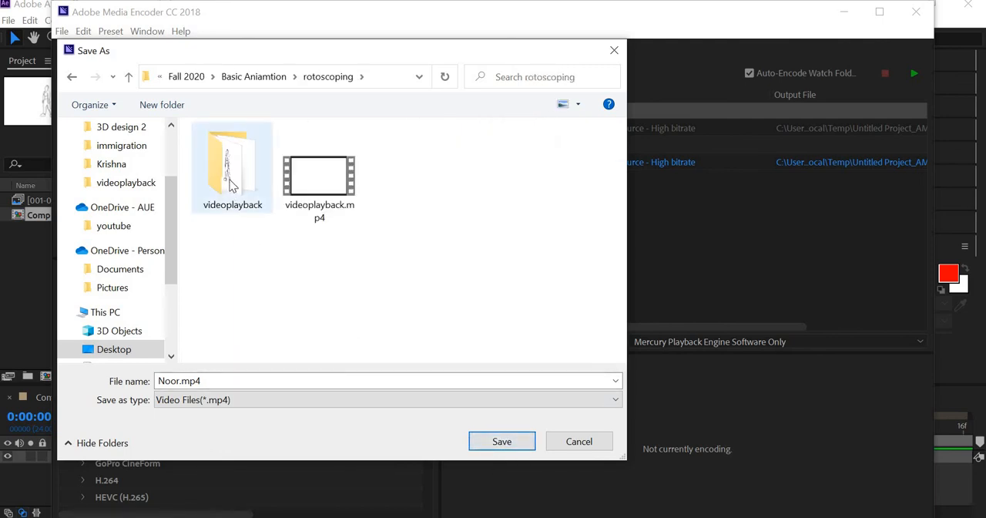
{"action": "double_click", "coordinate": [230, 184]}
{"action": "left_click", "coordinate": [525, 449]}
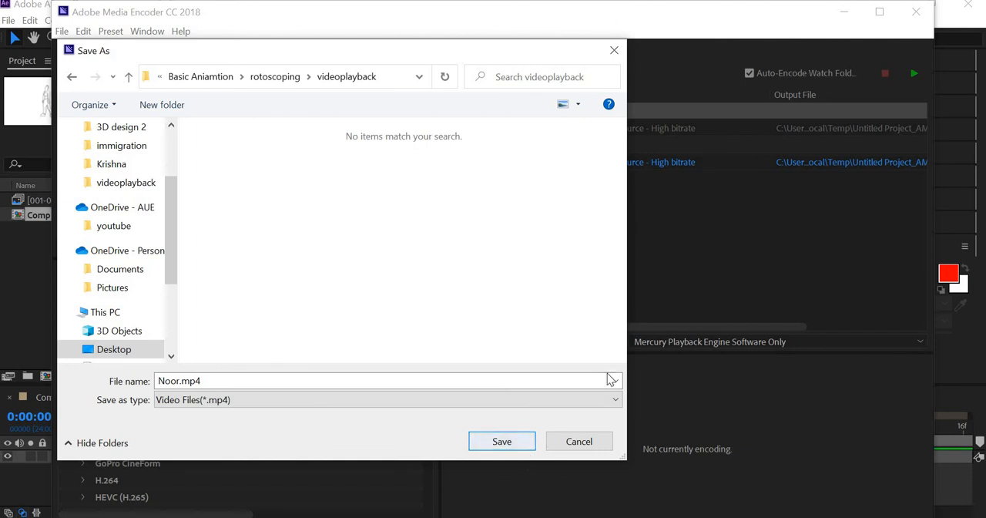
{"action": "left_click", "coordinate": [913, 75]}
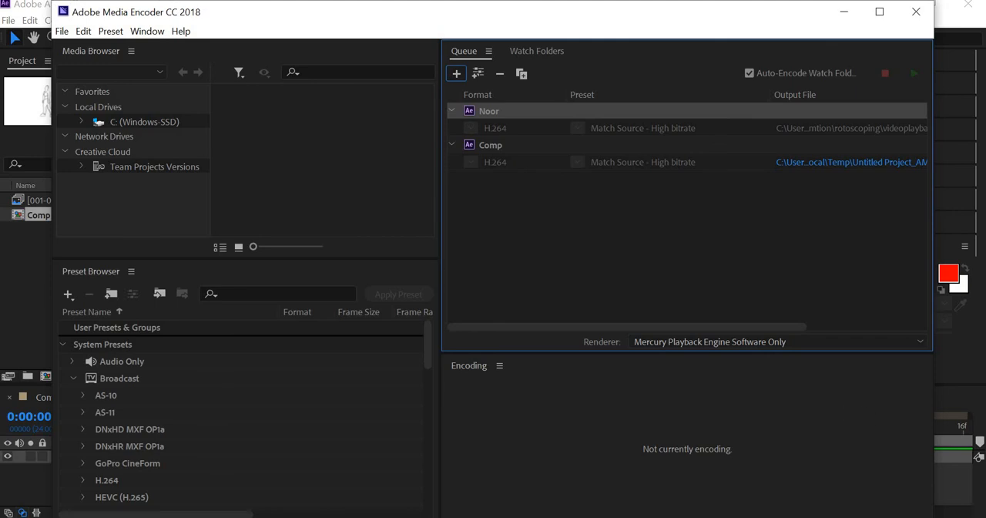
- Close Media Encoder and minimize After Effects and Photoshop to reach the desktop
{"action": "left_click", "coordinate": [909, 12]}
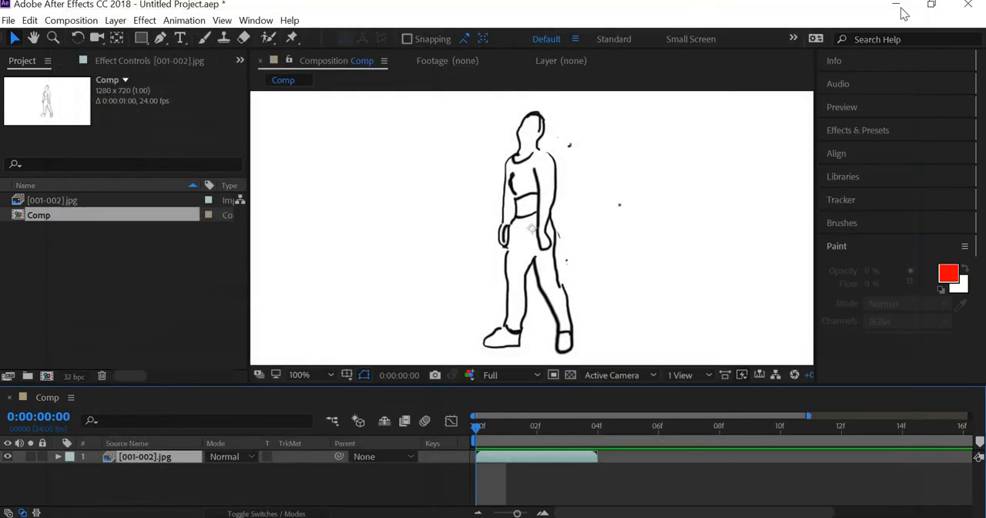
{"action": "left_click", "coordinate": [898, 8]}
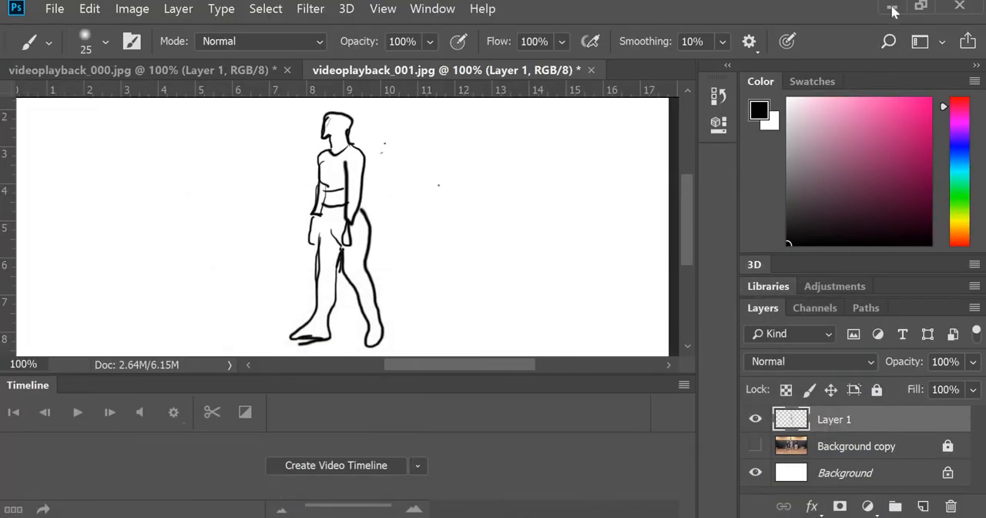
{"action": "left_click", "coordinate": [892, 8]}
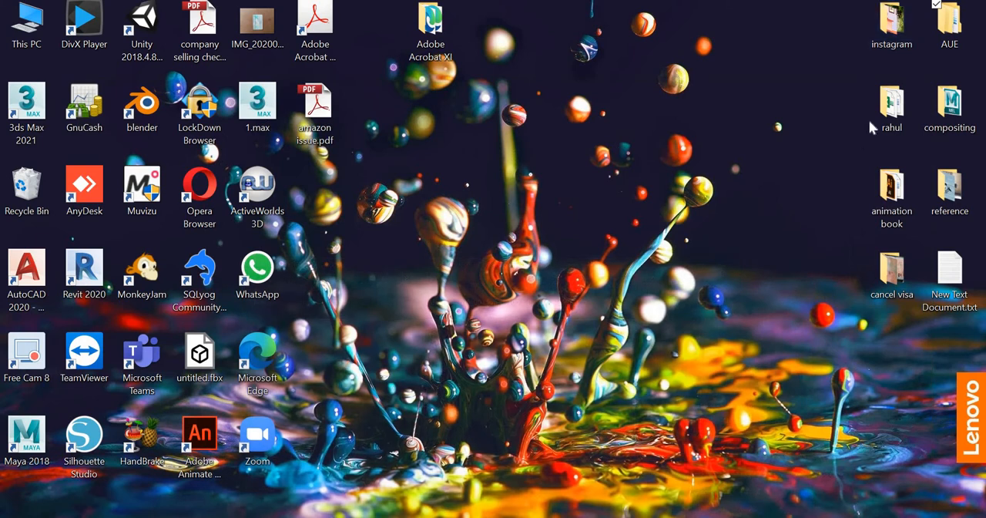
- Open AUE > Fall 2020 > Basic Aniamtion > rotoscoping > videoplayback and look through its files for the exported video
{"action": "double_click", "coordinate": [963, 24]}
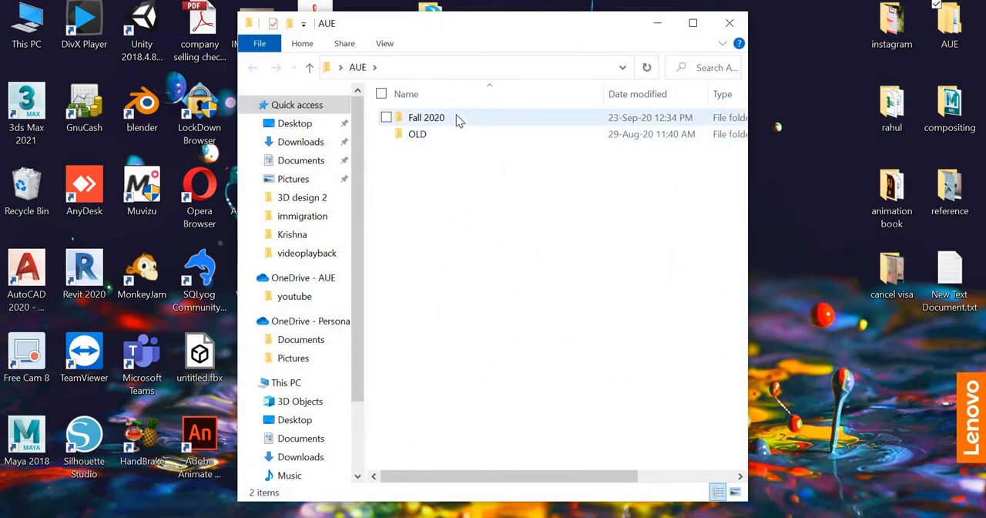
{"action": "double_click", "coordinate": [457, 120]}
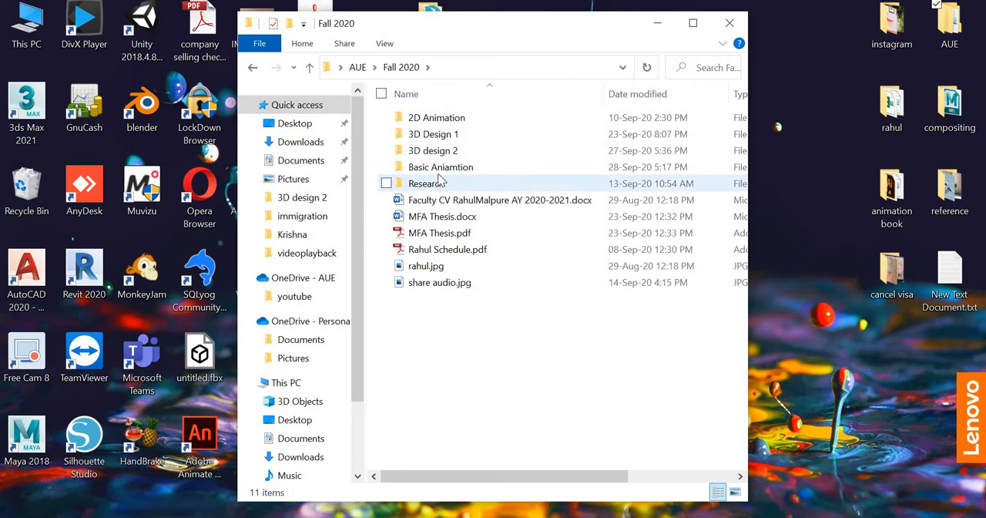
{"action": "left_click", "coordinate": [440, 182]}
{"action": "double_click", "coordinate": [442, 166]}
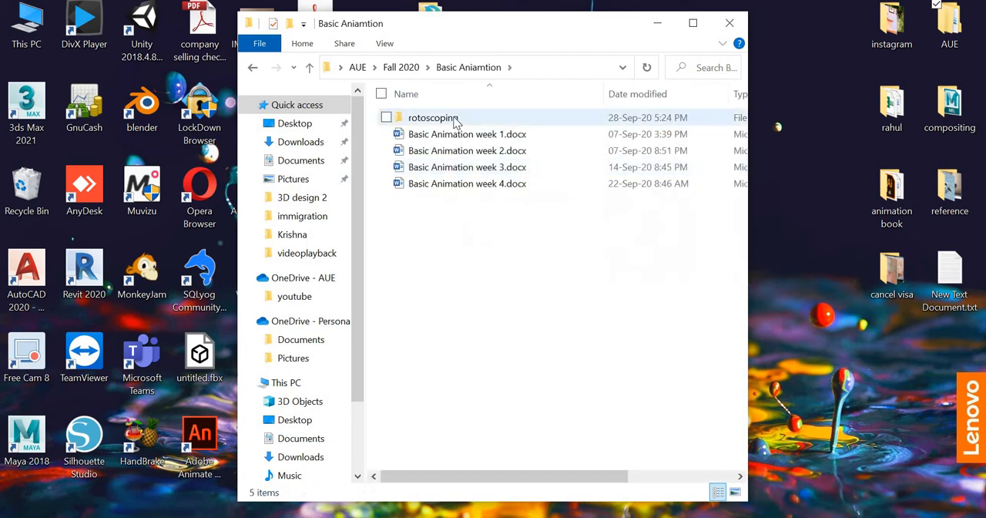
{"action": "double_click", "coordinate": [454, 119]}
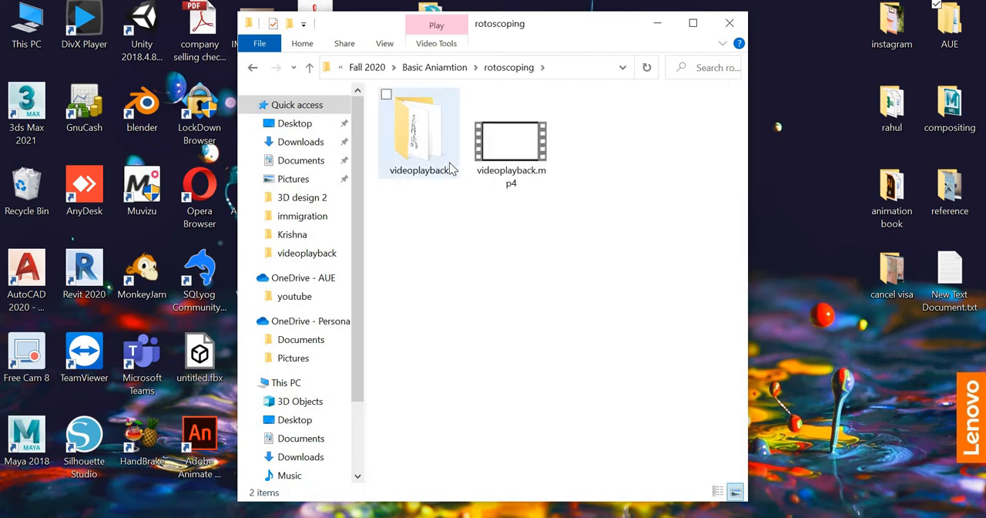
{"action": "double_click", "coordinate": [452, 170]}
{"action": "scroll", "coordinate": [541, 331], "scroll_direction": "down", "scroll_amount": 2}
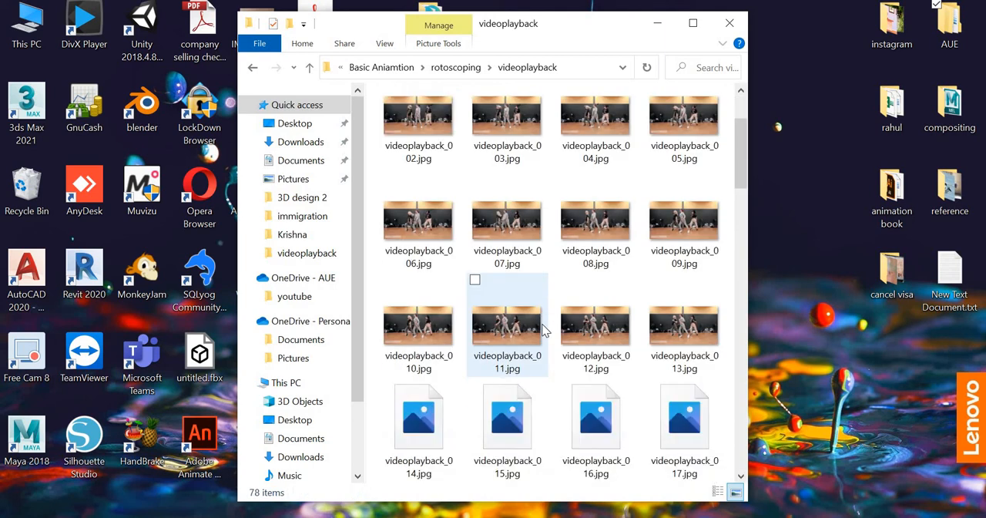
{"action": "scroll", "coordinate": [543, 330], "scroll_direction": "down", "scroll_amount": 10}
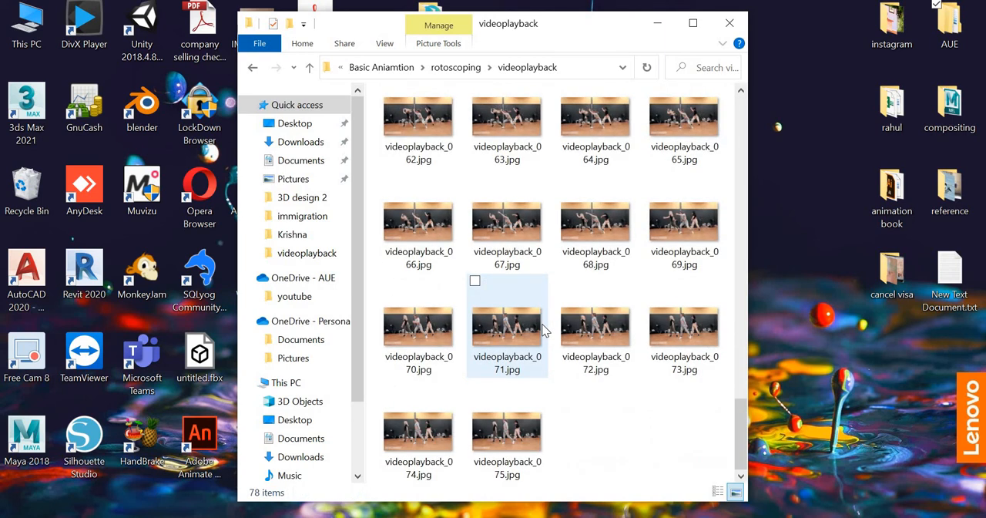
{"action": "scroll", "coordinate": [543, 329], "scroll_direction": "up", "scroll_amount": 5}
{"action": "scroll", "coordinate": [543, 329], "scroll_direction": "up", "scroll_amount": 4}
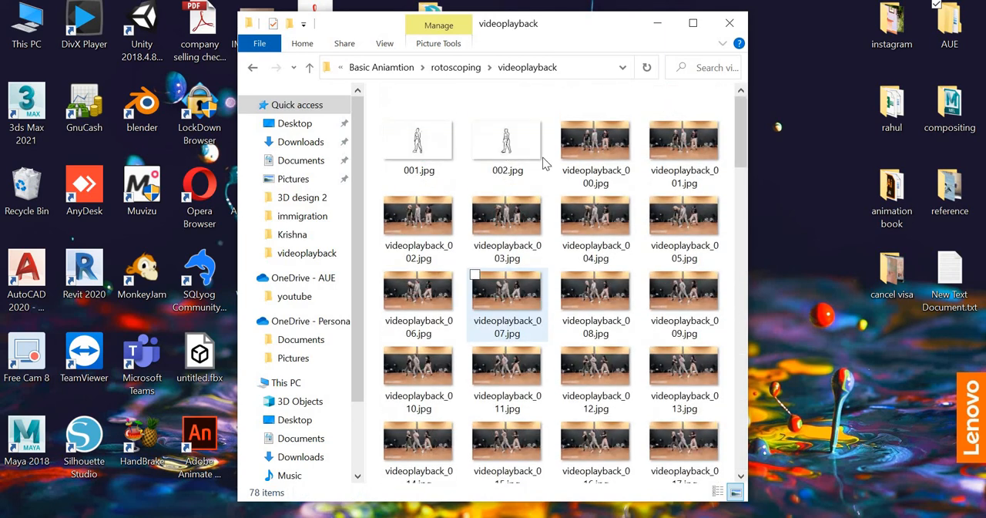
- Check the rotoscoping, Basic Aniamtion and Fall 2020 folders for the exported MP4, minimizing the video player
{"action": "left_click", "coordinate": [456, 68]}
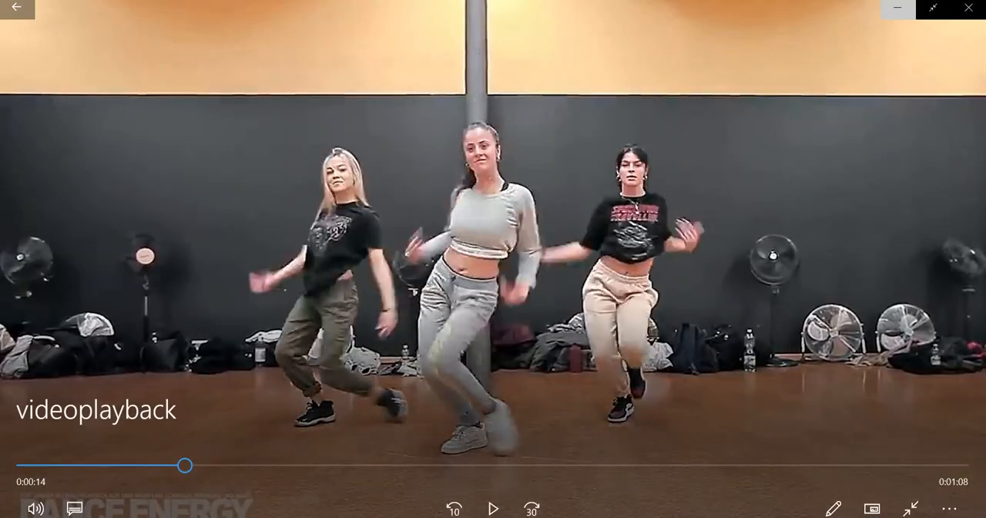
{"action": "left_click", "coordinate": [895, 8]}
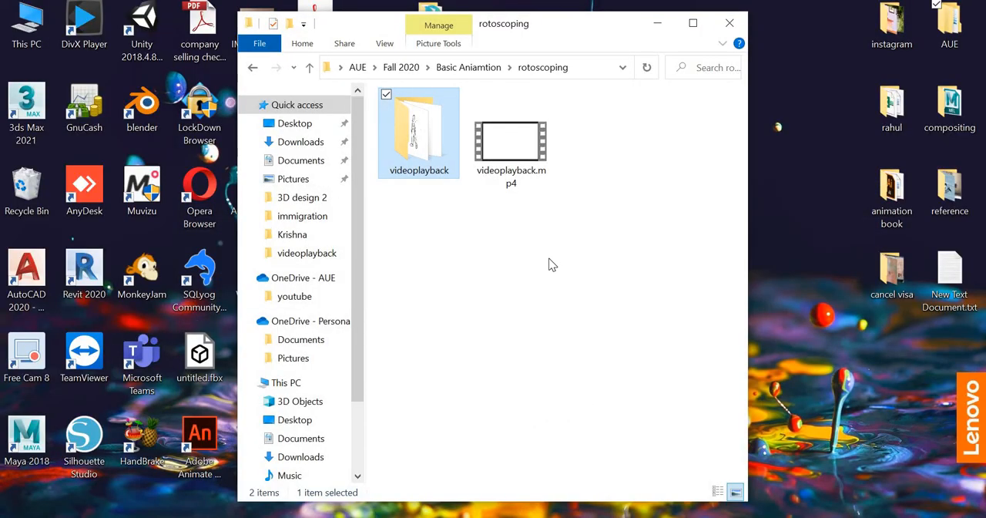
{"action": "left_click", "coordinate": [541, 330]}
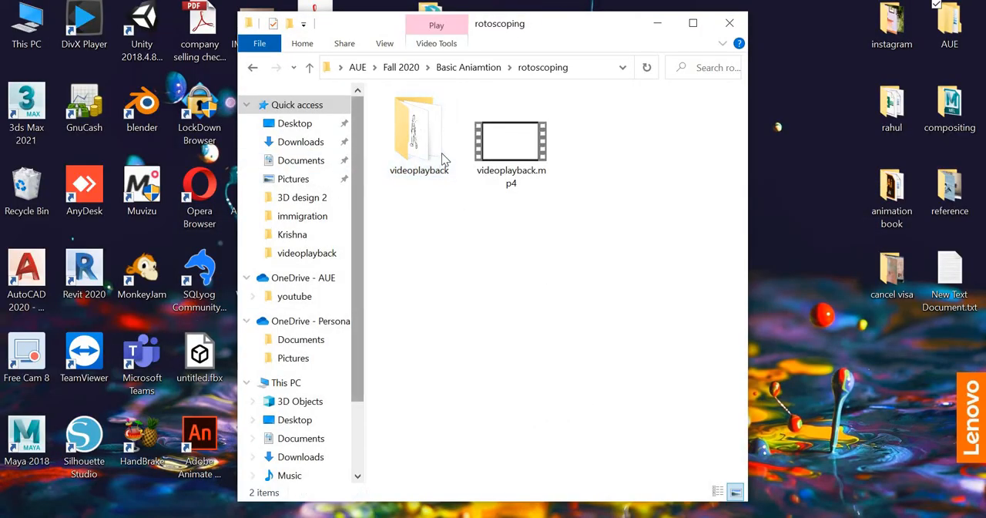
{"action": "left_click", "coordinate": [485, 67]}
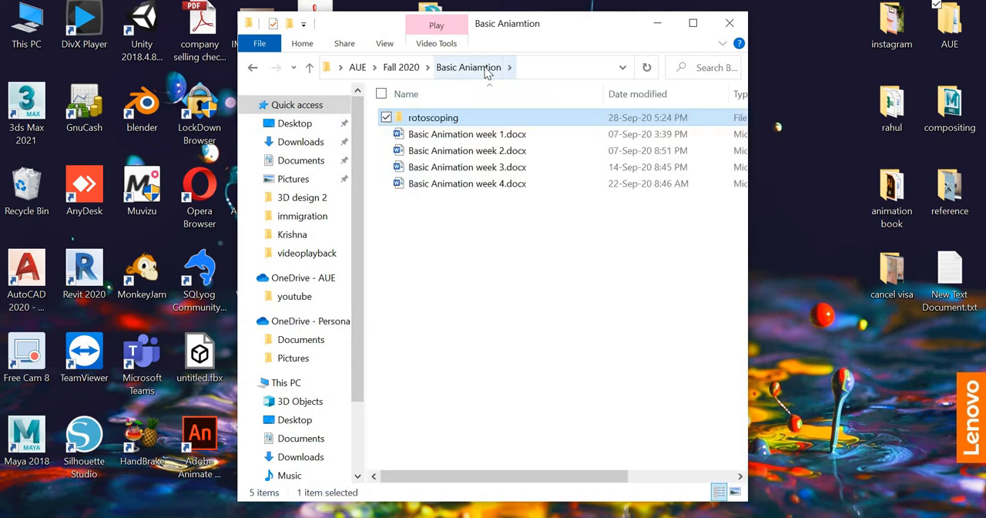
{"action": "left_click", "coordinate": [401, 68]}
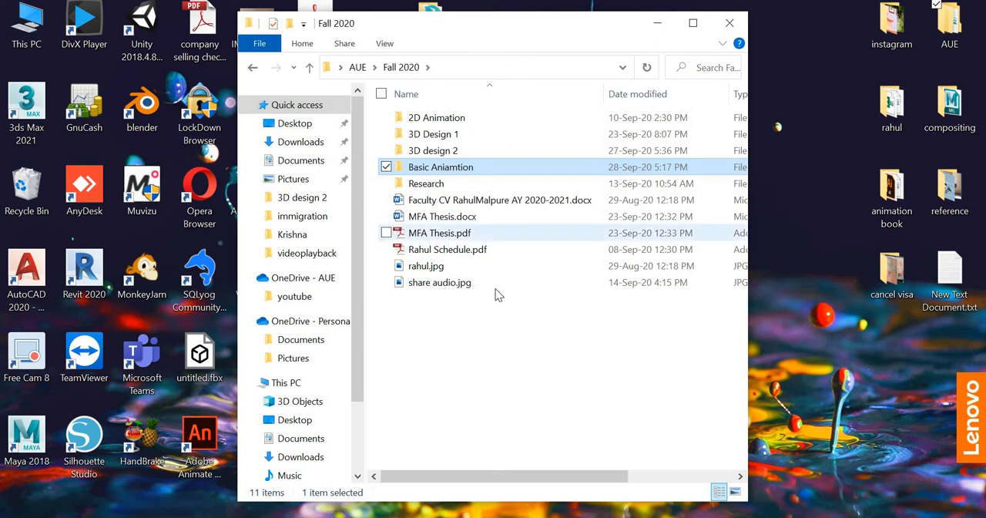
{"action": "double_click", "coordinate": [431, 171]}
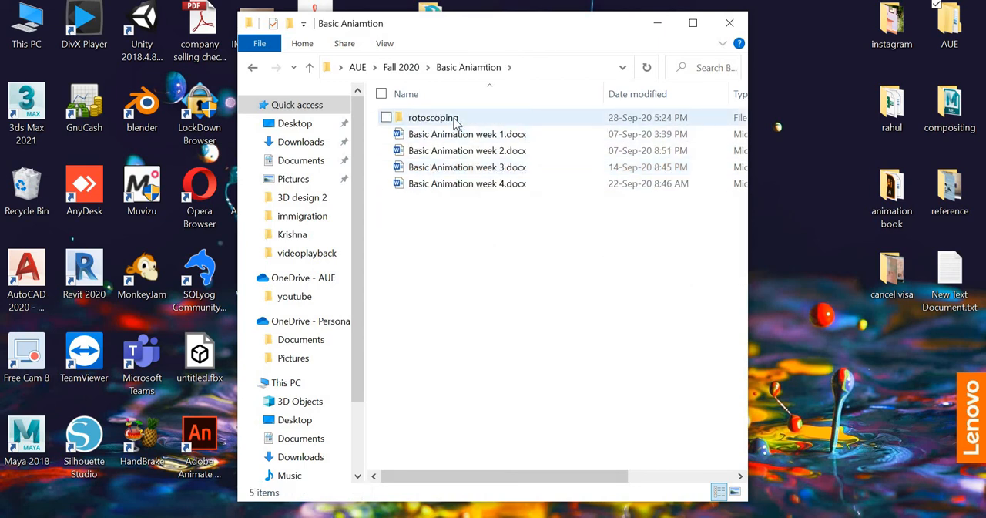
{"action": "double_click", "coordinate": [452, 121]}
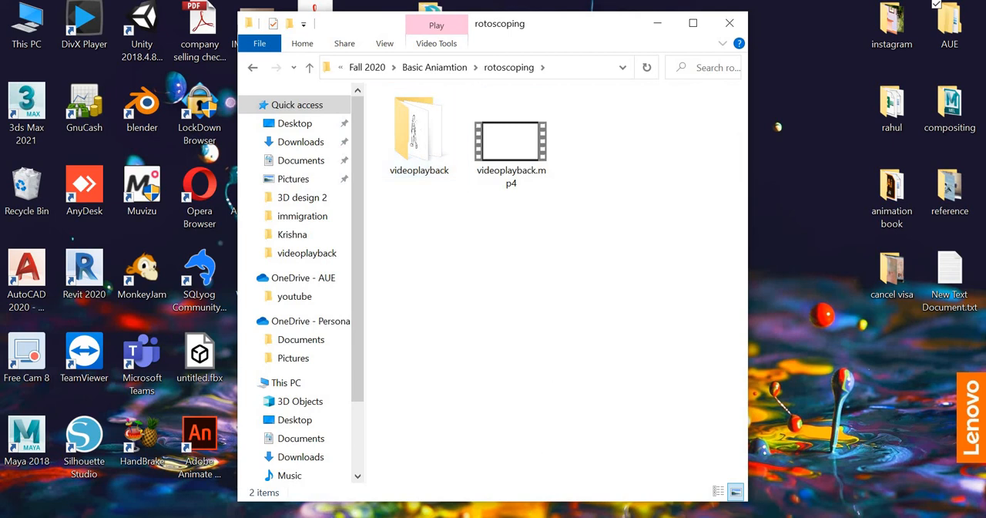
- Switch back to After Effects and send the composition to the Adobe Media Encoder queue again
{"action": "mouse_move", "coordinate": [527, 516]}
{"action": "left_click", "coordinate": [527, 517]}
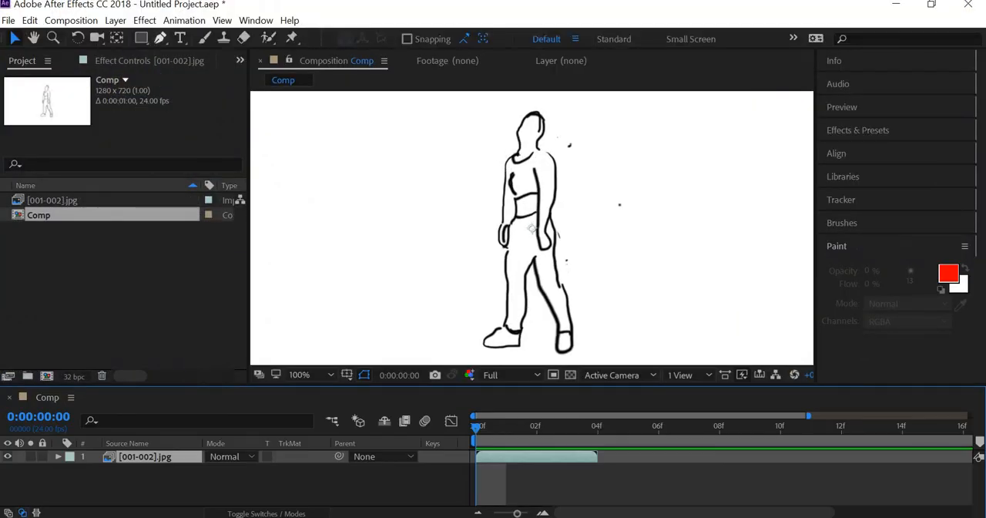
{"action": "left_click", "coordinate": [8, 20]}
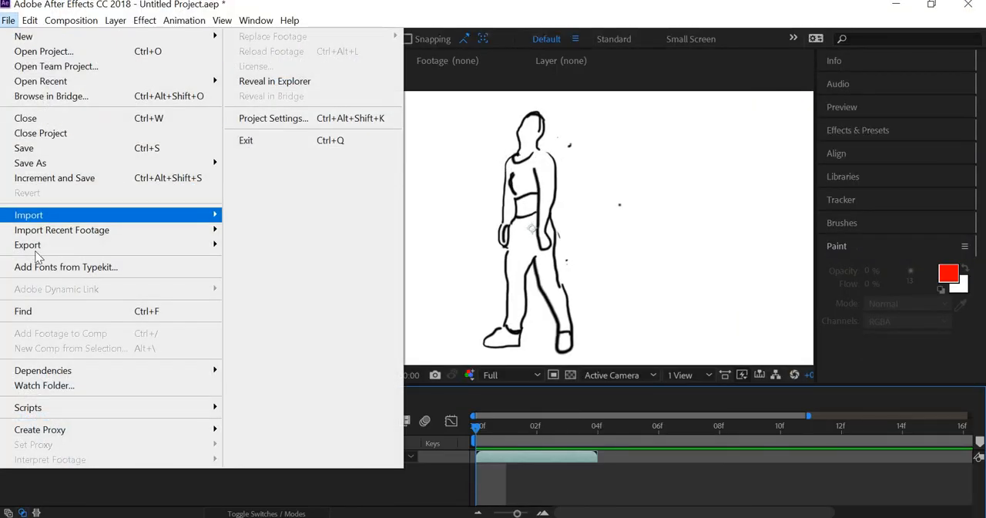
{"action": "mouse_move", "coordinate": [135, 247]}
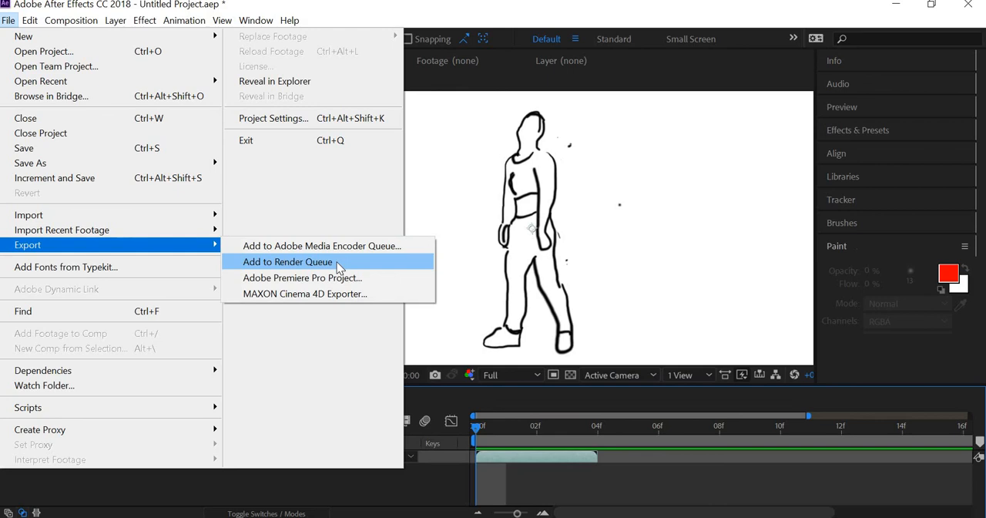
{"action": "left_click", "coordinate": [343, 247]}
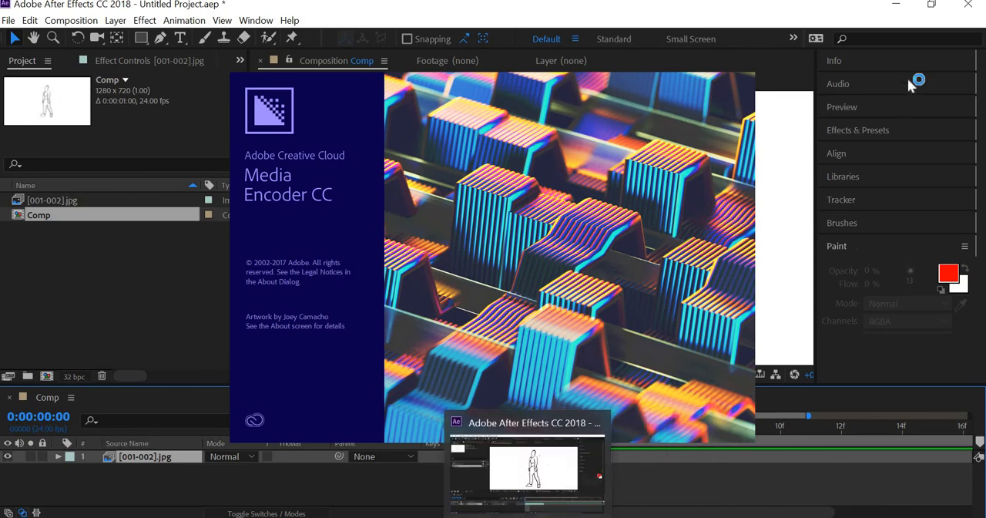
- Minimize After Effects and examine the contents of the videoplayback folder down to the last frame image
{"action": "left_click", "coordinate": [894, 9]}
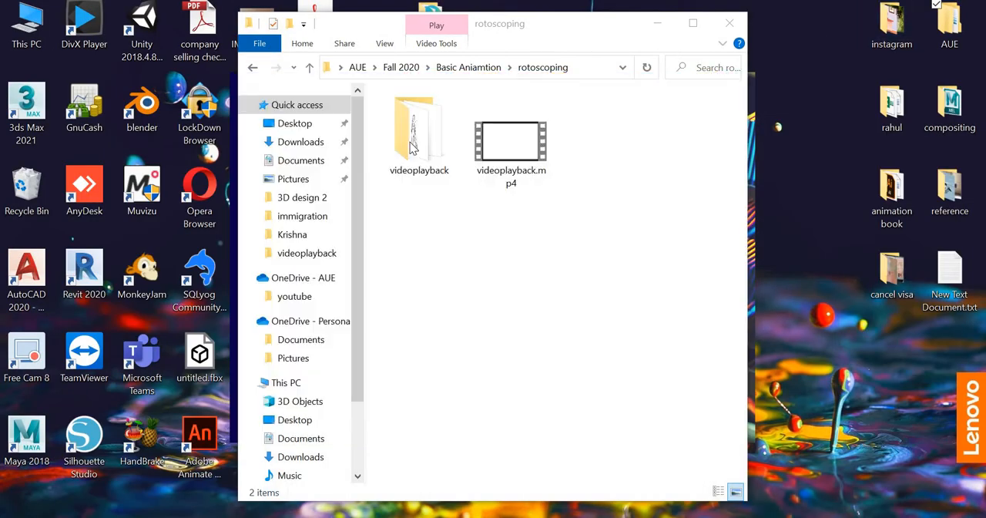
{"action": "double_click", "coordinate": [412, 147]}
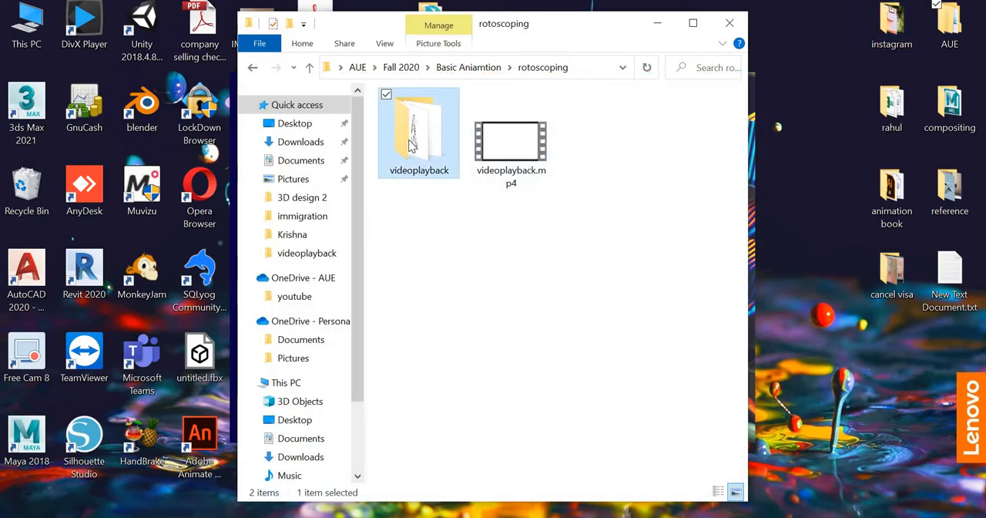
{"action": "scroll", "coordinate": [582, 165], "scroll_direction": "down", "scroll_amount": 7}
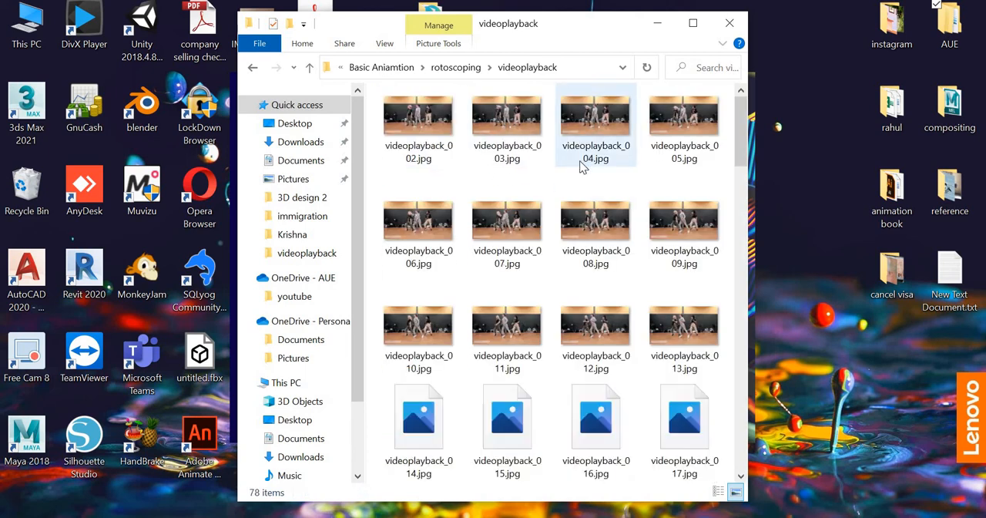
{"action": "scroll", "coordinate": [579, 161], "scroll_direction": "down", "scroll_amount": 9}
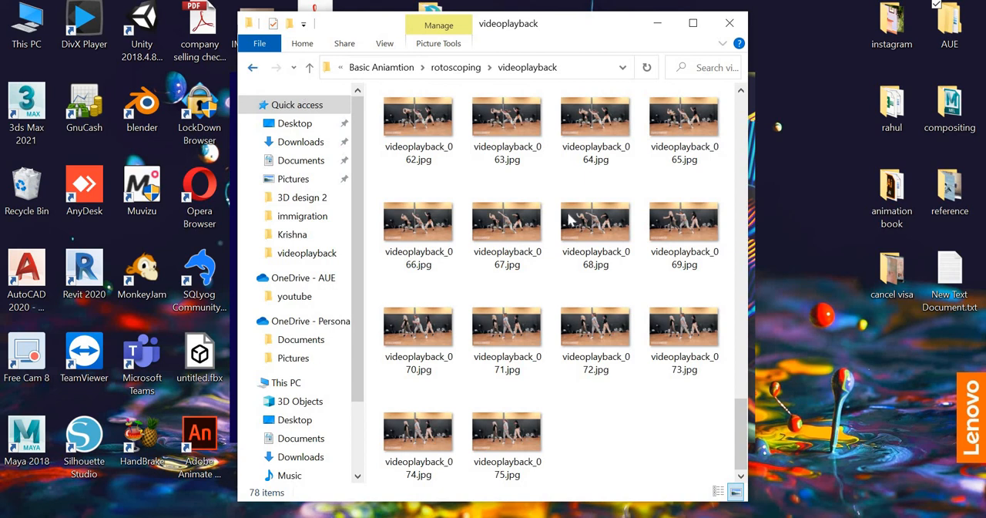
- Navigate back up from the videoplayback folder to the Fall 2020 folder
{"action": "key", "text": "alt+Left"}
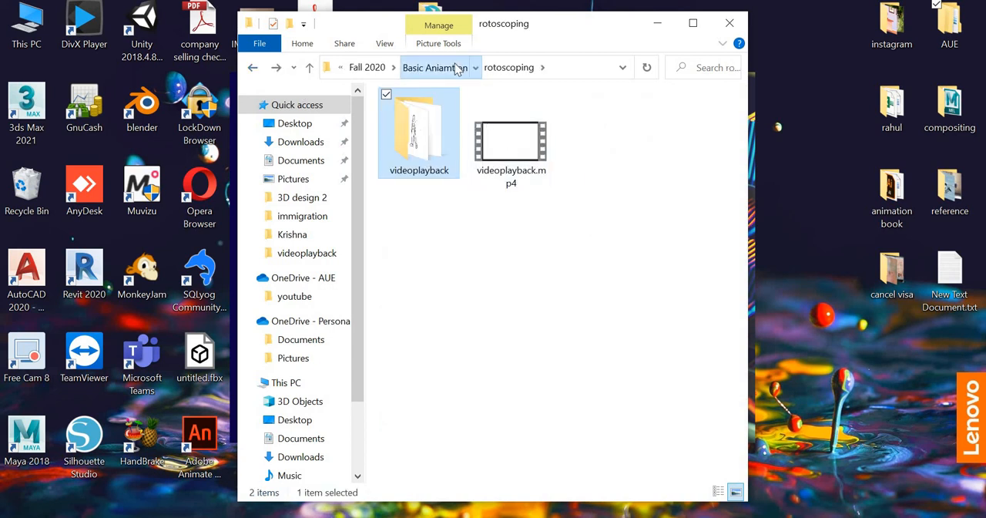
{"action": "left_click", "coordinate": [458, 68]}
{"action": "left_click", "coordinate": [407, 68]}
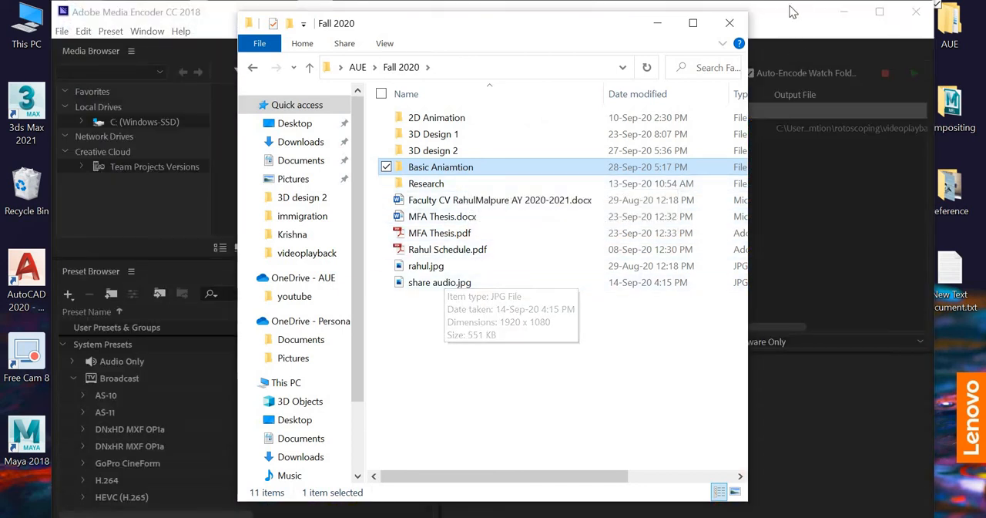
- Switch to Adobe Media Encoder and set Comp's output to Comp_1.mp4 in Desktop > AUE > Fall 2020 > Basic Aniamtion > rotoscoping > videoplayback
{"action": "left_click", "coordinate": [803, 189]}
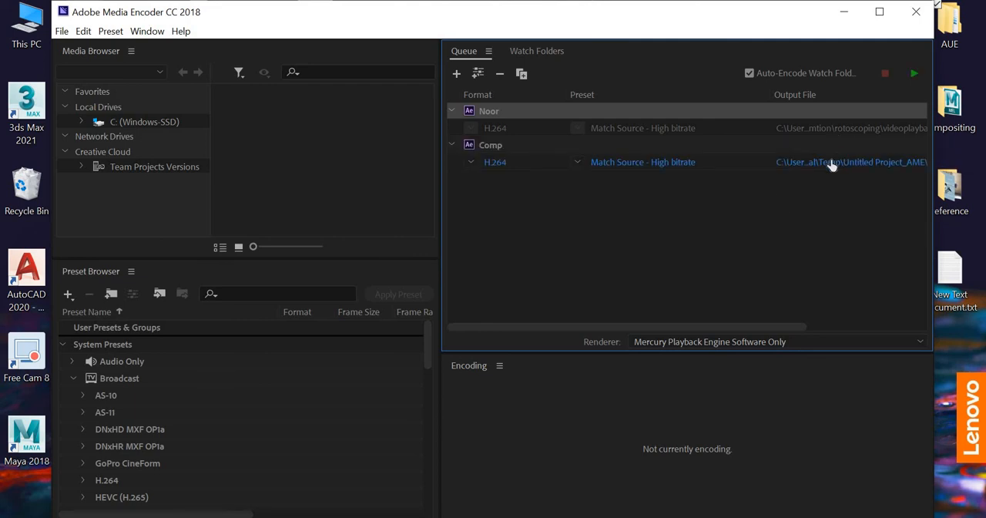
{"action": "left_click", "coordinate": [823, 163]}
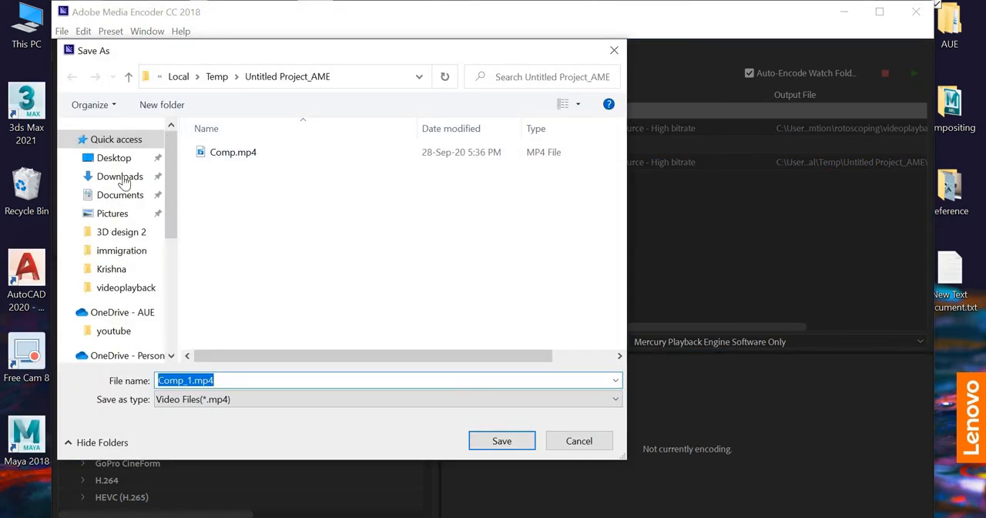
{"action": "left_click", "coordinate": [115, 159]}
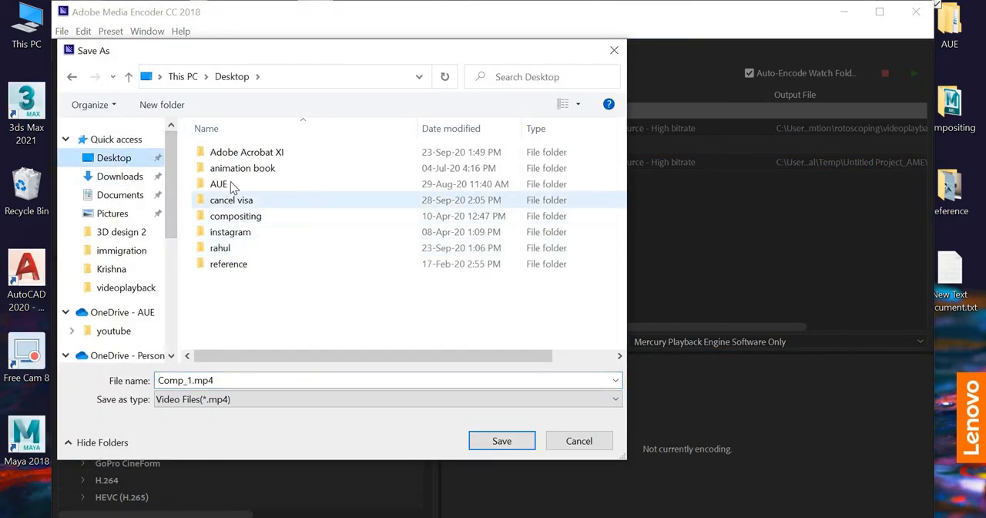
{"action": "left_click", "coordinate": [230, 184]}
{"action": "double_click", "coordinate": [229, 185]}
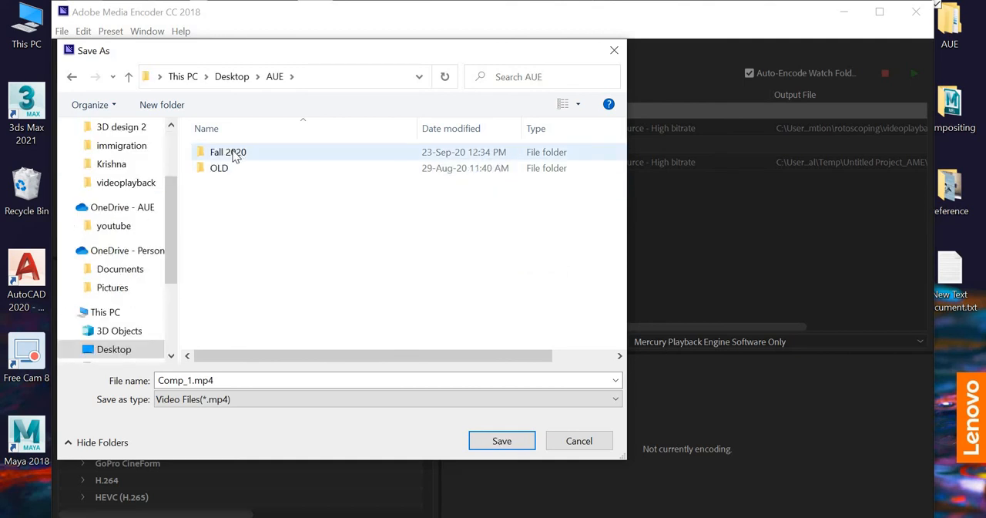
{"action": "left_click", "coordinate": [235, 153]}
{"action": "double_click", "coordinate": [235, 153]}
{"action": "left_click", "coordinate": [501, 169]}
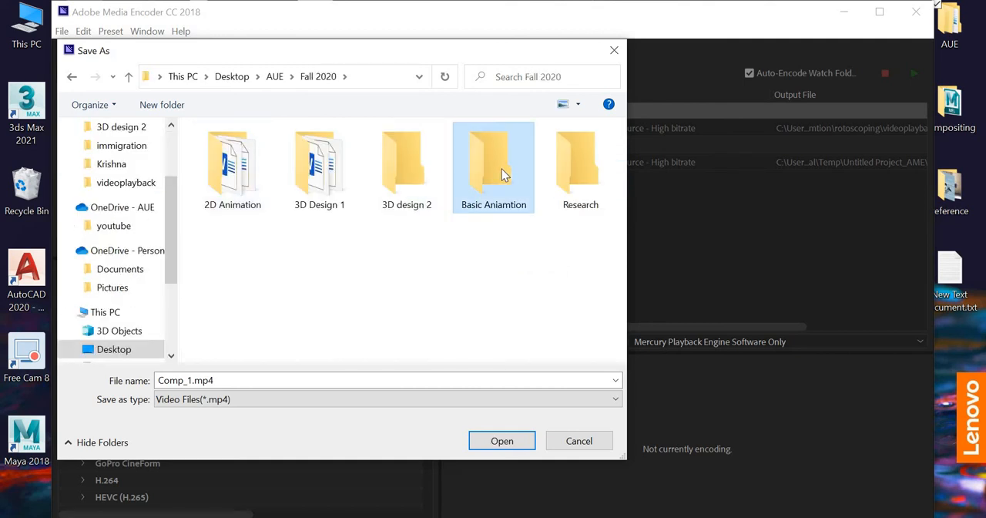
{"action": "double_click", "coordinate": [501, 169]}
{"action": "double_click", "coordinate": [245, 156]}
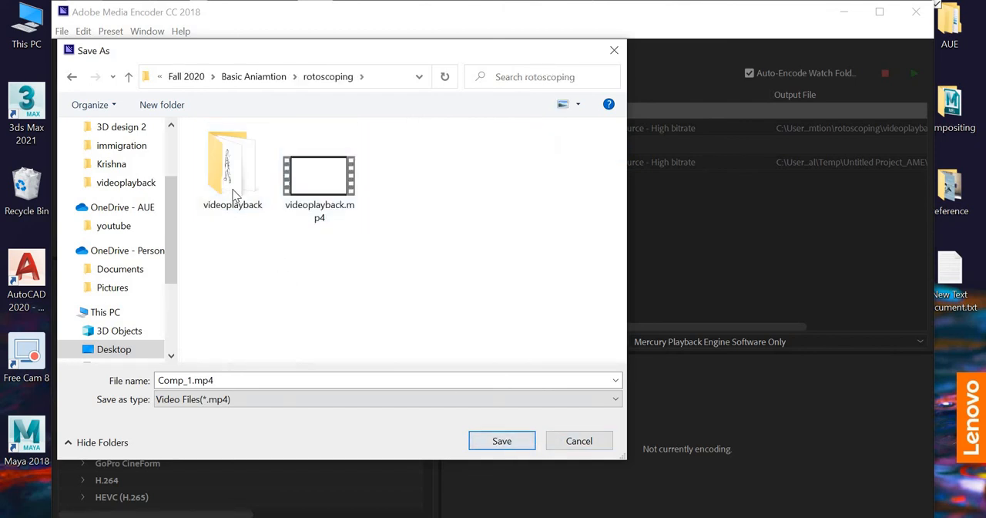
{"action": "left_click", "coordinate": [236, 193]}
{"action": "key", "text": "Return"}
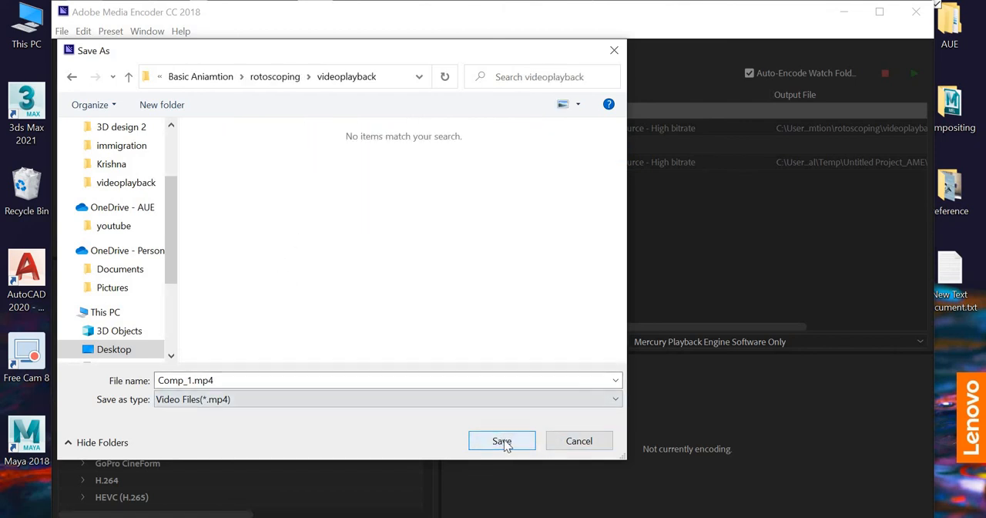
{"action": "left_click", "coordinate": [503, 441]}
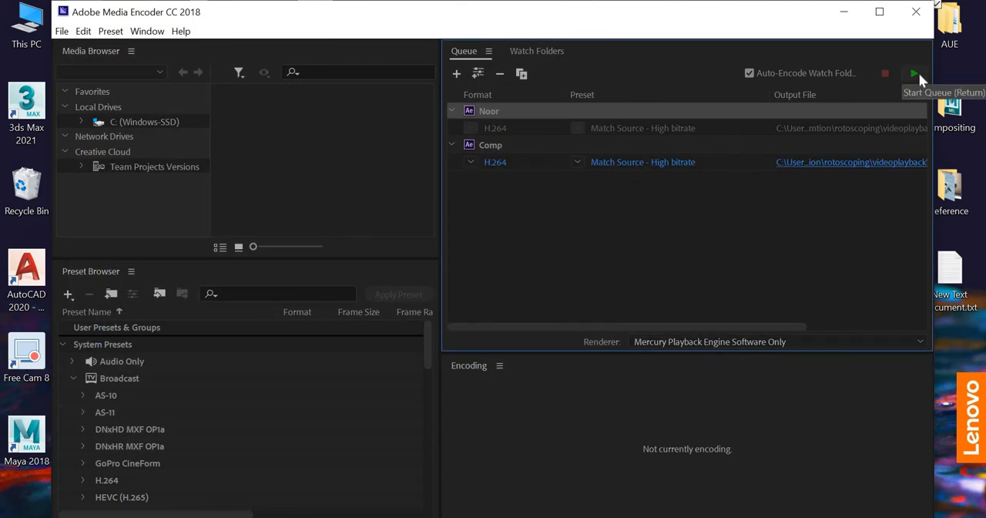
- Start encoding the queued Comp as H.264 and minimize Media Encoder
{"action": "left_click", "coordinate": [918, 72]}
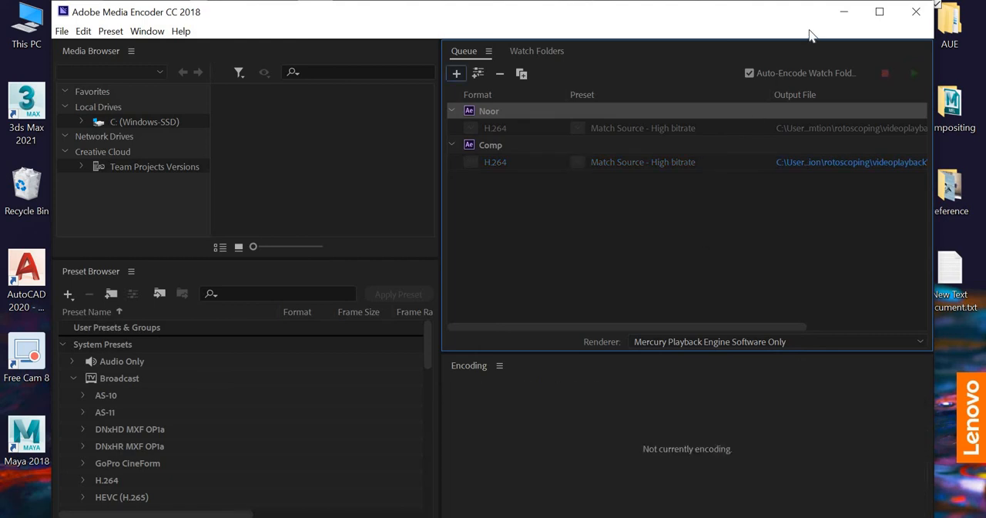
{"action": "left_click", "coordinate": [845, 14]}
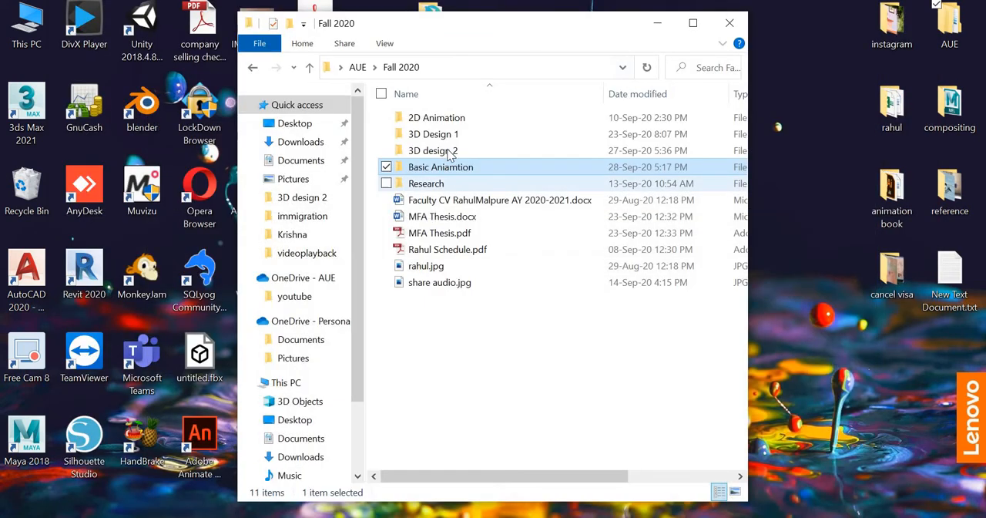
- Open Basic Aniamtion > rotoscoping > videoplayback from the Fall 2020 folder to find the exported video
{"action": "double_click", "coordinate": [432, 172]}
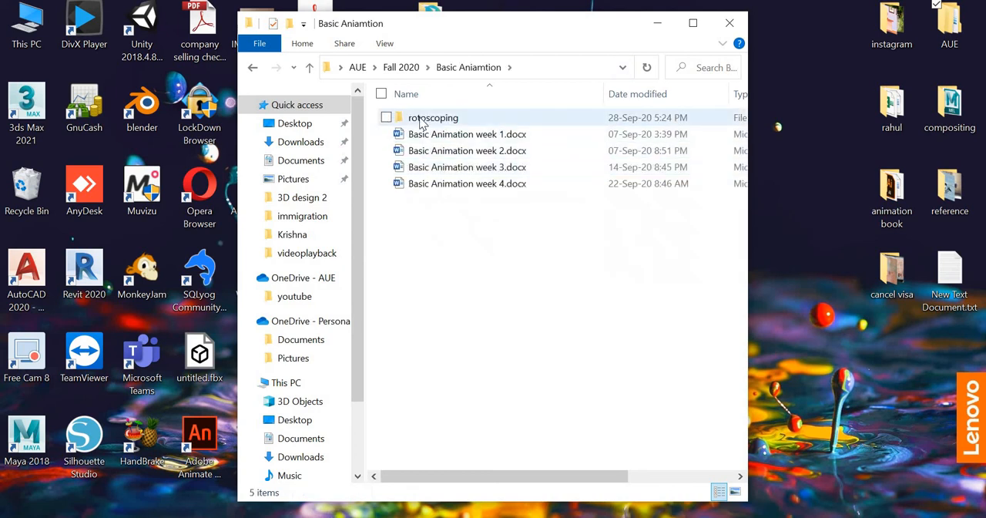
{"action": "left_click", "coordinate": [421, 123]}
{"action": "double_click", "coordinate": [422, 124]}
{"action": "double_click", "coordinate": [421, 123]}
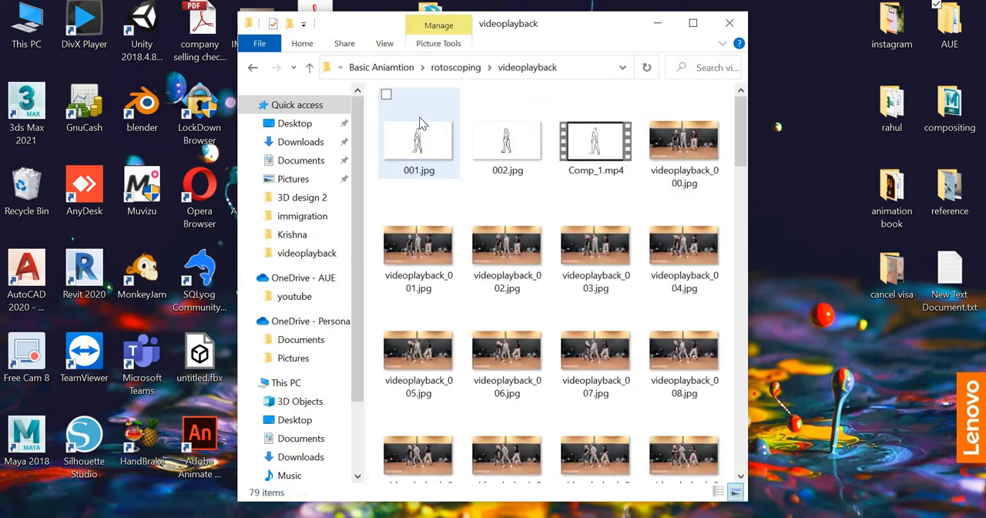
- Play the exported Comp_1.mp4, scrub back near its start to check the drawings, and close the player
{"action": "double_click", "coordinate": [610, 145]}
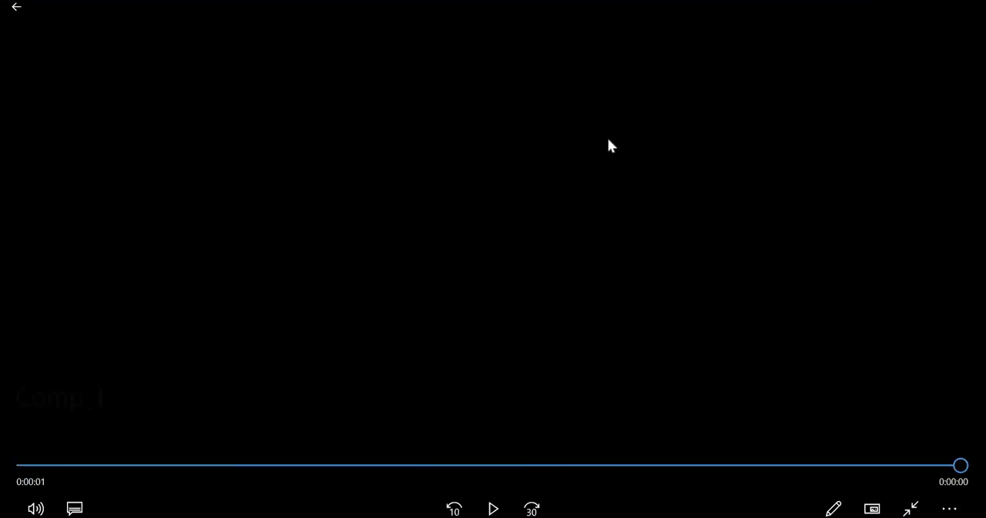
{"action": "left_click", "coordinate": [501, 499]}
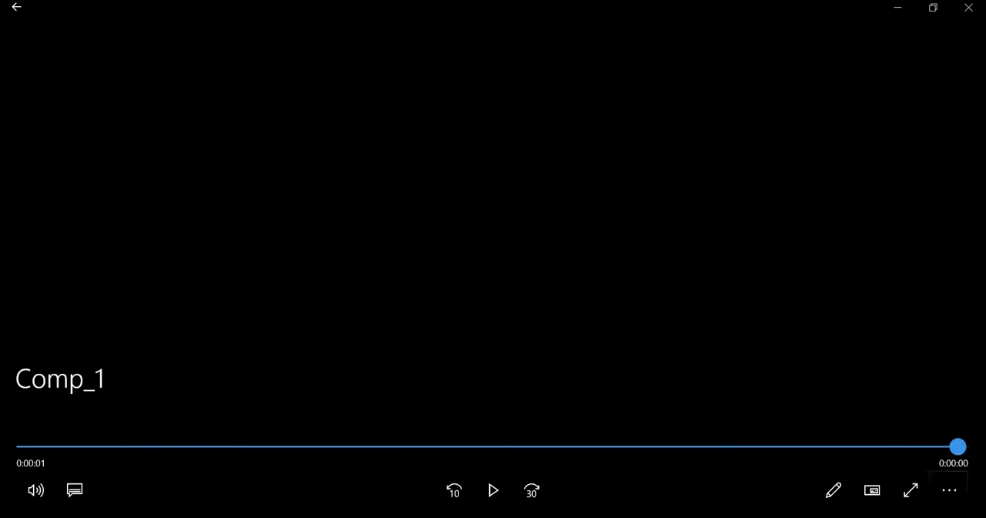
{"action": "left_click_drag", "start_coordinate": [957, 447], "coordinate": [98, 469]}
{"action": "left_click", "coordinate": [961, 7]}
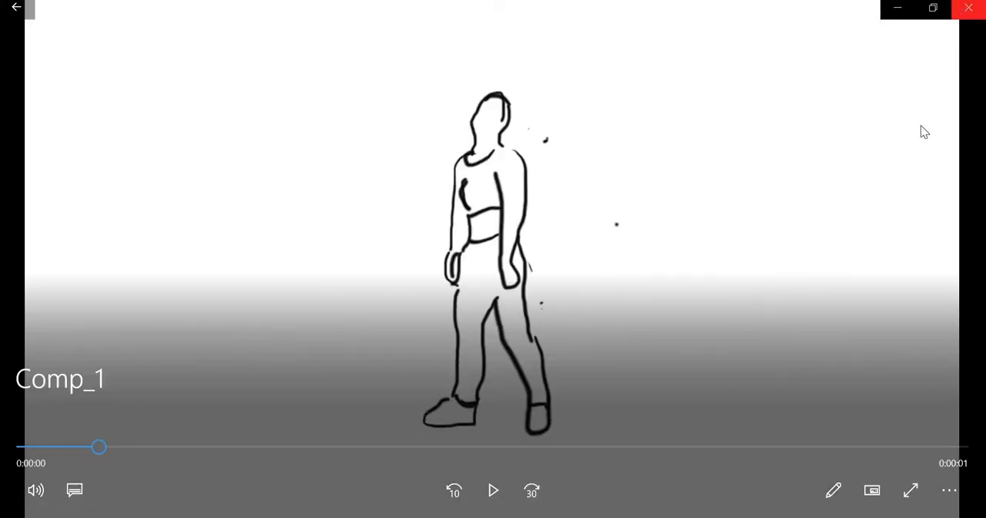